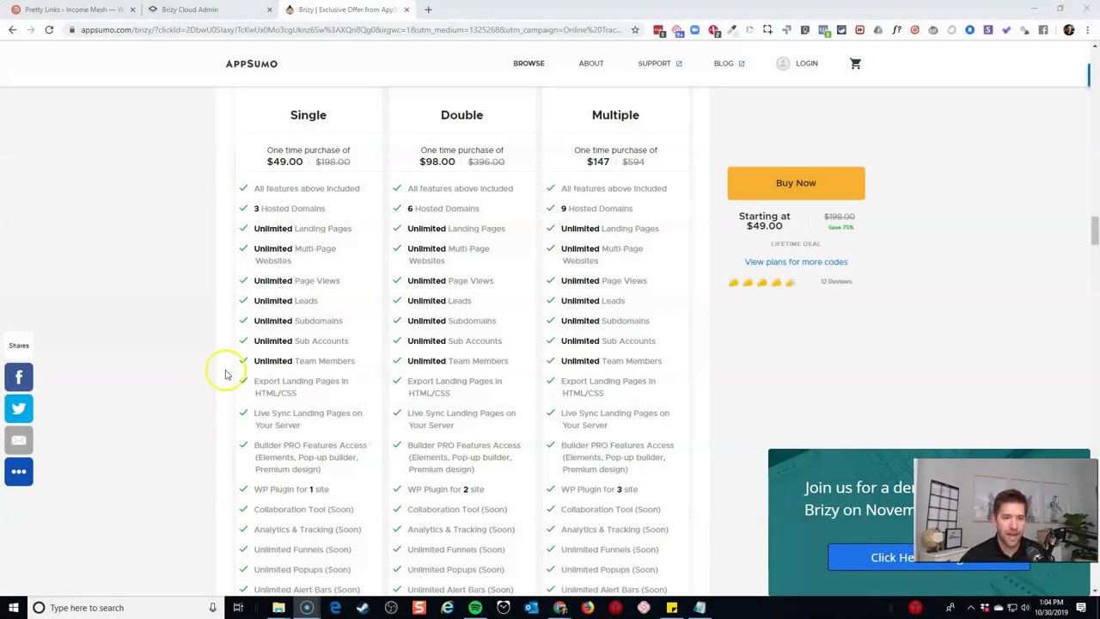
- Scroll back up the Brizy deal page to its overview, then down to the TL;DR summary
{"action": "scroll", "coordinate": [194, 410], "scroll_direction": "up", "scroll_amount": 10}
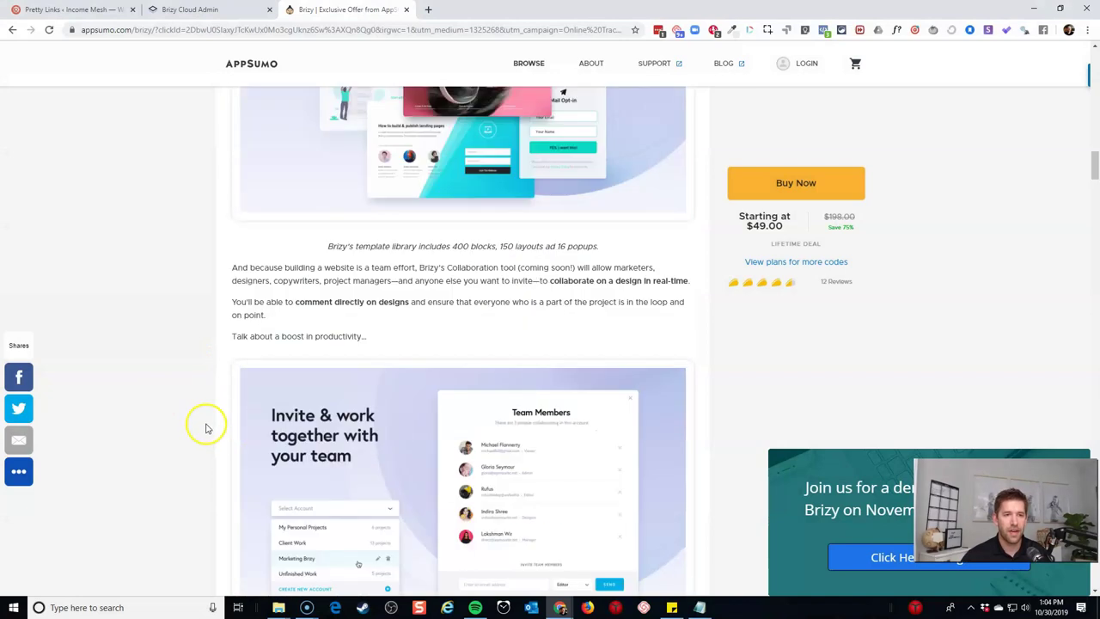
{"action": "scroll", "coordinate": [206, 428], "scroll_direction": "up", "scroll_amount": 6}
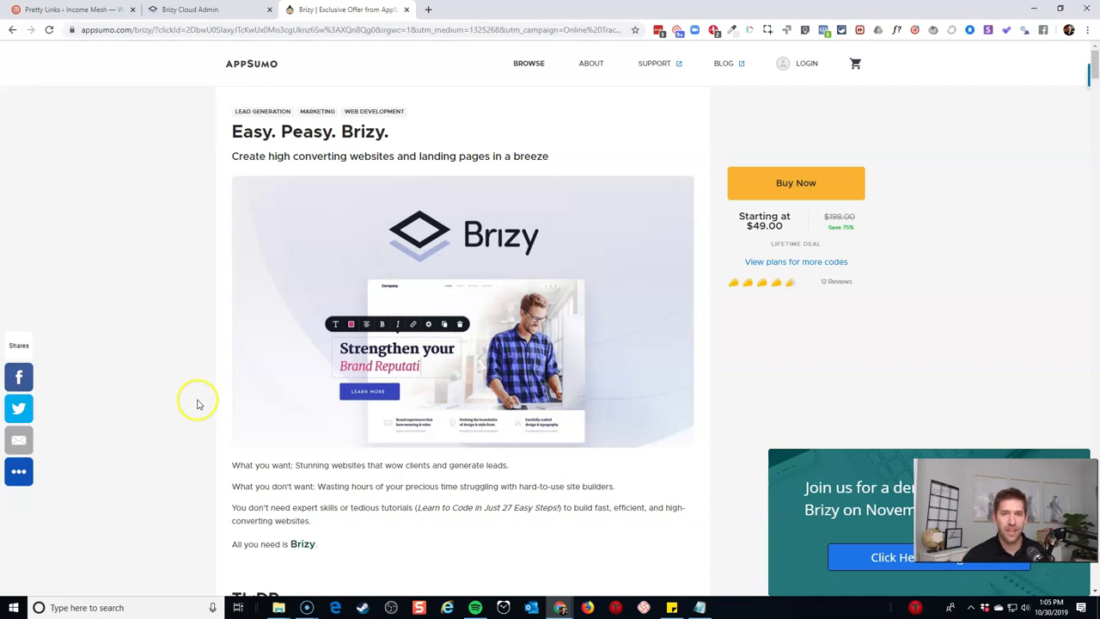
{"action": "scroll", "coordinate": [198, 408], "scroll_direction": "down", "scroll_amount": 3}
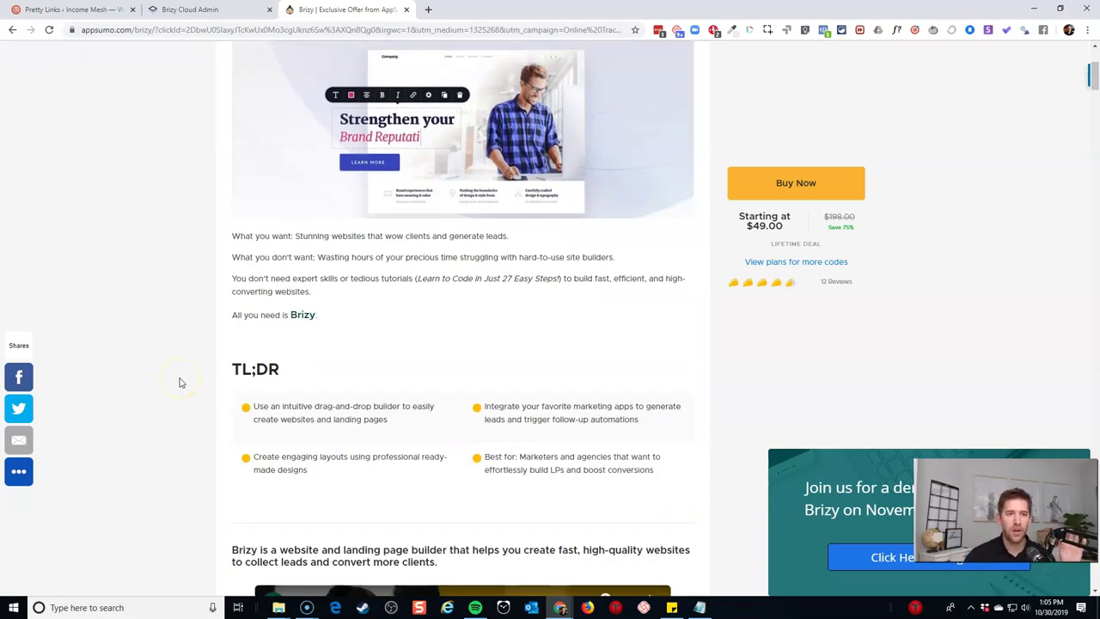
- Load incomemesh.com/brizycloud in a new browser tab
{"action": "key", "text": "ctrl+t"}
{"action": "type", "text": "incomemesh.com"}
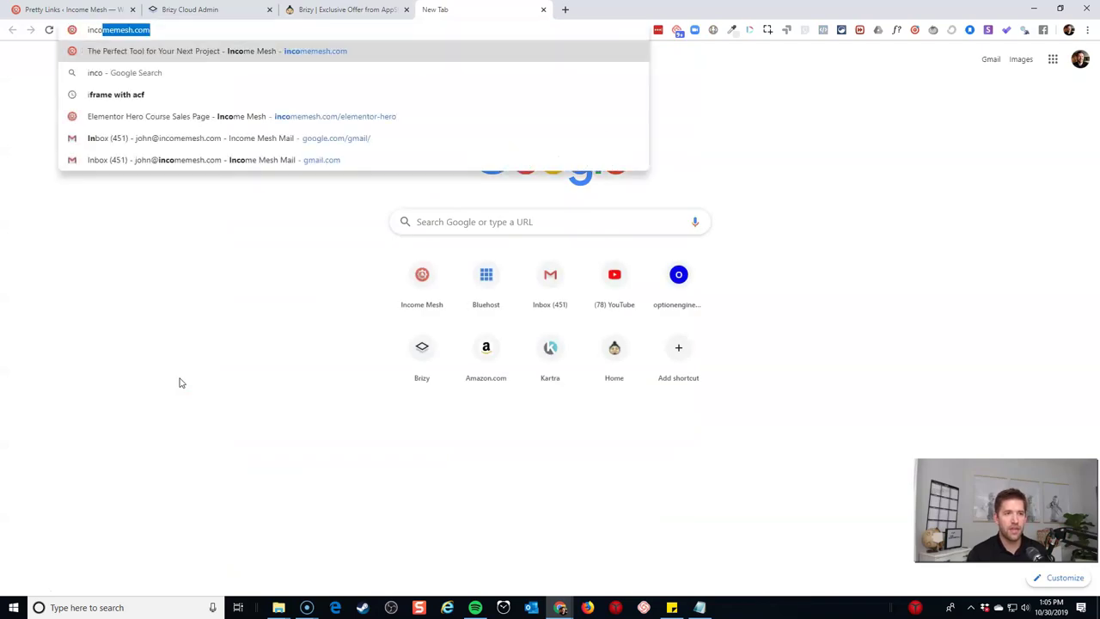
{"action": "type", "text": "/brizycloud"}
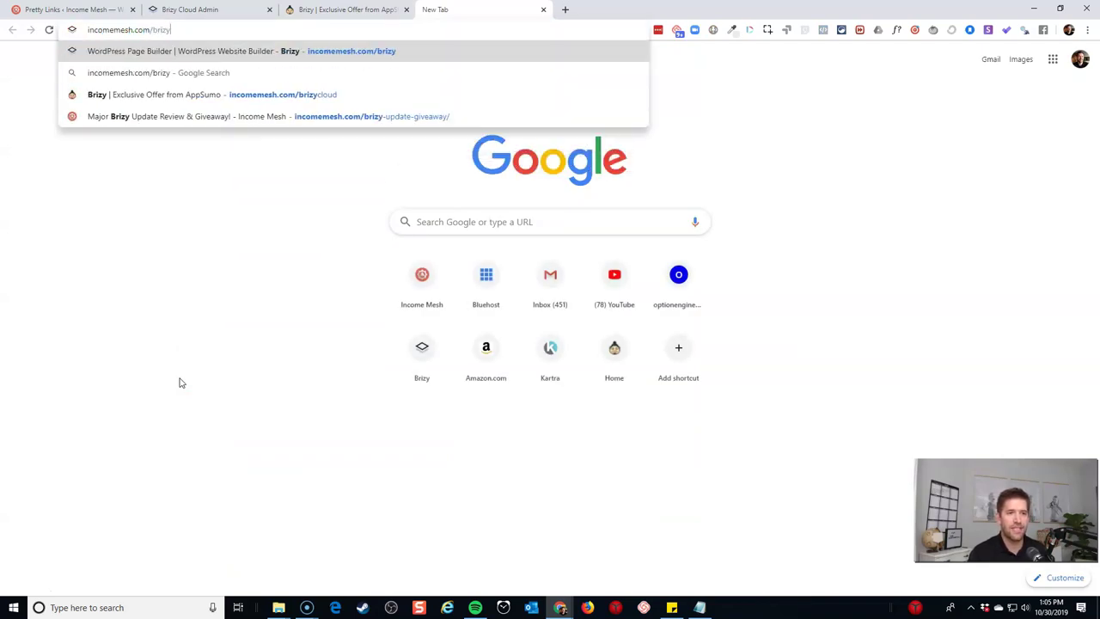
{"action": "key", "text": "Return"}
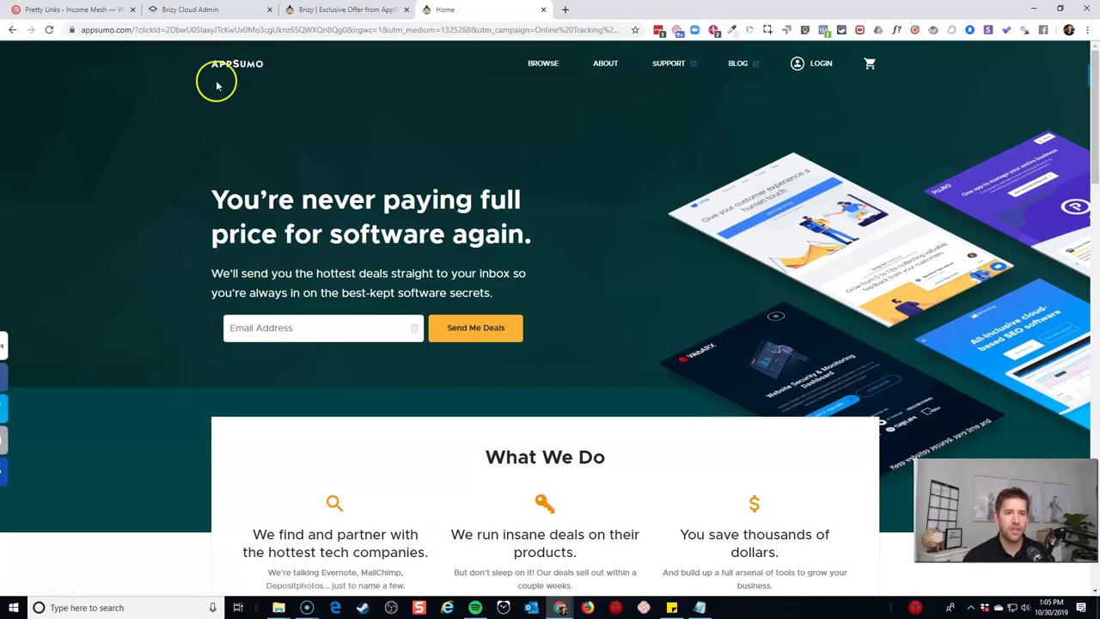
- Return to the Brizy deal and review the Single plan's 3 hosted domains in the pricing table
{"action": "left_click", "coordinate": [344, 10]}
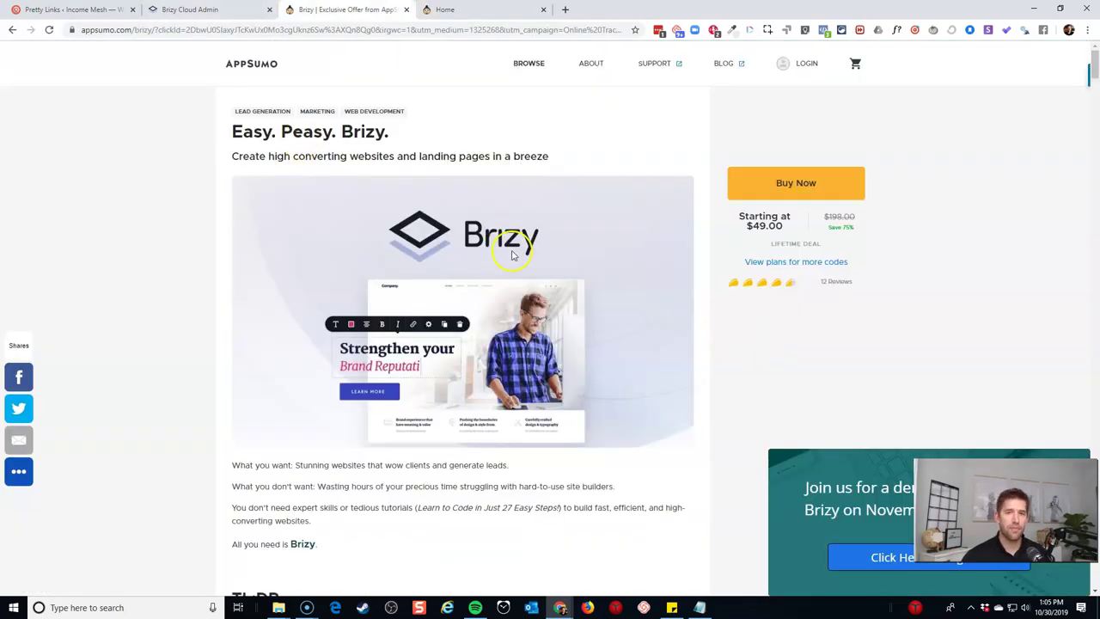
{"action": "scroll", "coordinate": [520, 254], "scroll_direction": "down", "scroll_amount": 5}
{"action": "scroll", "coordinate": [705, 295], "scroll_direction": "down", "scroll_amount": 4}
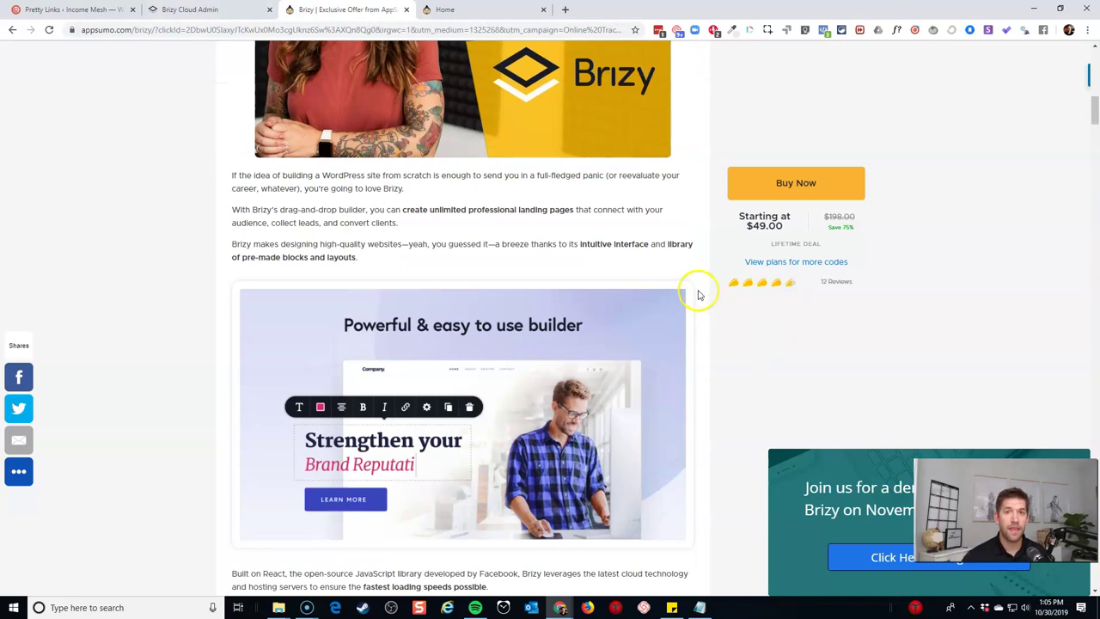
{"action": "scroll", "coordinate": [697, 292], "scroll_direction": "down", "scroll_amount": 5}
{"action": "scroll", "coordinate": [697, 292], "scroll_direction": "down", "scroll_amount": 2}
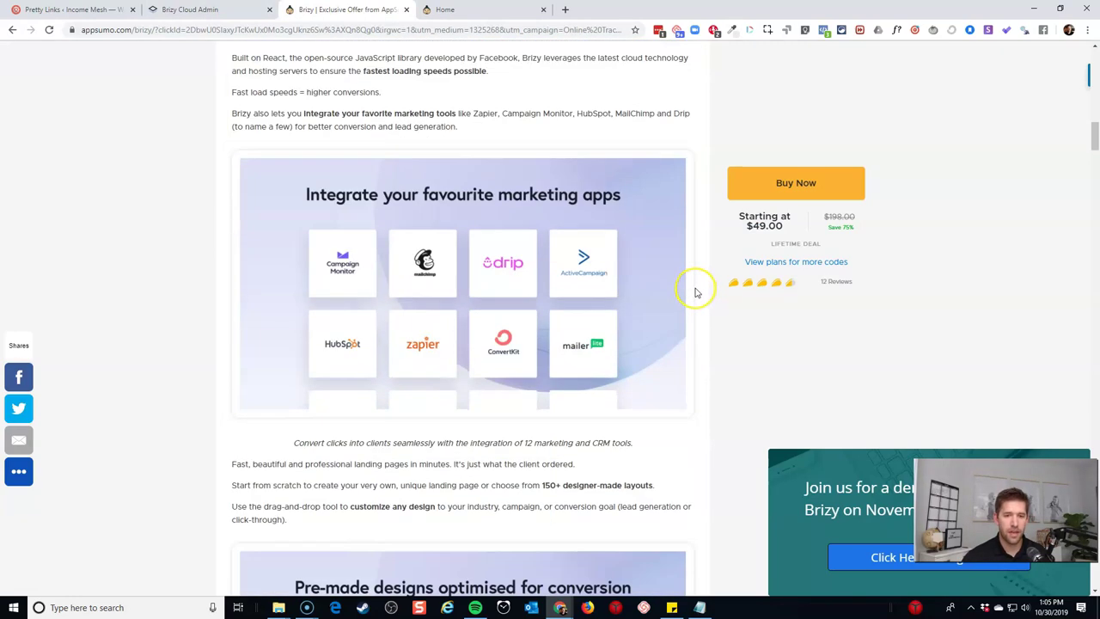
{"action": "scroll", "coordinate": [696, 293], "scroll_direction": "down", "scroll_amount": 5}
{"action": "scroll", "coordinate": [694, 293], "scroll_direction": "down", "scroll_amount": 10}
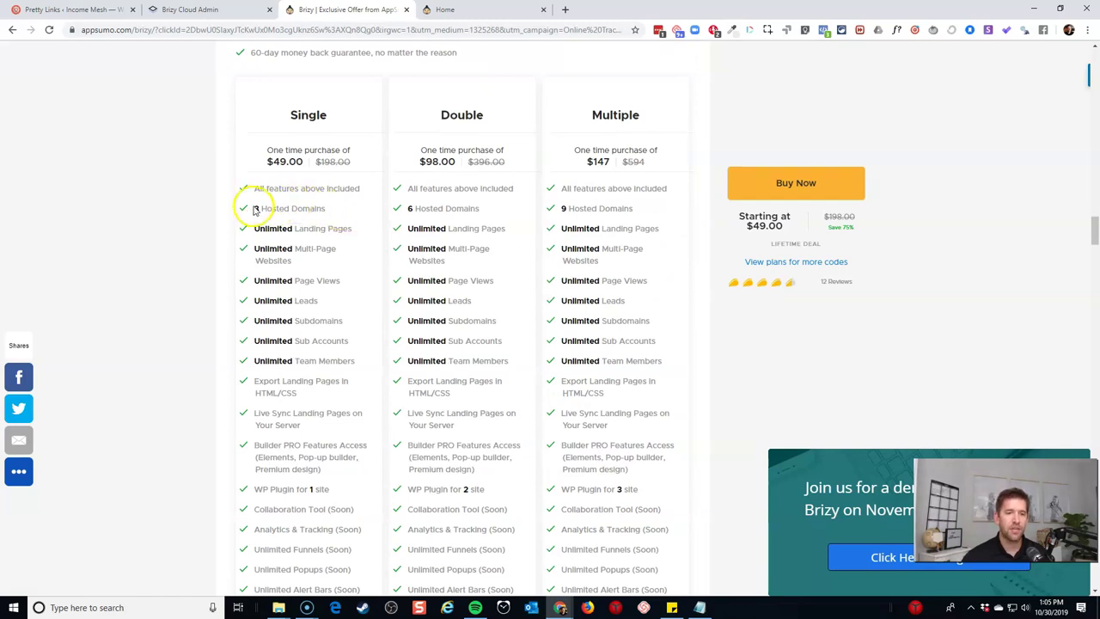
{"action": "left_click_drag", "start_coordinate": [253, 209], "coordinate": [326, 219]}
{"action": "left_click", "coordinate": [326, 219]}
{"action": "scroll", "coordinate": [327, 219], "scroll_direction": "up", "scroll_amount": 1}
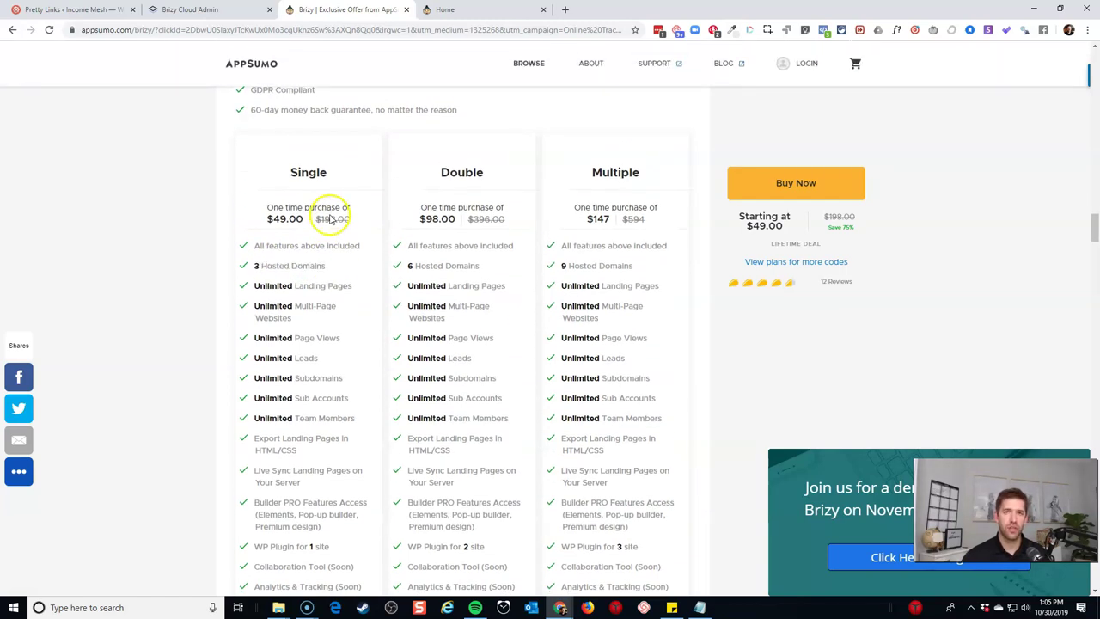
{"action": "left_click", "coordinate": [332, 269]}
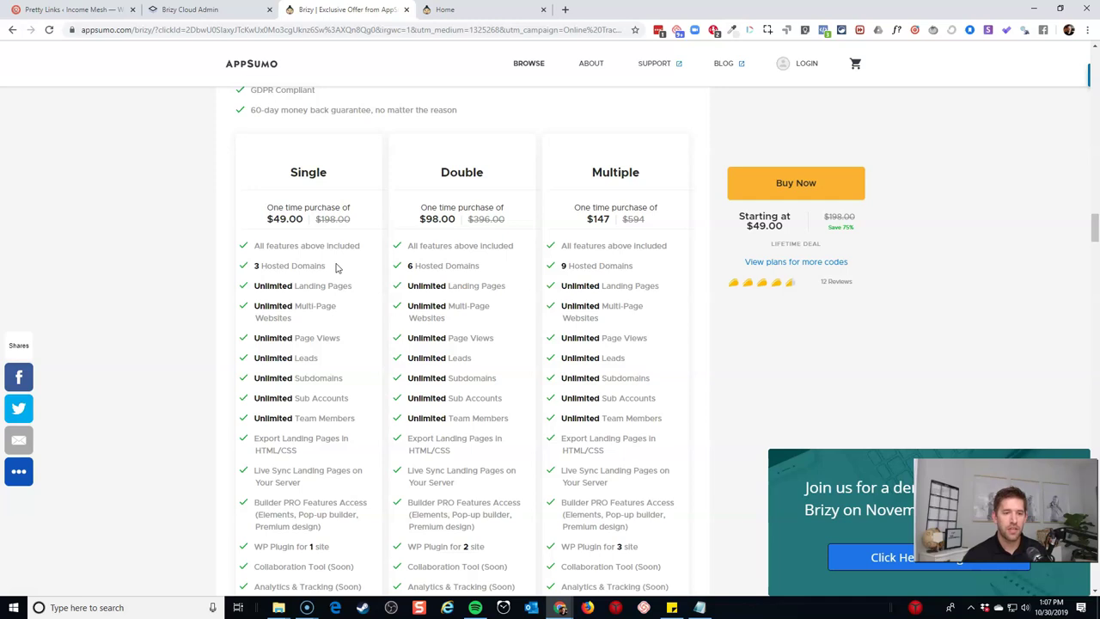
{"action": "scroll", "coordinate": [356, 288], "scroll_direction": "down", "scroll_amount": 1}
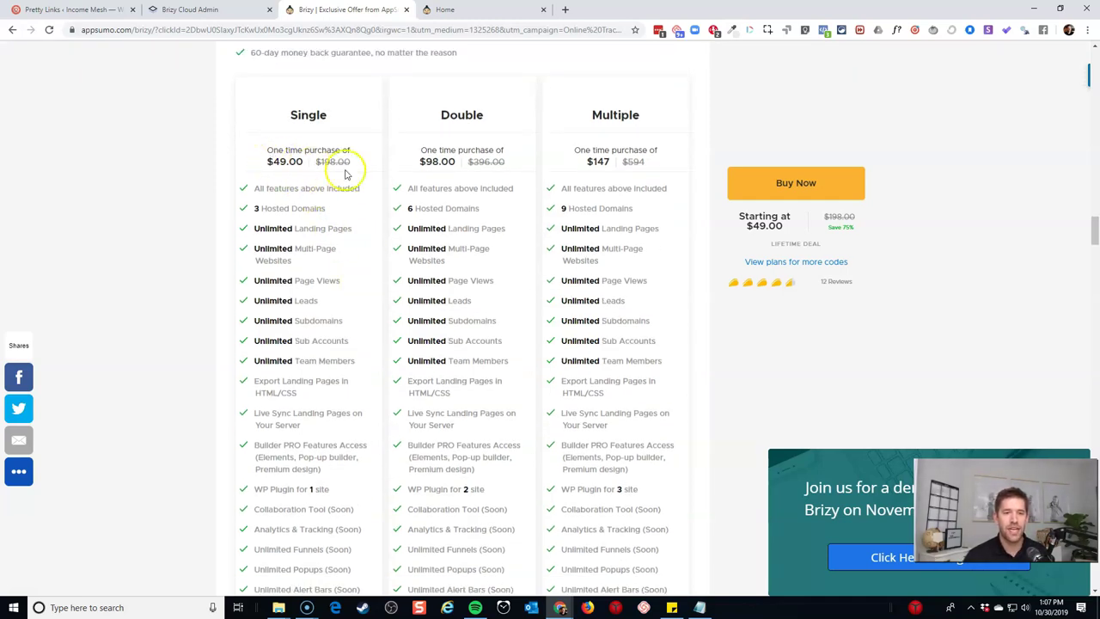
{"action": "left_click_drag", "start_coordinate": [249, 209], "coordinate": [333, 216]}
{"action": "left_click", "coordinate": [334, 215]}
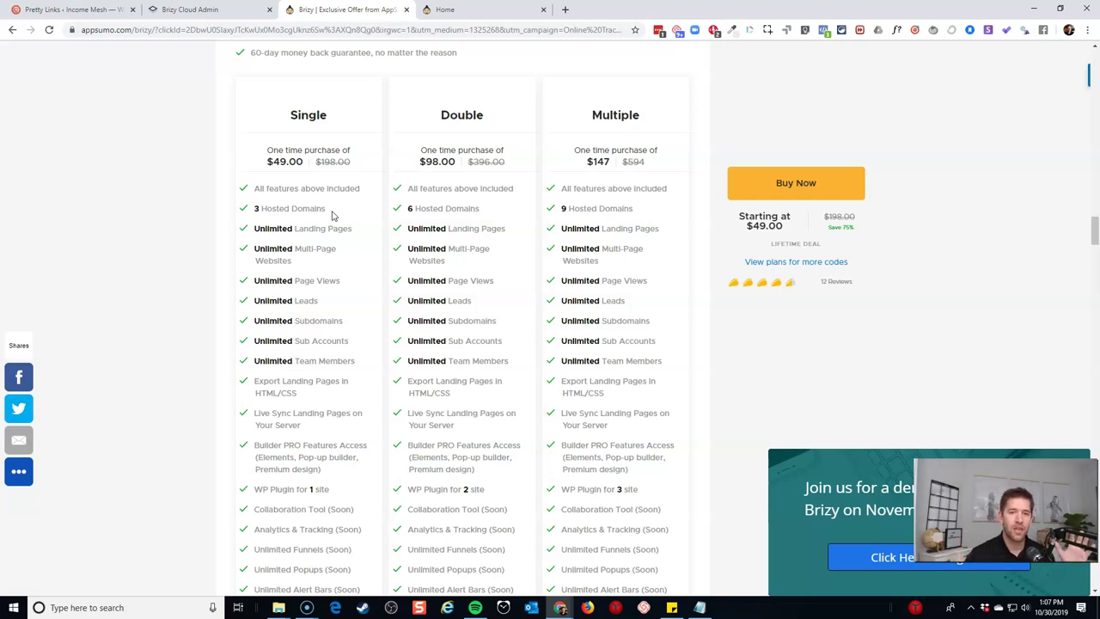
{"action": "left_click_drag", "start_coordinate": [402, 210], "coordinate": [505, 221]}
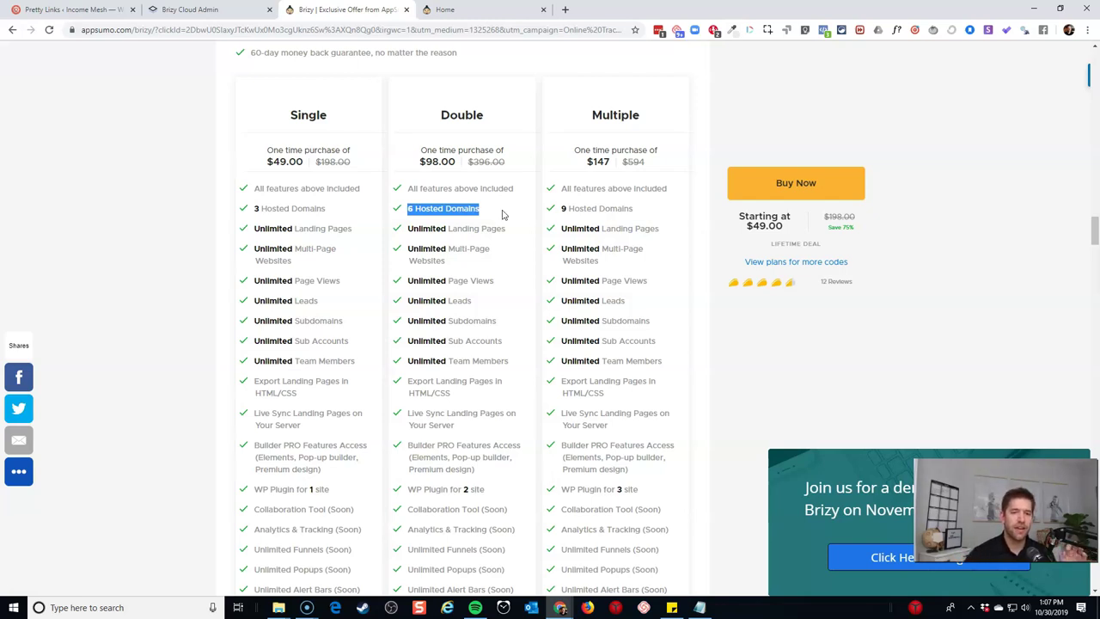
{"action": "left_click", "coordinate": [502, 215]}
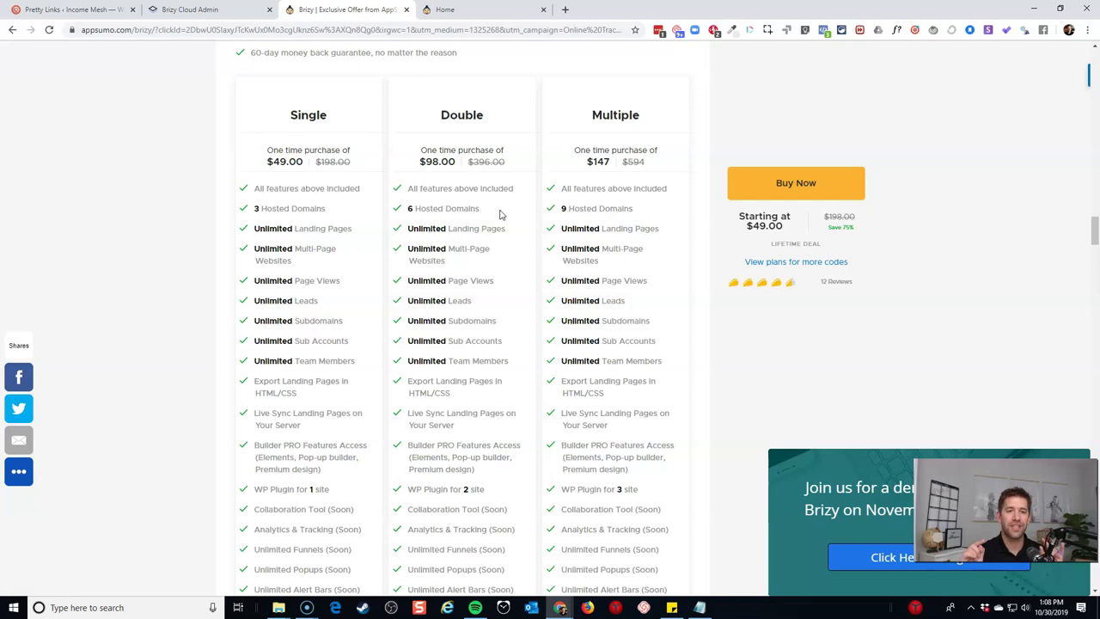
{"action": "scroll", "coordinate": [498, 216], "scroll_direction": "down", "scroll_amount": 1}
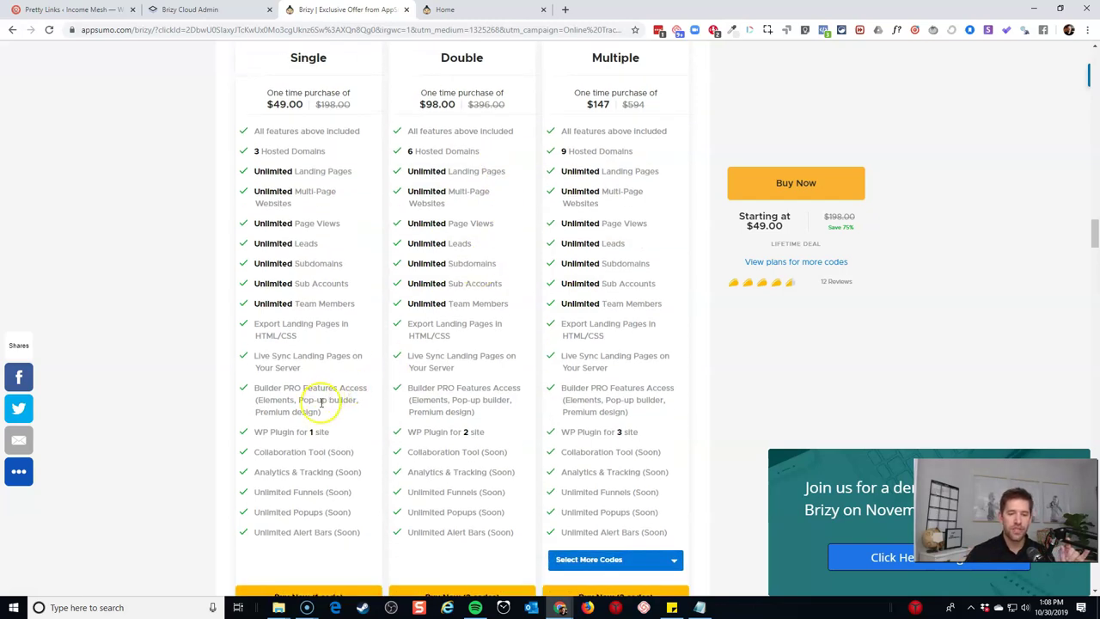
{"action": "left_click_drag", "start_coordinate": [267, 432], "coordinate": [343, 432]}
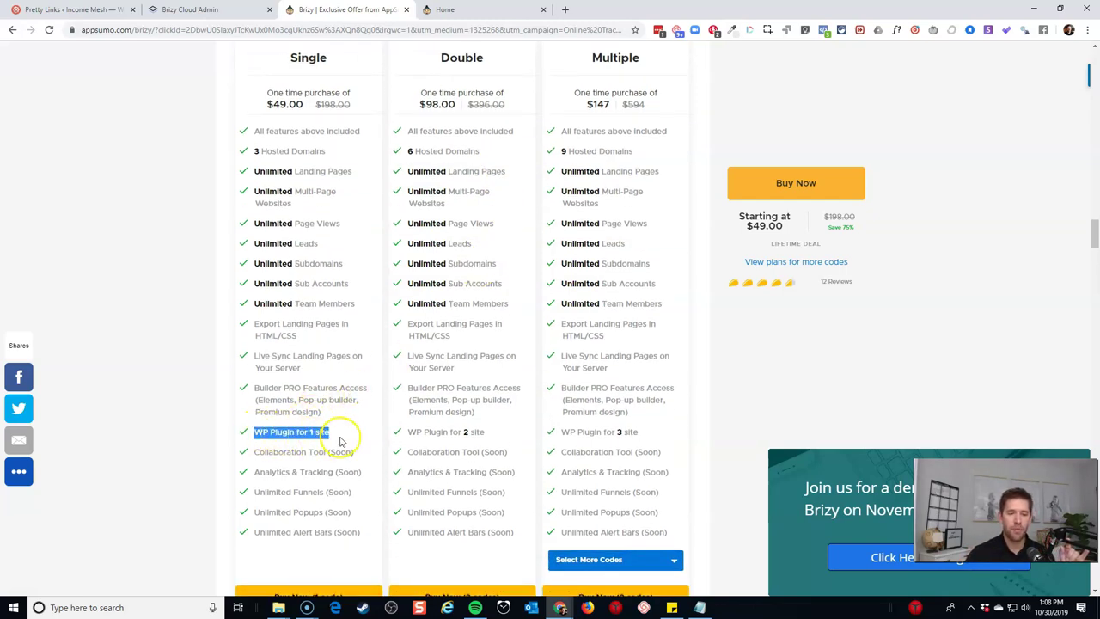
{"action": "left_click", "coordinate": [638, 445]}
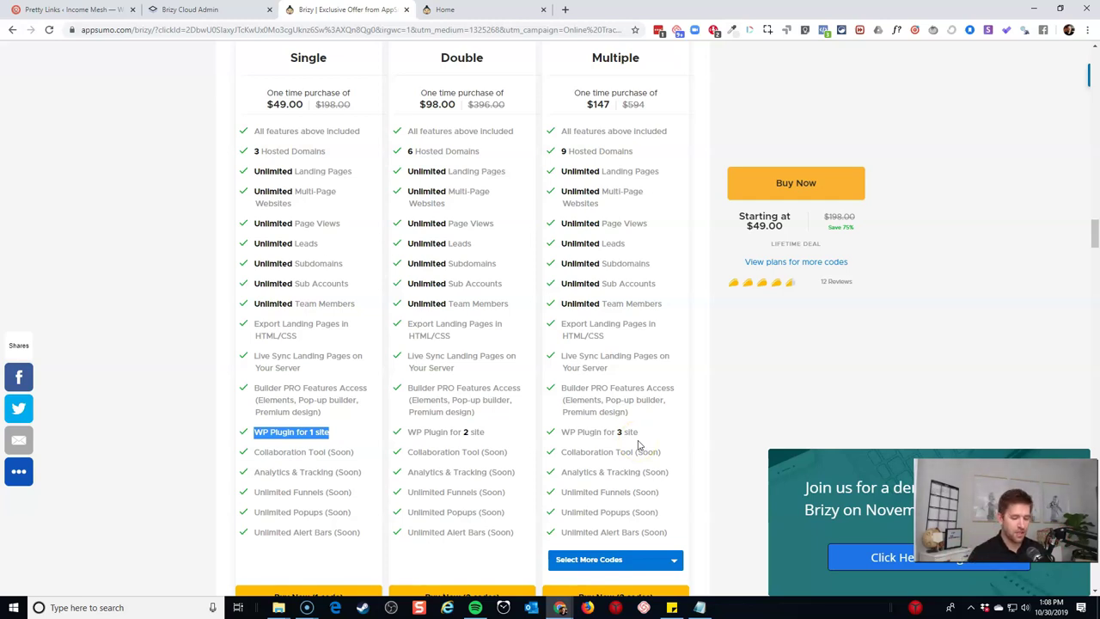
- Load incomemesh.com/brizy in a new tab and go to the Brizy Pro pricing page
{"action": "key", "text": "ctrl+t"}
{"action": "type", "text": "b"}
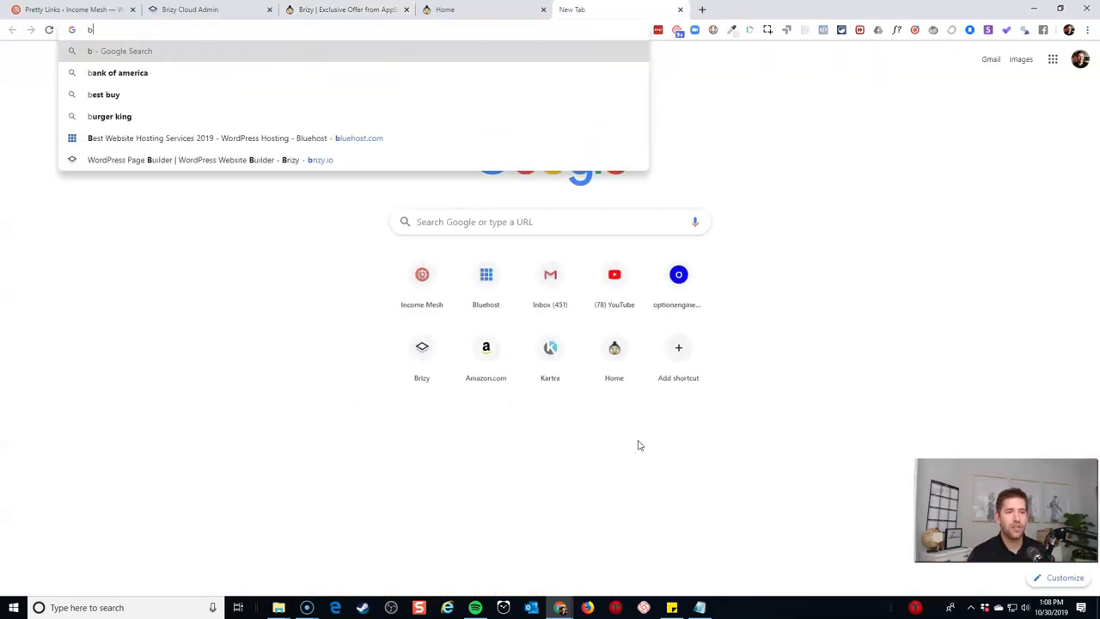
{"action": "key", "text": "BackSpace"}
{"action": "type", "text": "incomemesh.com/b"}
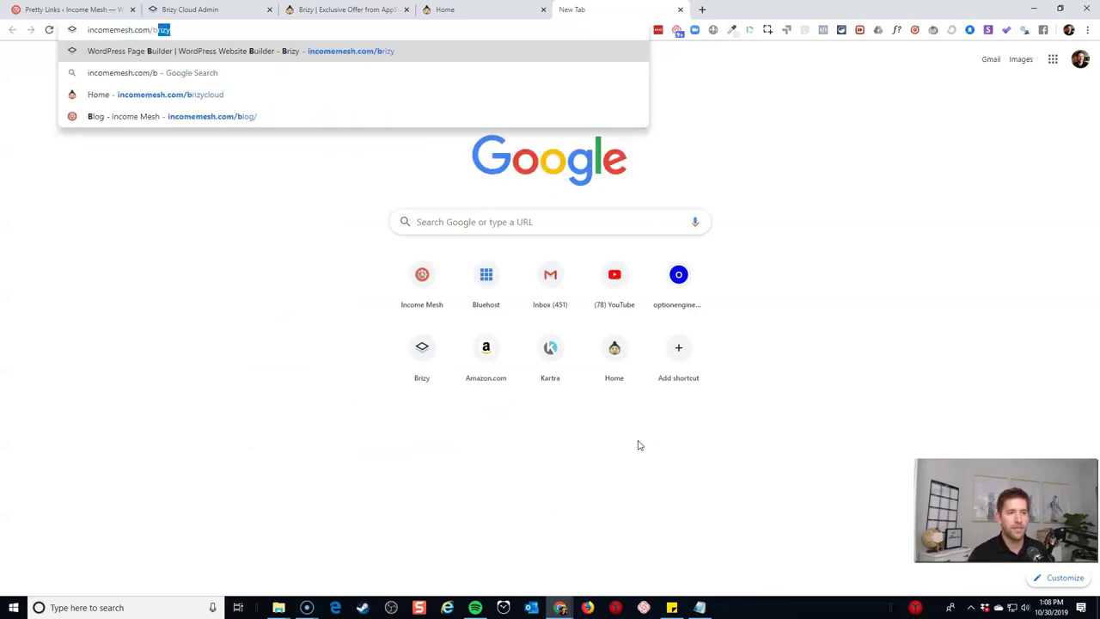
{"action": "type", "text": "rizy"}
{"action": "key", "text": "Return"}
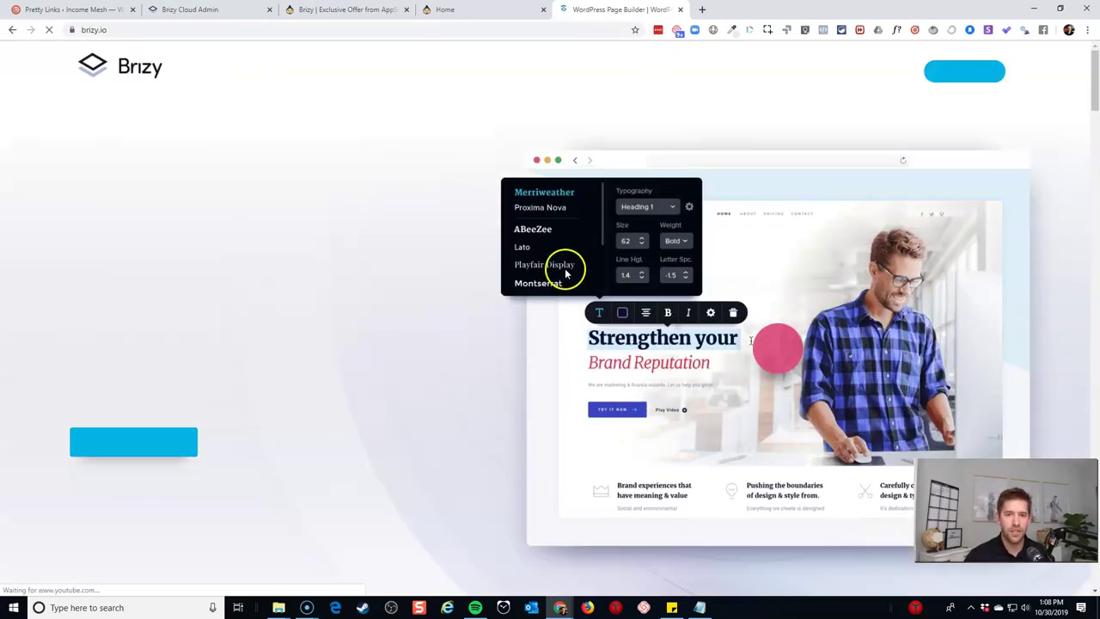
{"action": "left_click", "coordinate": [500, 69]}
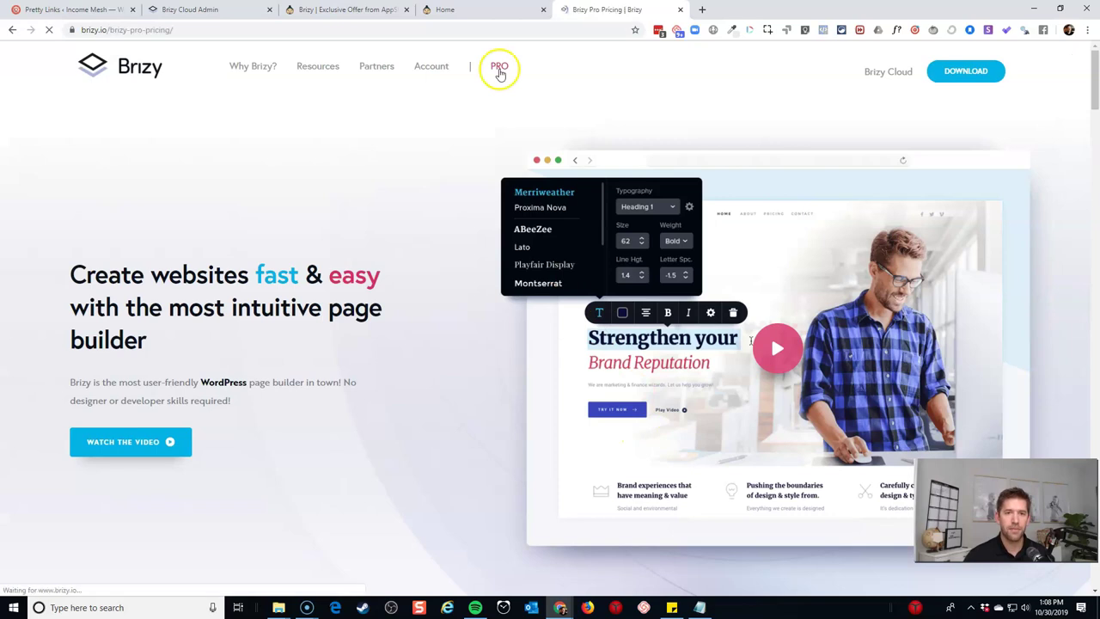
- Review the pricing cards, highlighting the Lifetime plan's $299 one-time price
{"action": "scroll", "coordinate": [952, 339], "scroll_direction": "down", "scroll_amount": 2}
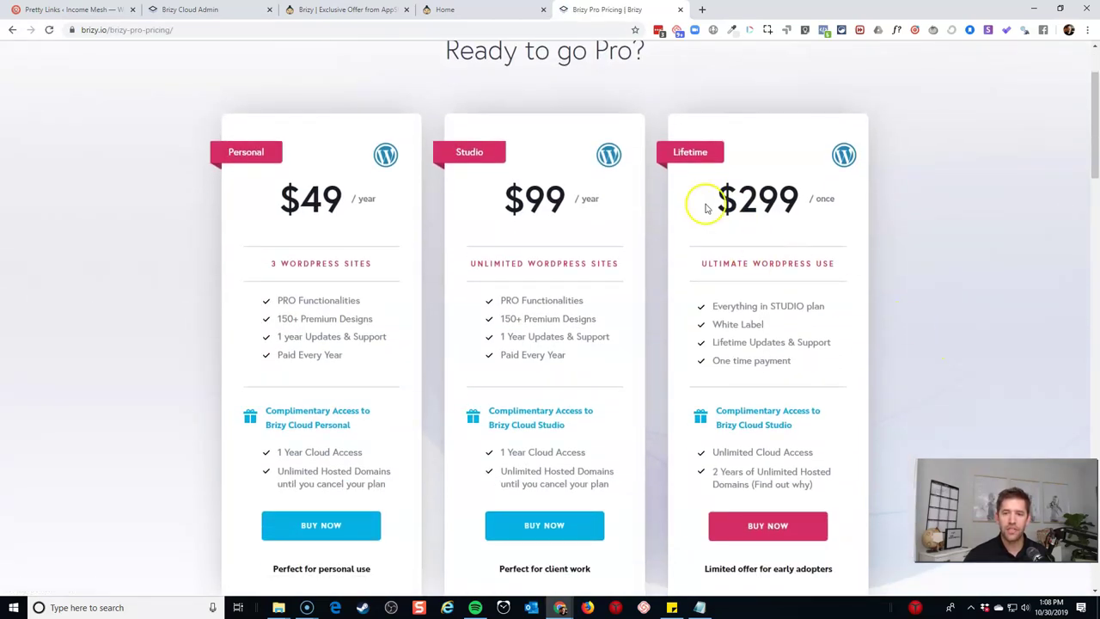
{"action": "left_click_drag", "start_coordinate": [737, 199], "coordinate": [896, 226]}
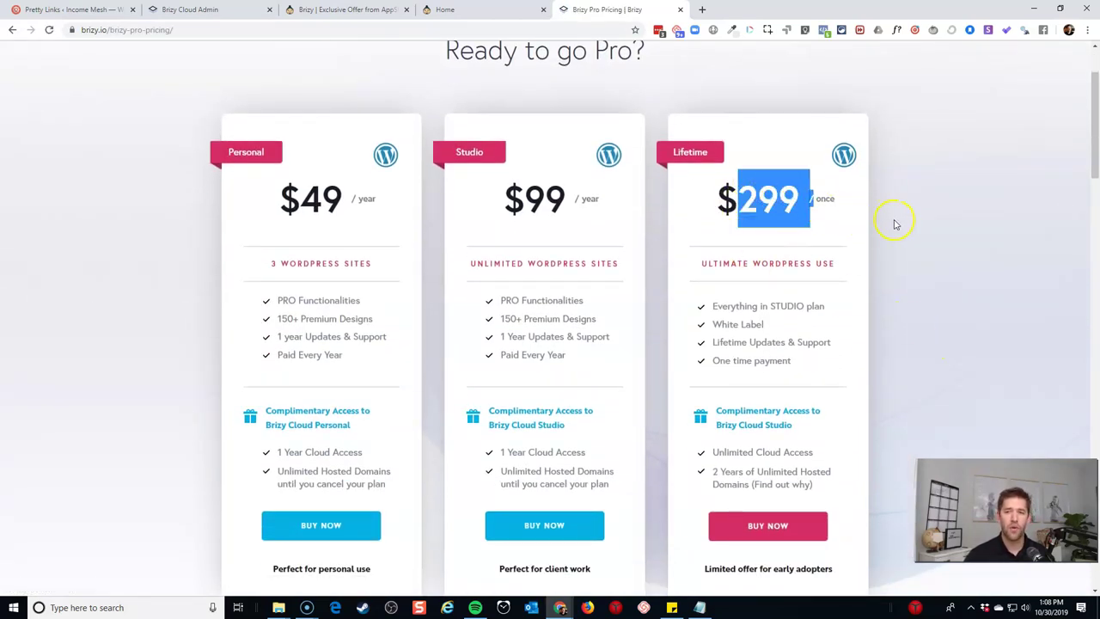
{"action": "left_click", "coordinate": [894, 224]}
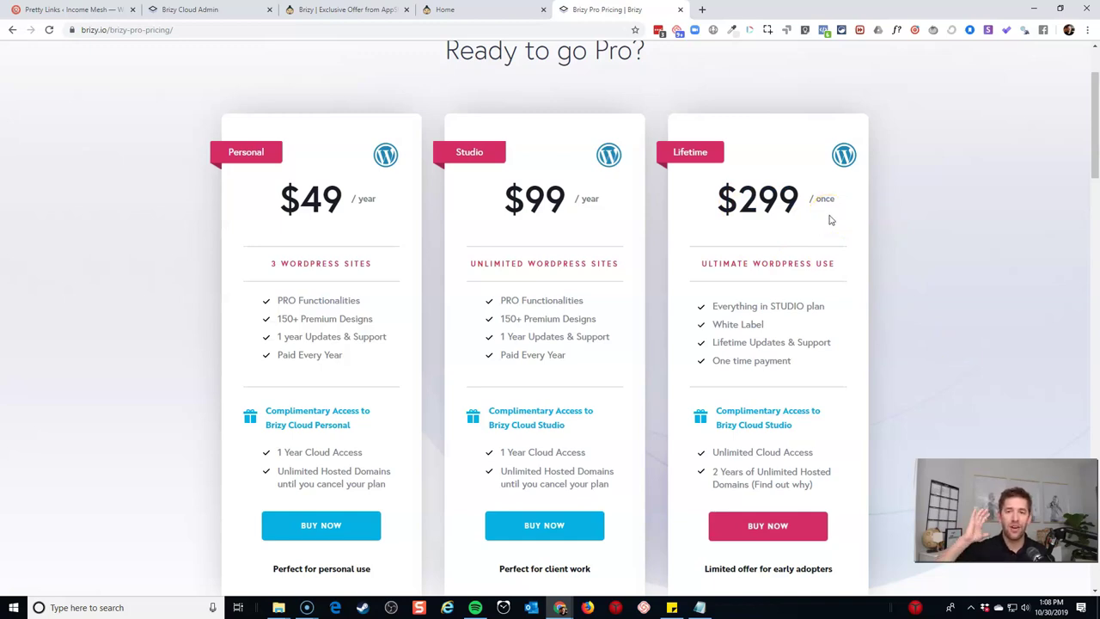
{"action": "scroll", "coordinate": [822, 368], "scroll_direction": "down", "scroll_amount": 1}
{"action": "left_click_drag", "start_coordinate": [794, 366], "coordinate": [710, 355]}
{"action": "left_click", "coordinate": [830, 382]}
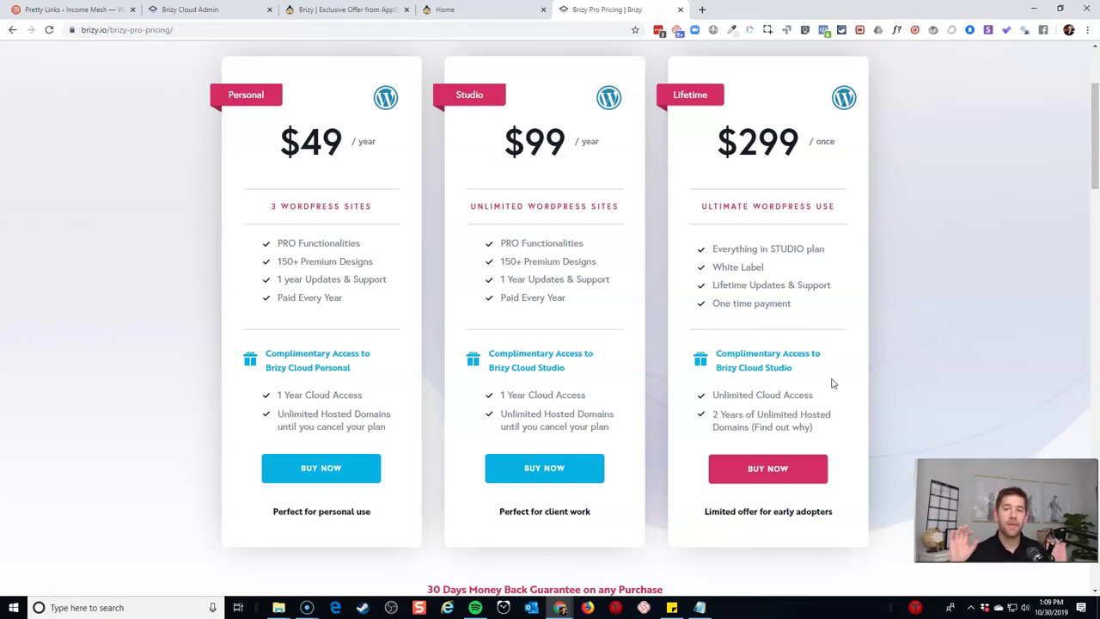
{"action": "left_click_drag", "start_coordinate": [724, 140], "coordinate": [837, 162]}
{"action": "left_click", "coordinate": [833, 174]}
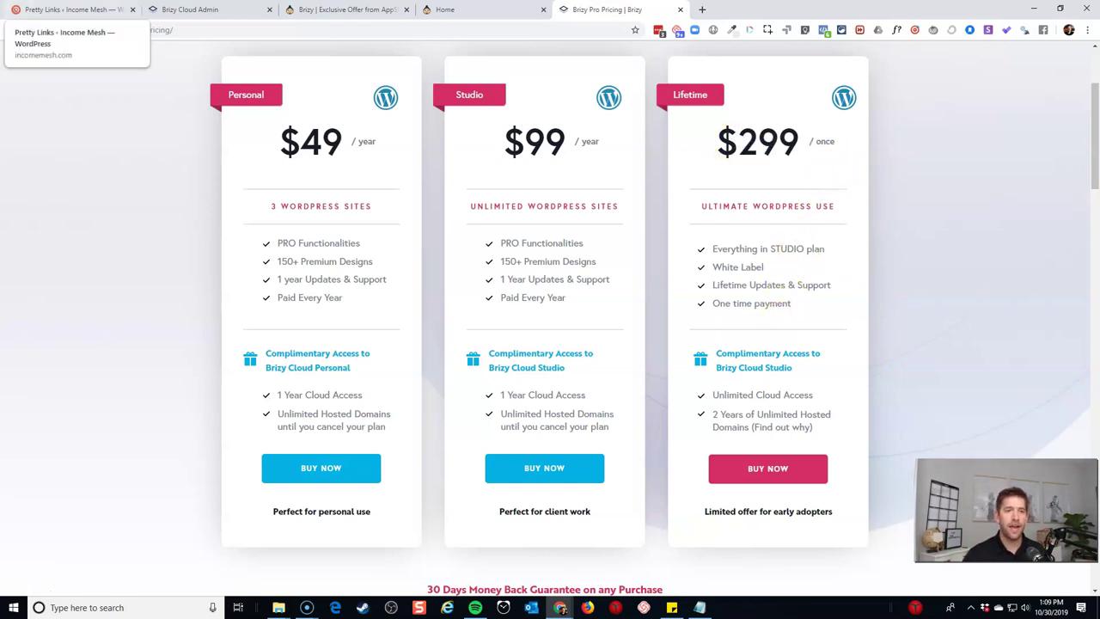
- Switch to the Brizy Cloud dashboard and create a new project, Project #4
{"action": "left_click", "coordinate": [202, 12]}
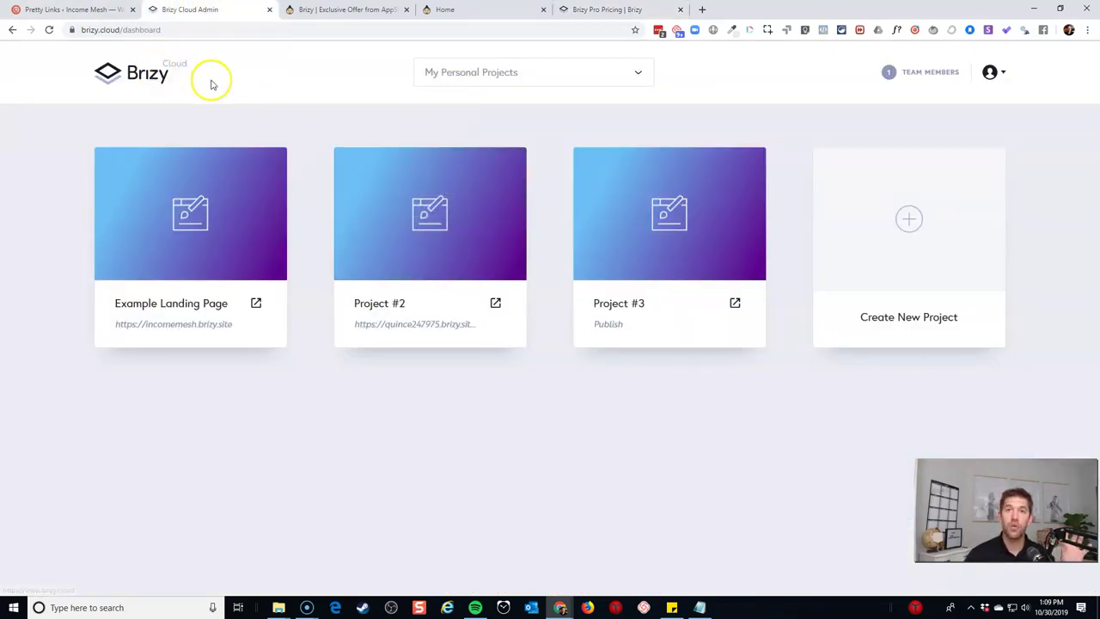
{"action": "mouse_move", "coordinate": [749, 351]}
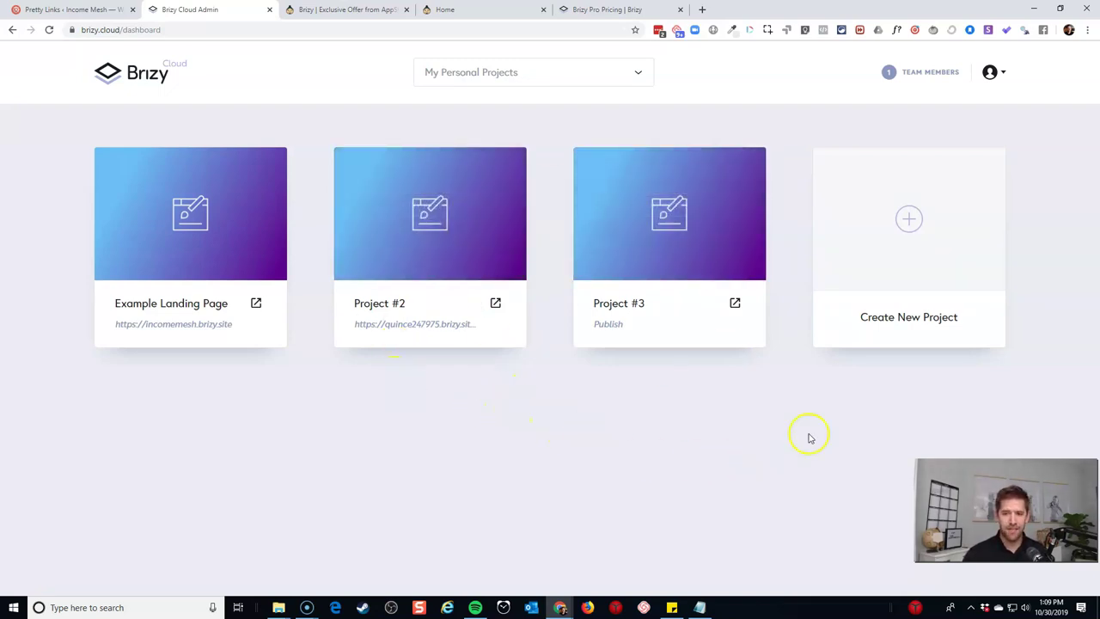
{"action": "left_click", "coordinate": [908, 231]}
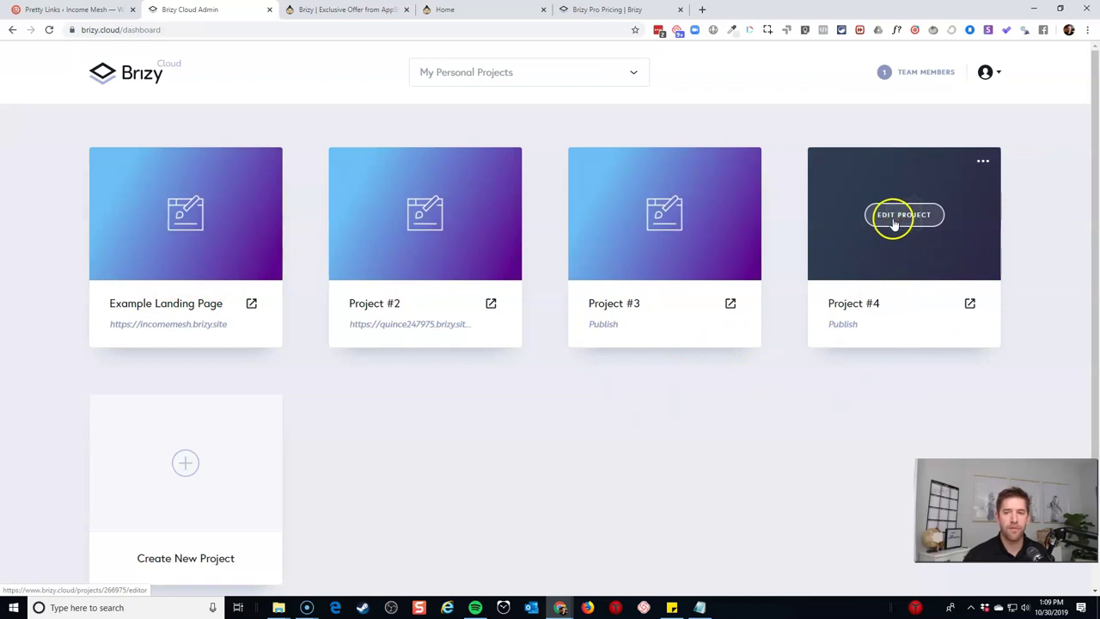
- Edit Project #4 and show its pages dashboard with the single Home page
{"action": "left_click", "coordinate": [894, 221]}
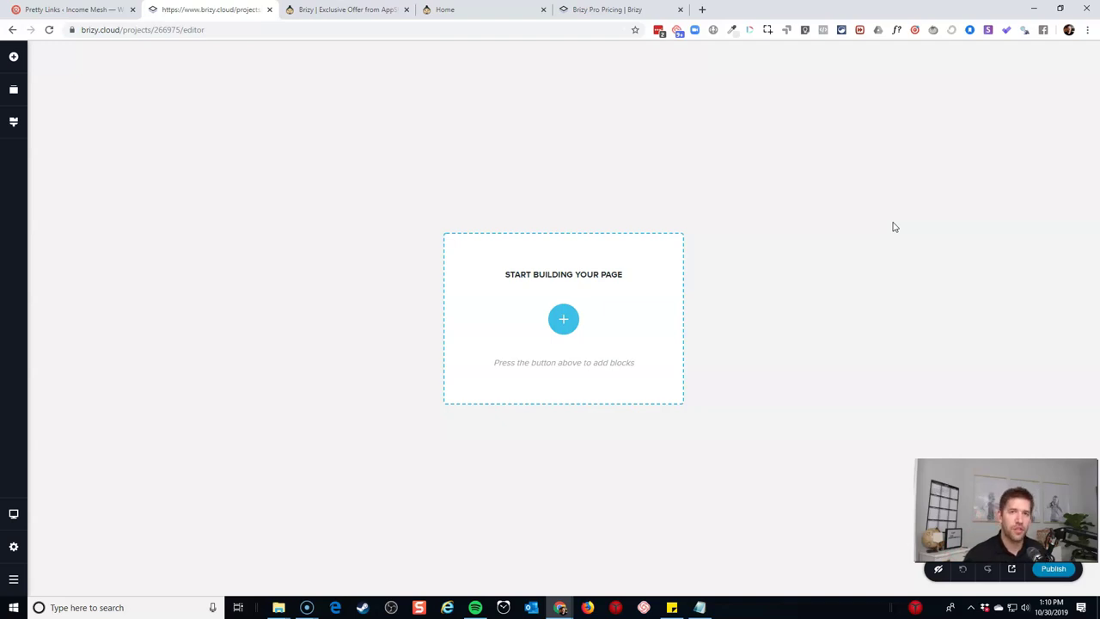
{"action": "left_click", "coordinate": [893, 228]}
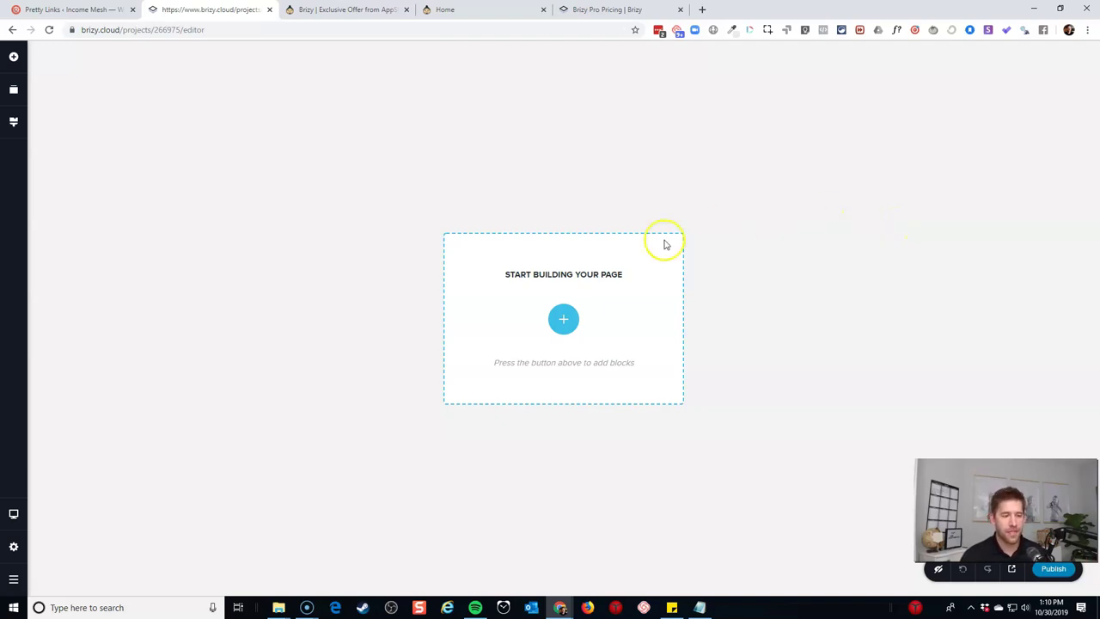
{"action": "left_click", "coordinate": [13, 548]}
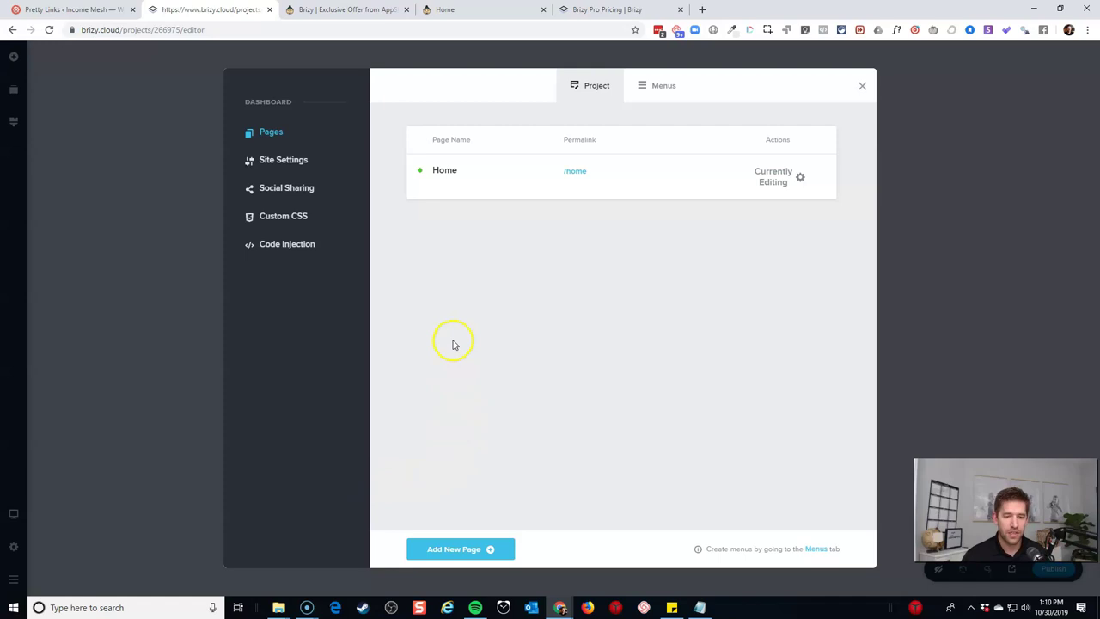
- Add a new page titled About with permalink 'about' and save it
{"action": "left_click", "coordinate": [481, 550]}
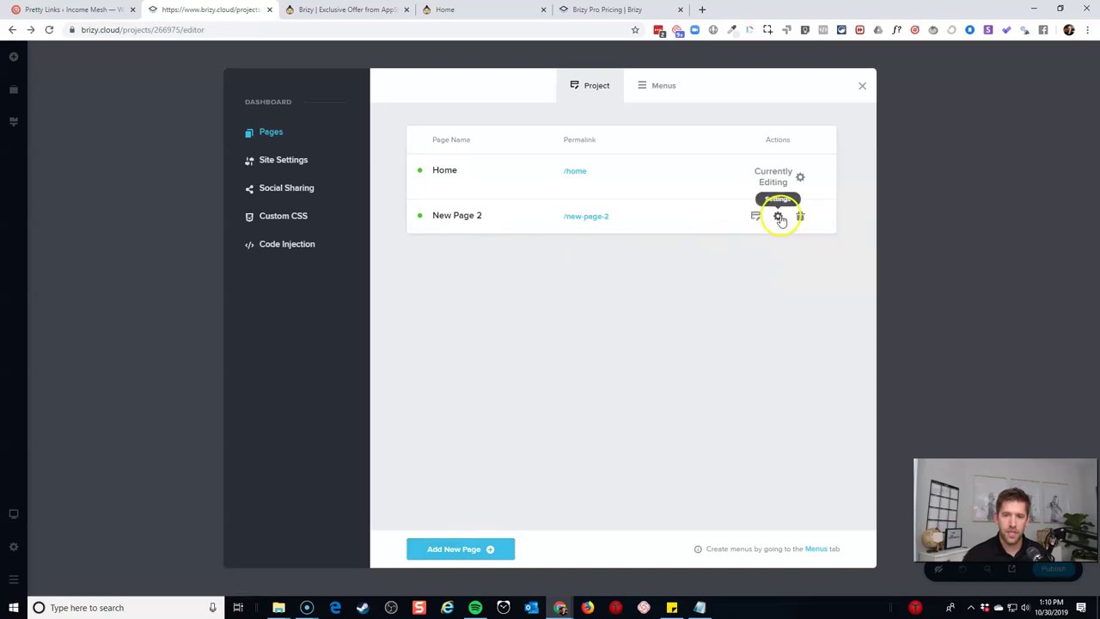
{"action": "left_click", "coordinate": [779, 218]}
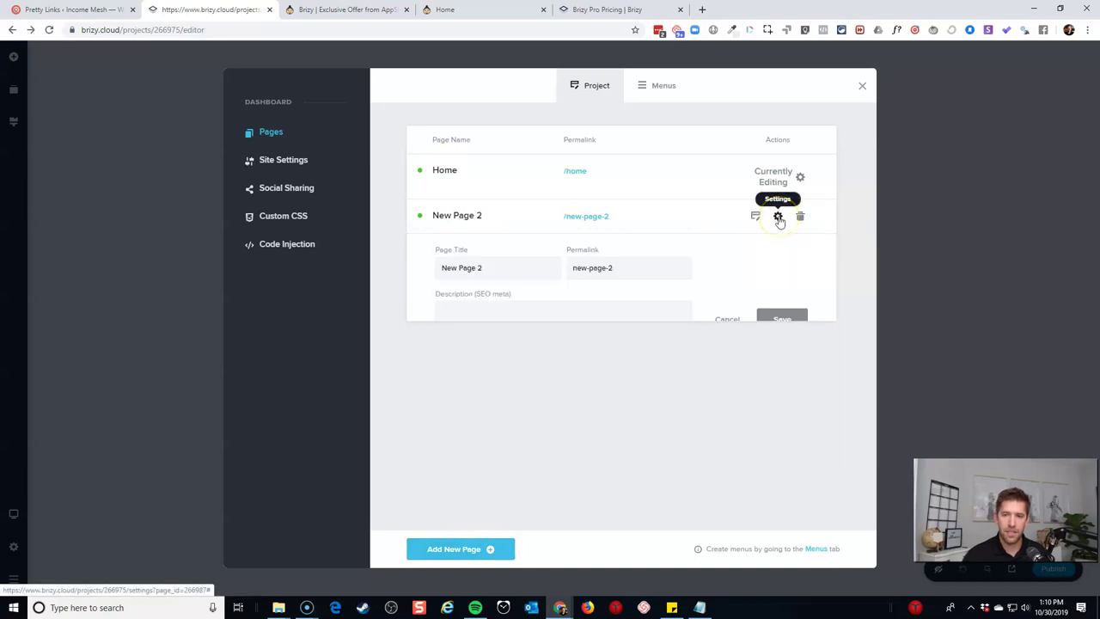
{"action": "triple_click", "coordinate": [496, 264]}
{"action": "type", "text": "About"}
{"action": "key", "text": "Tab"}
{"action": "type", "text": "about"}
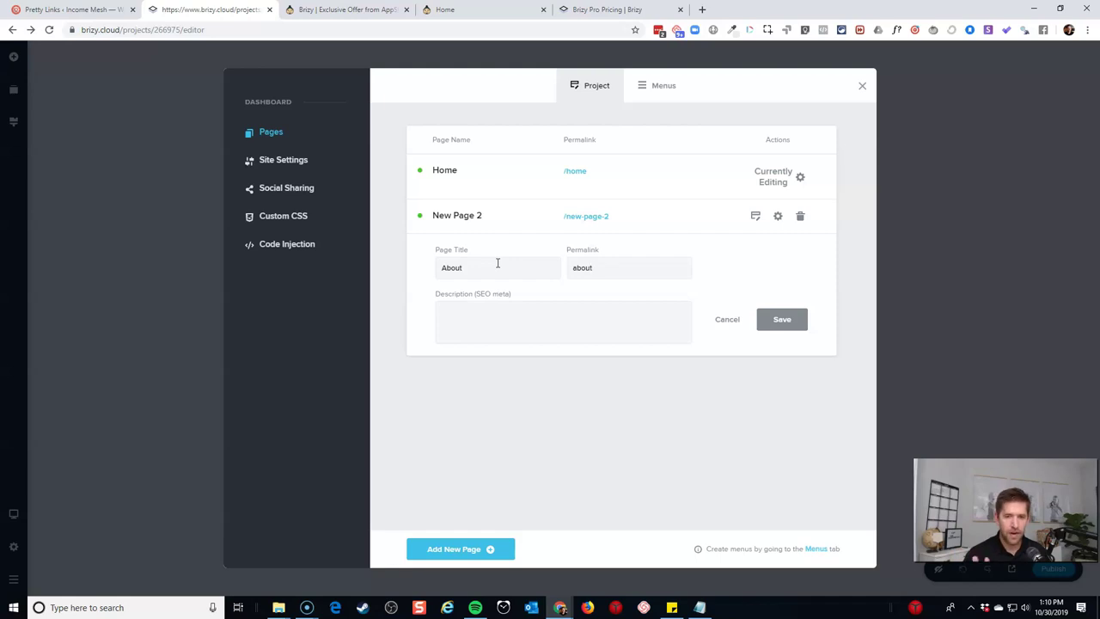
{"action": "left_click", "coordinate": [783, 321]}
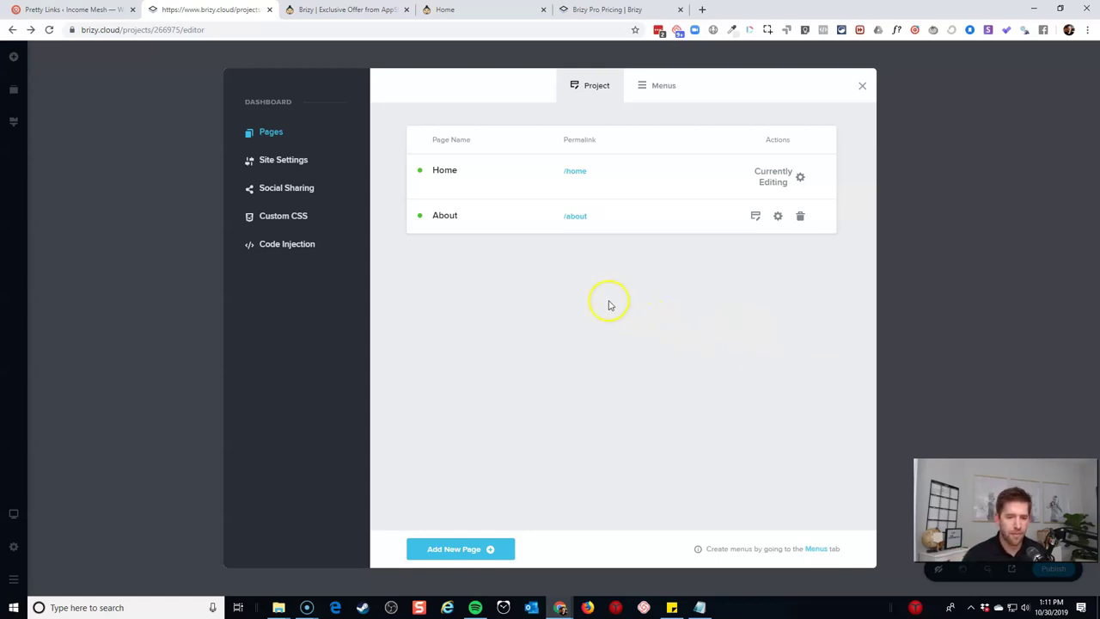
- Add a third page and rename it Services
{"action": "left_click", "coordinate": [465, 549]}
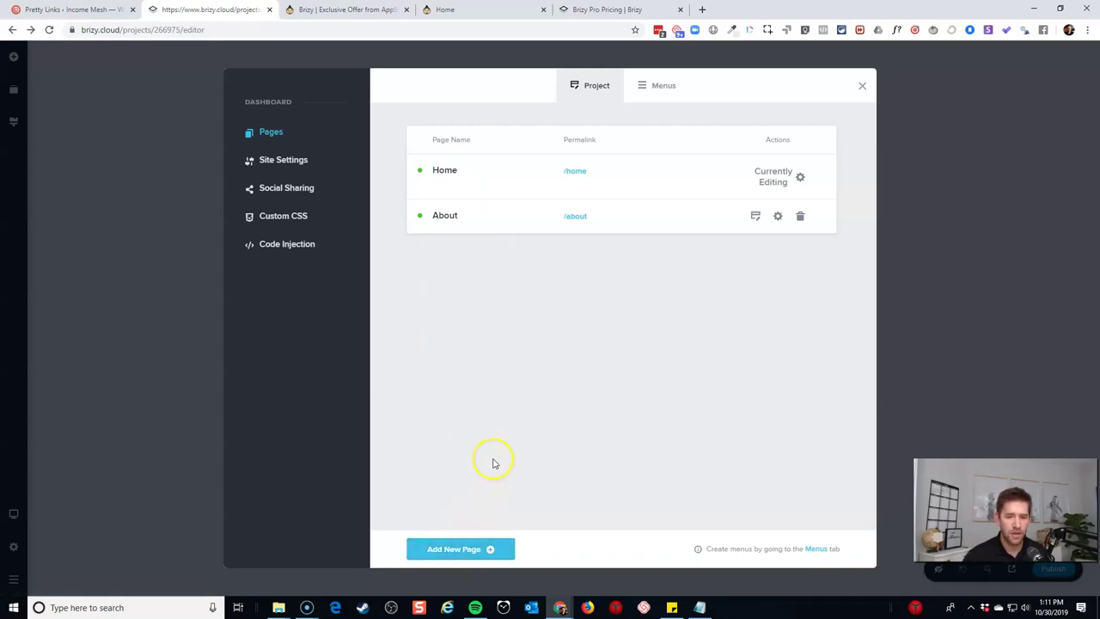
{"action": "left_click", "coordinate": [778, 252]}
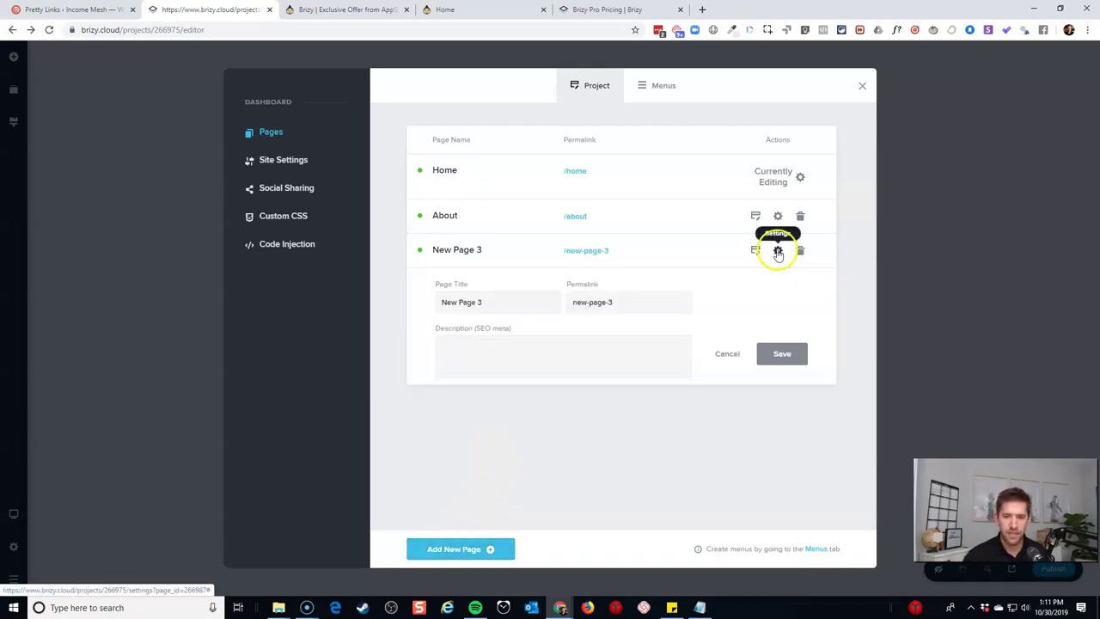
{"action": "left_click", "coordinate": [779, 352]}
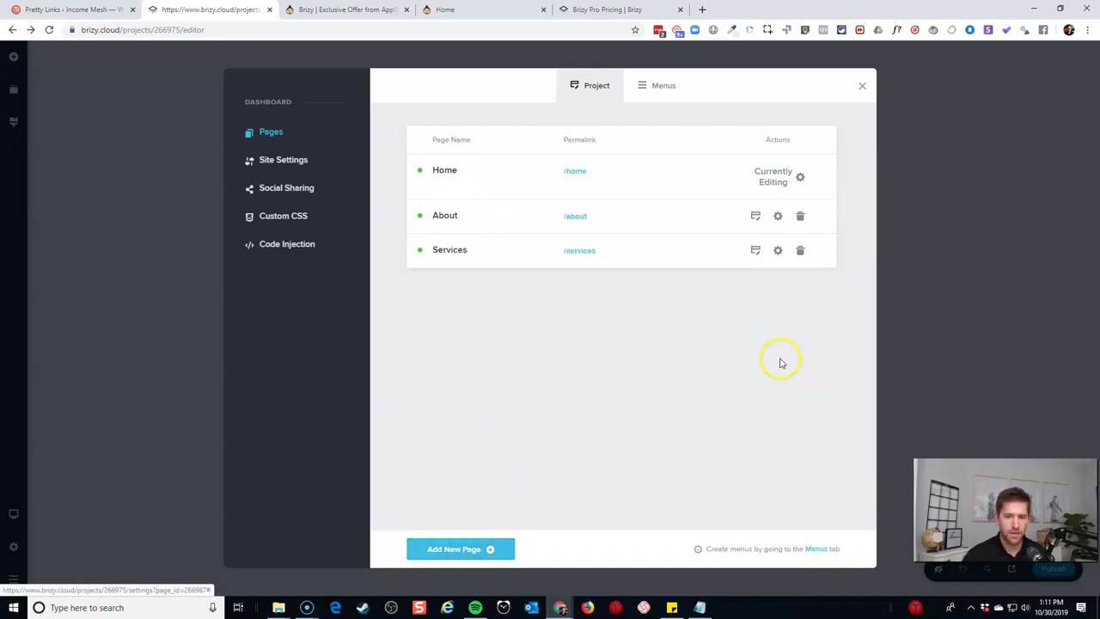
- Add a fourth page titled Contact and save its settings
{"action": "left_click", "coordinate": [481, 548]}
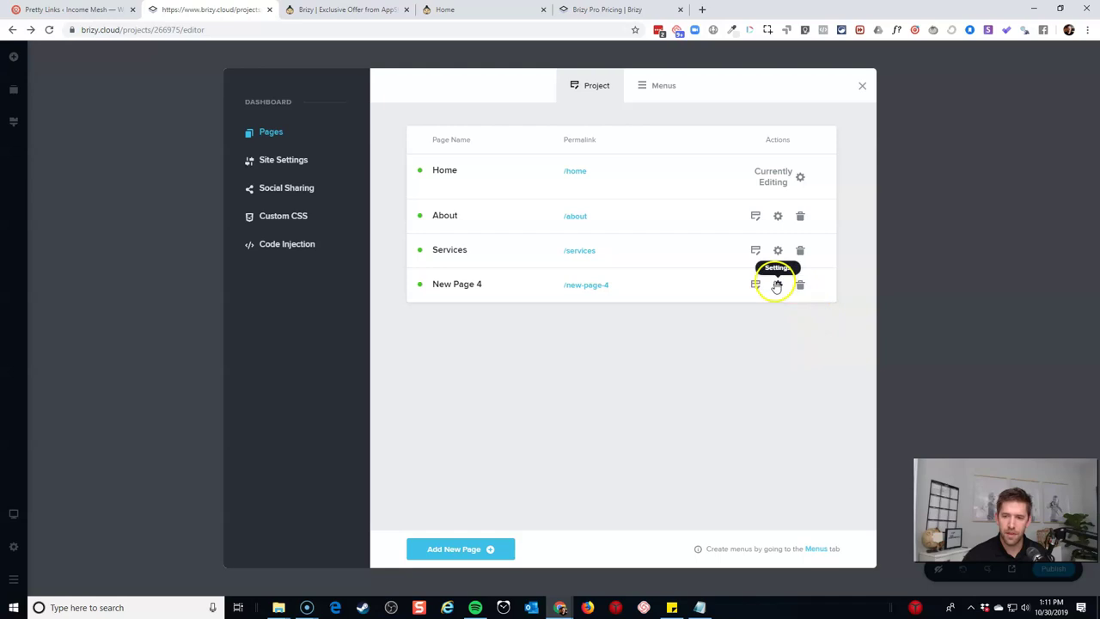
{"action": "left_click", "coordinate": [778, 284]}
{"action": "triple_click", "coordinate": [484, 333]}
{"action": "type", "text": "Service"}
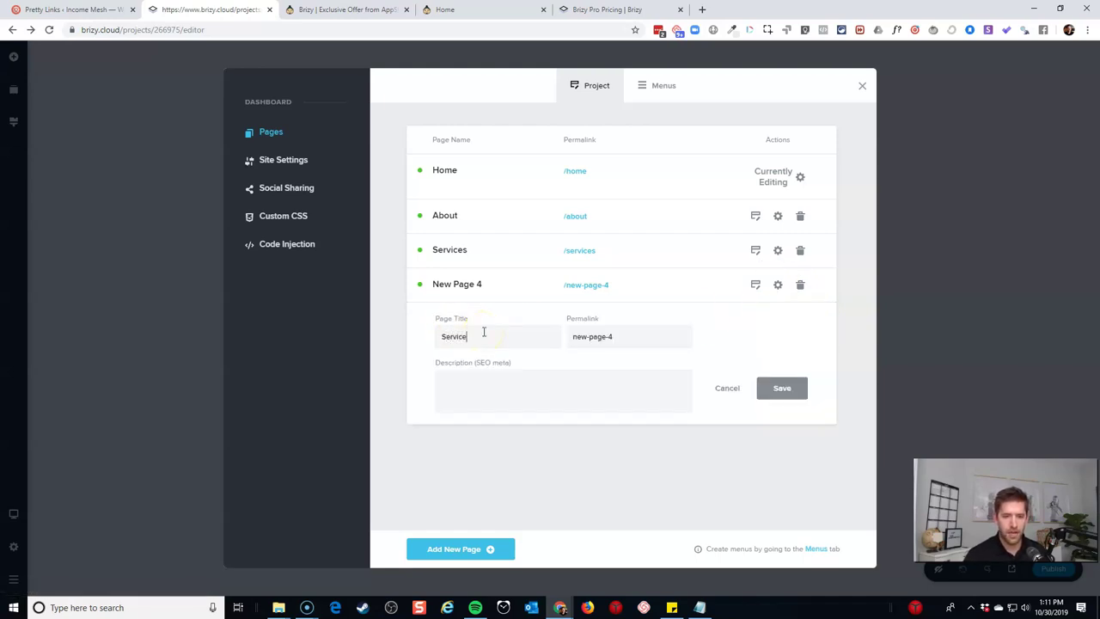
{"action": "key", "text": "ctrl+a"}
{"action": "type", "text": "Contact"}
{"action": "left_click", "coordinate": [519, 386]}
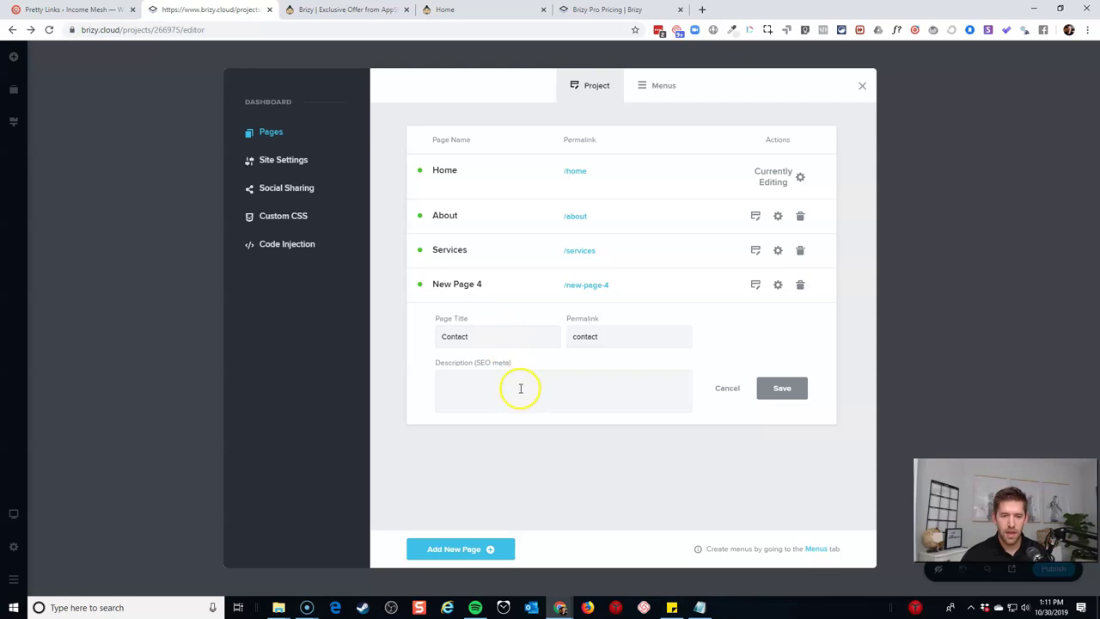
{"action": "left_click", "coordinate": [477, 379]}
{"action": "left_click", "coordinate": [778, 388]}
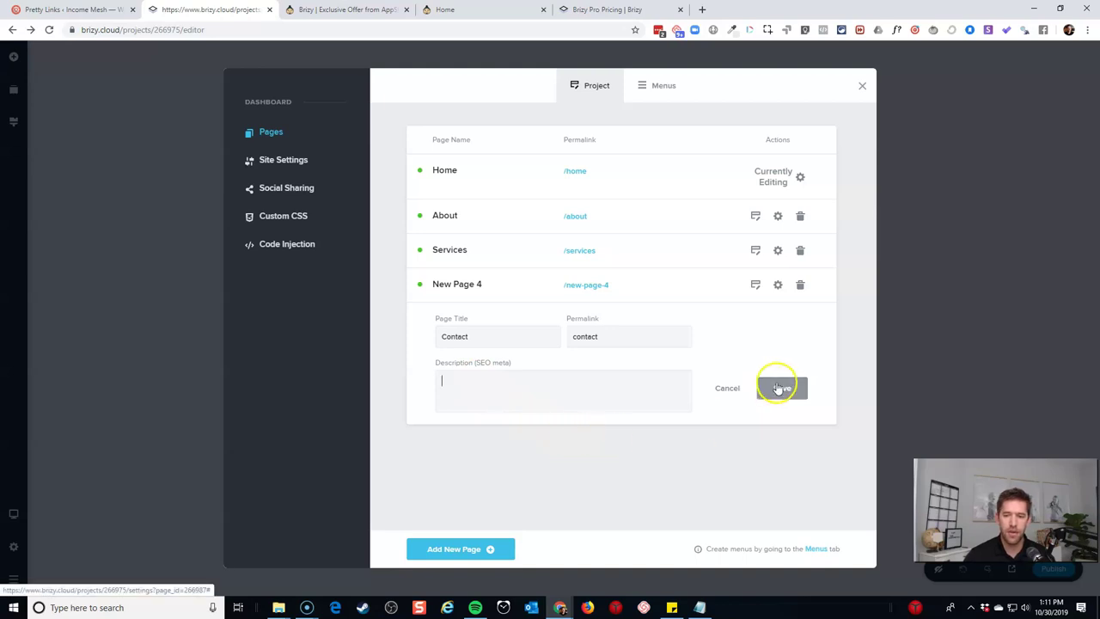
- Review the Site Title and Site Description fields, then the empty Header and Footer code injection boxes
{"action": "left_click", "coordinate": [270, 165]}
{"action": "left_click", "coordinate": [510, 177]}
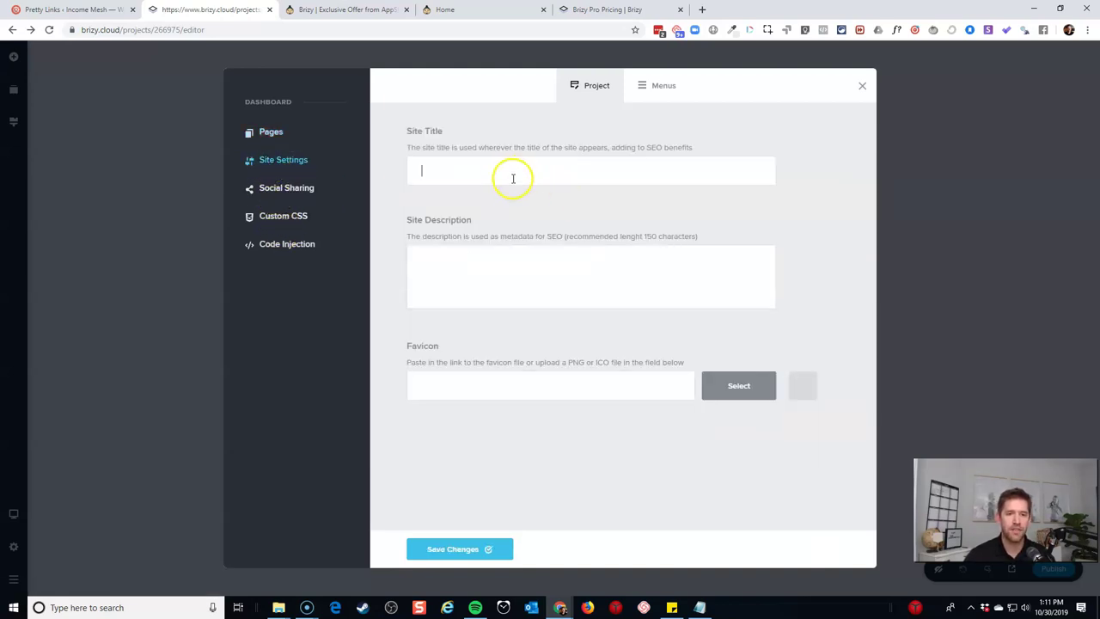
{"action": "left_click", "coordinate": [508, 274]}
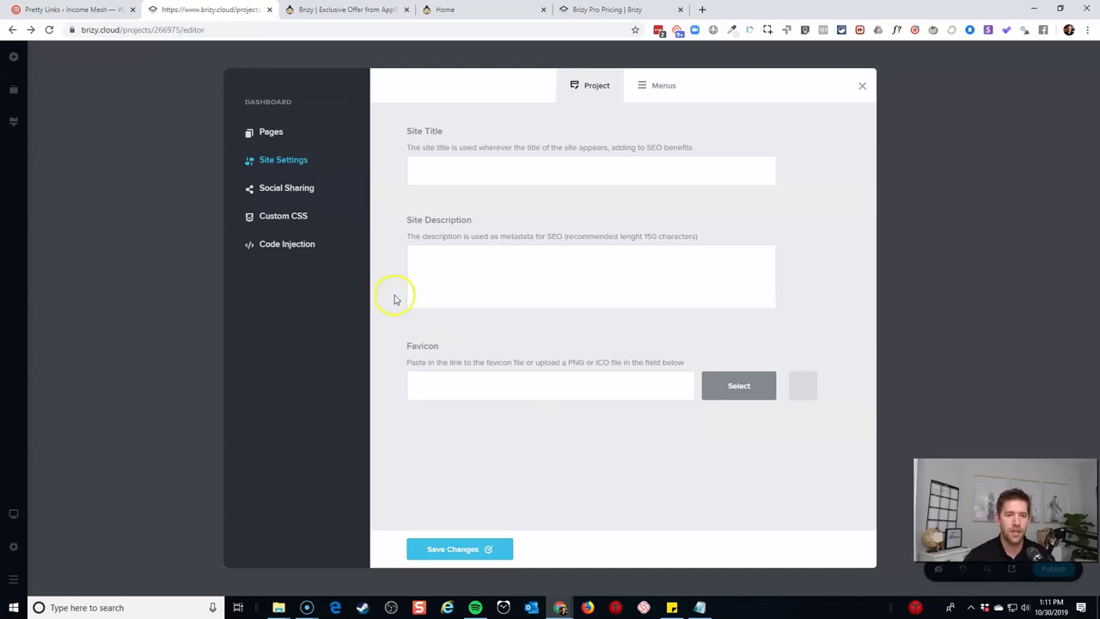
{"action": "left_click", "coordinate": [289, 245]}
{"action": "left_click", "coordinate": [537, 225]}
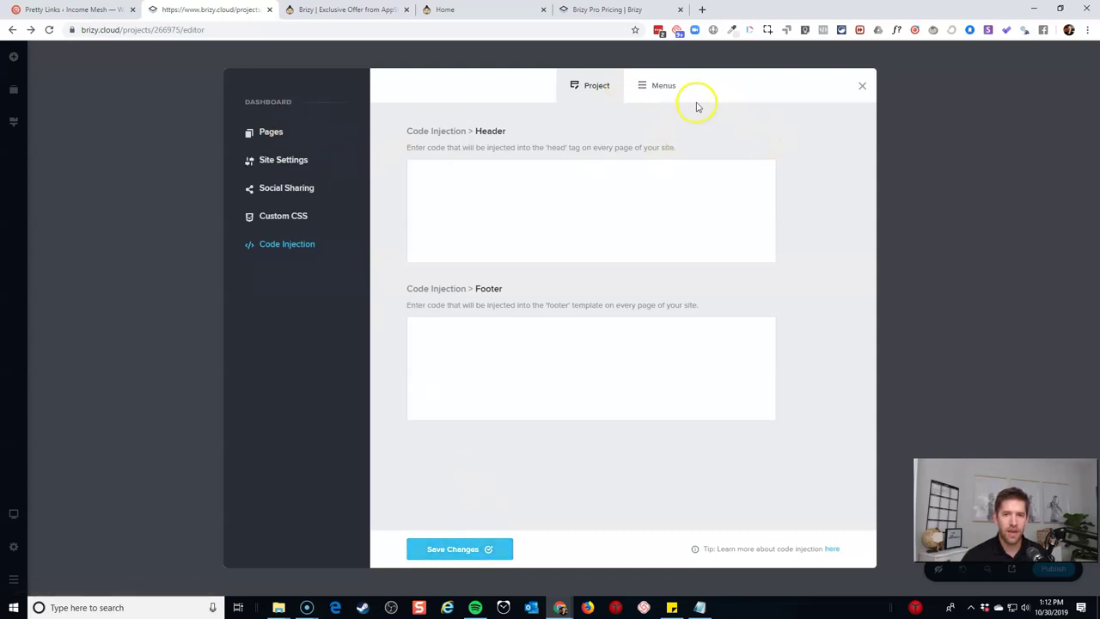
- Create a new menu named 'Main Menu' and select it for editing
{"action": "left_click", "coordinate": [650, 93]}
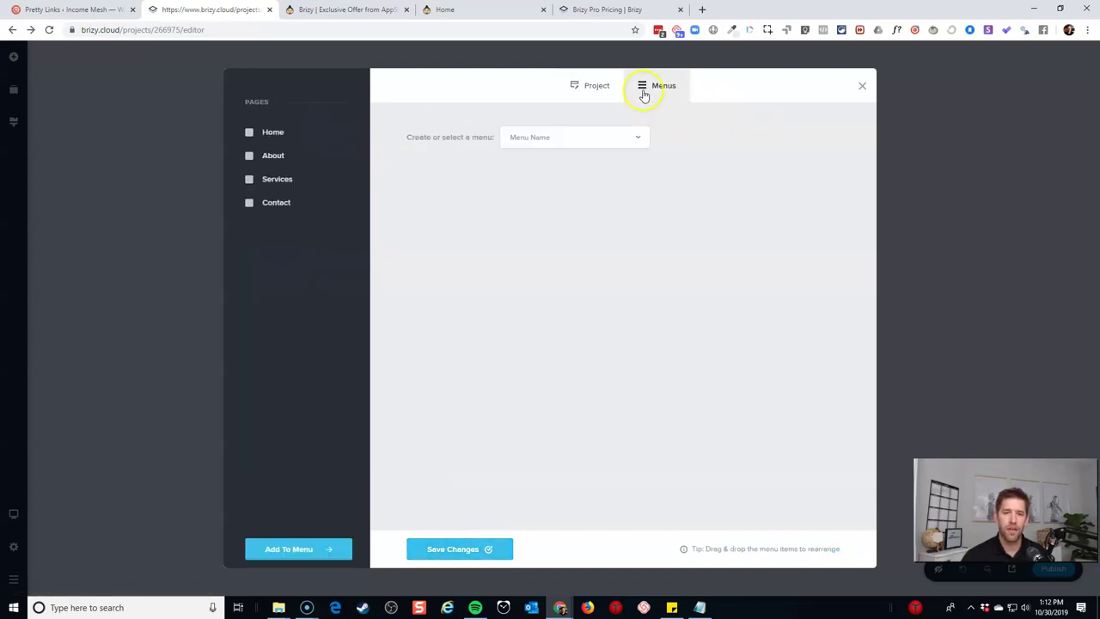
{"action": "left_click", "coordinate": [585, 137]}
{"action": "left_click", "coordinate": [559, 167]}
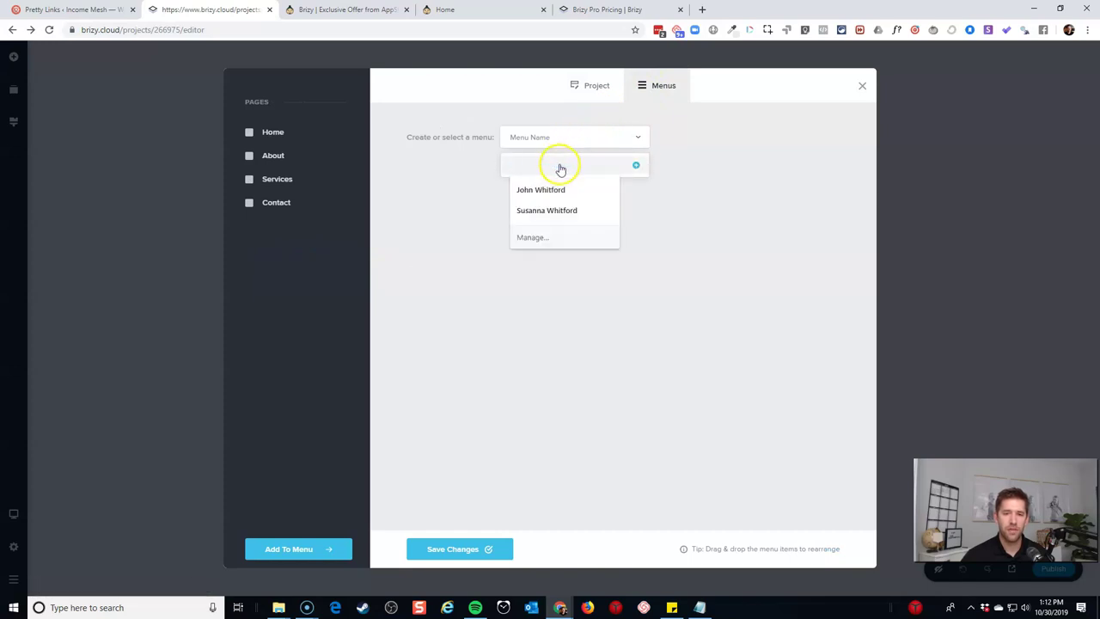
{"action": "type", "text": "Main Menu"}
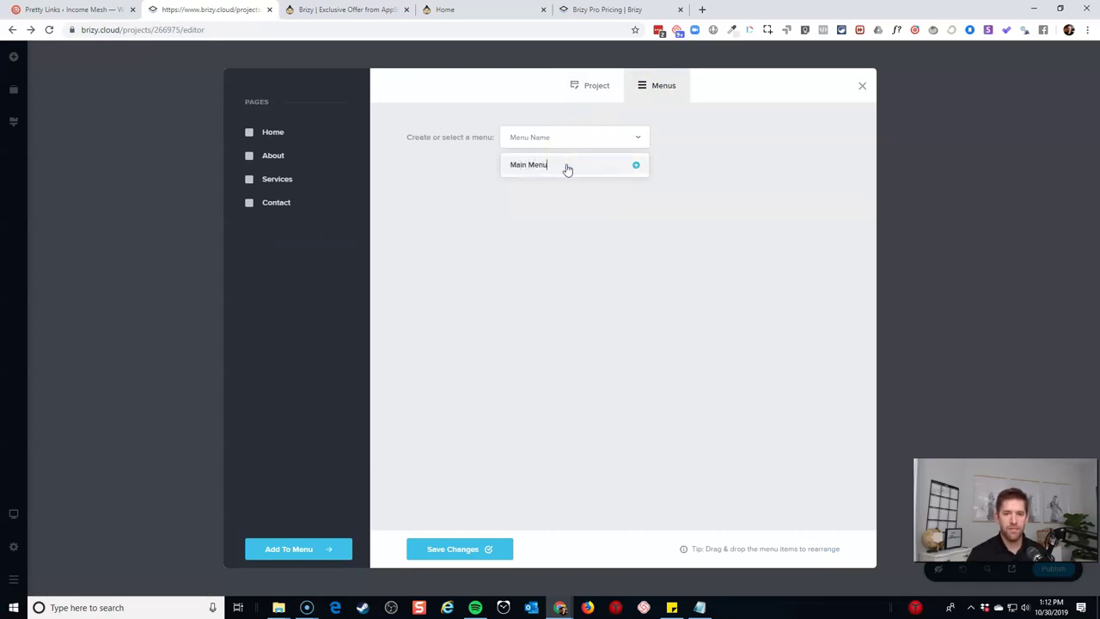
{"action": "left_click", "coordinate": [637, 167]}
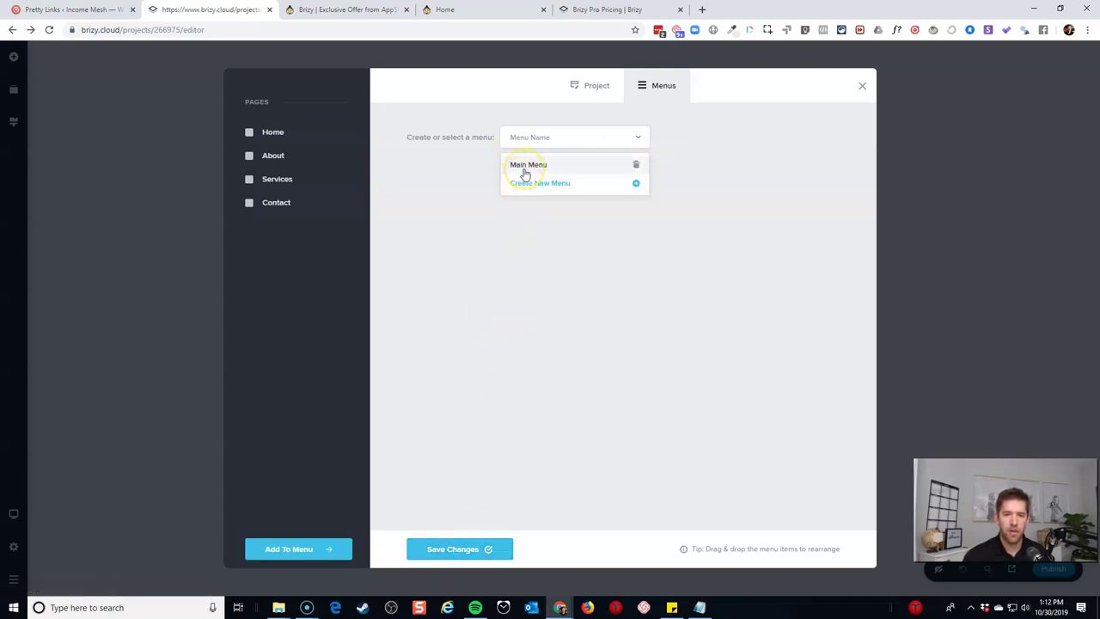
{"action": "left_click", "coordinate": [526, 168]}
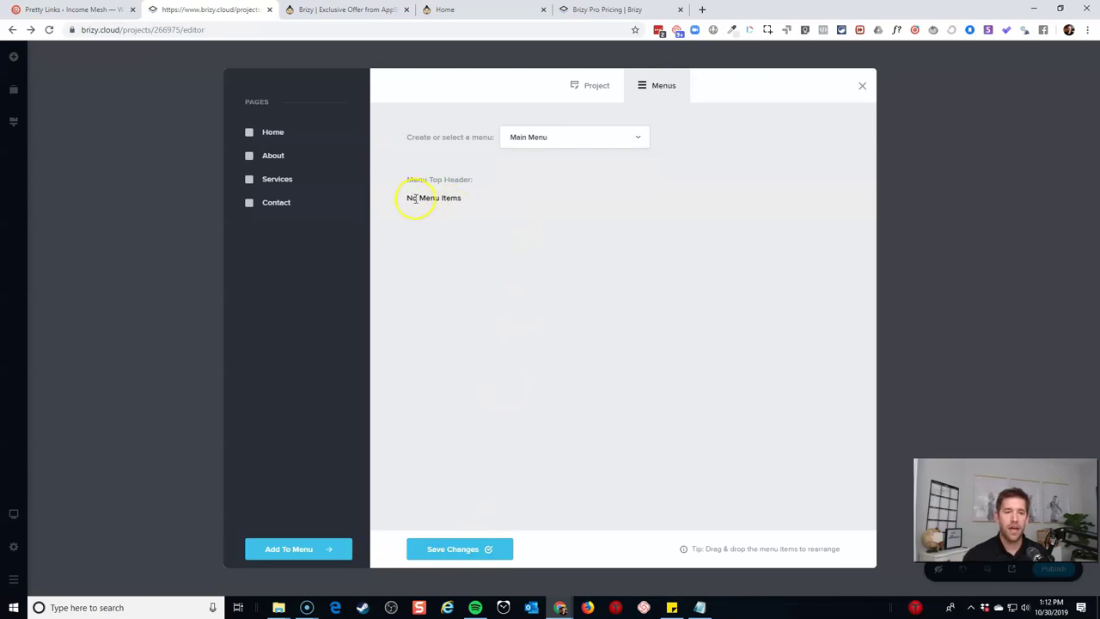
- Add the About, Services and Contact pages to Main Menu and save it
{"action": "left_click", "coordinate": [250, 155]}
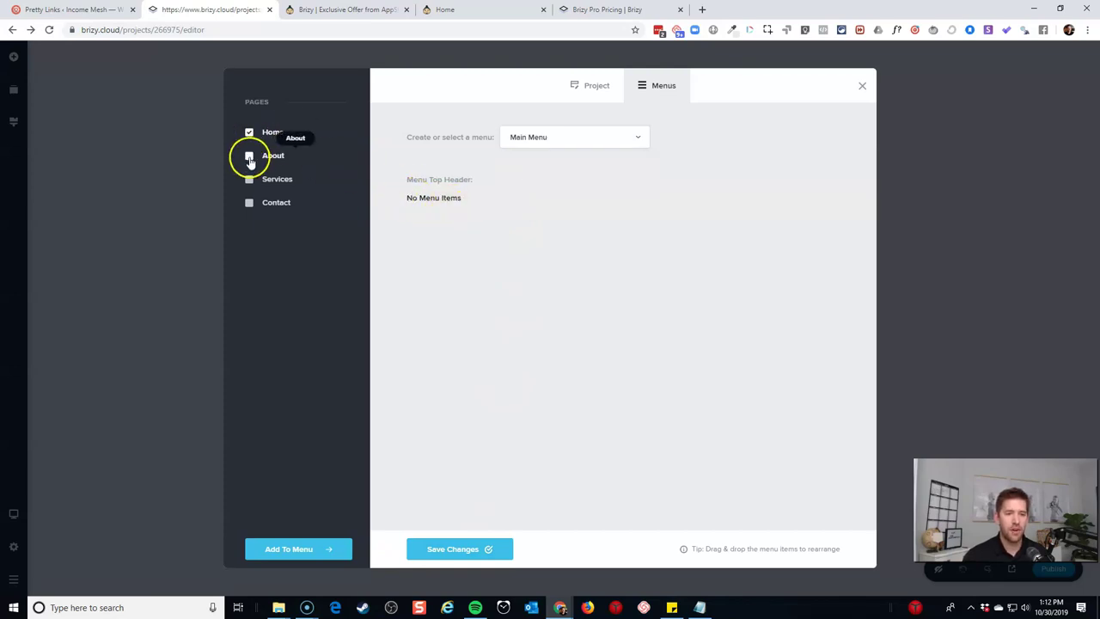
{"action": "left_click", "coordinate": [249, 178]}
{"action": "left_click", "coordinate": [250, 204]}
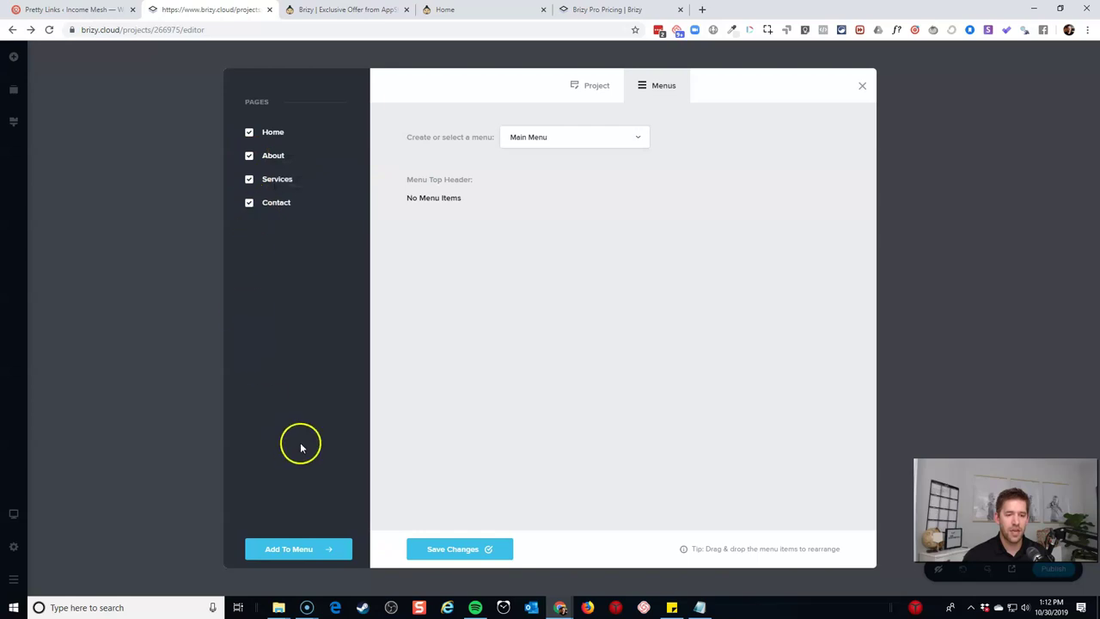
{"action": "left_click", "coordinate": [300, 550]}
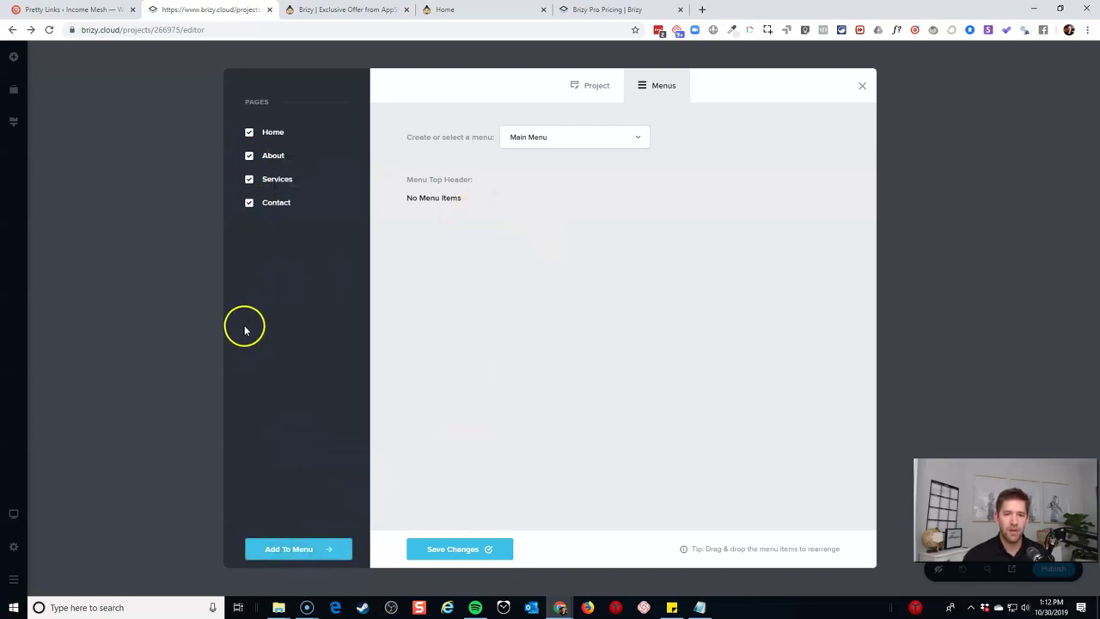
{"action": "mouse_move", "coordinate": [512, 243]}
{"action": "left_mouse_down"}
{"action": "mouse_move", "coordinate": [503, 282]}
{"action": "mouse_move", "coordinate": [507, 244]}
{"action": "left_mouse_up"}
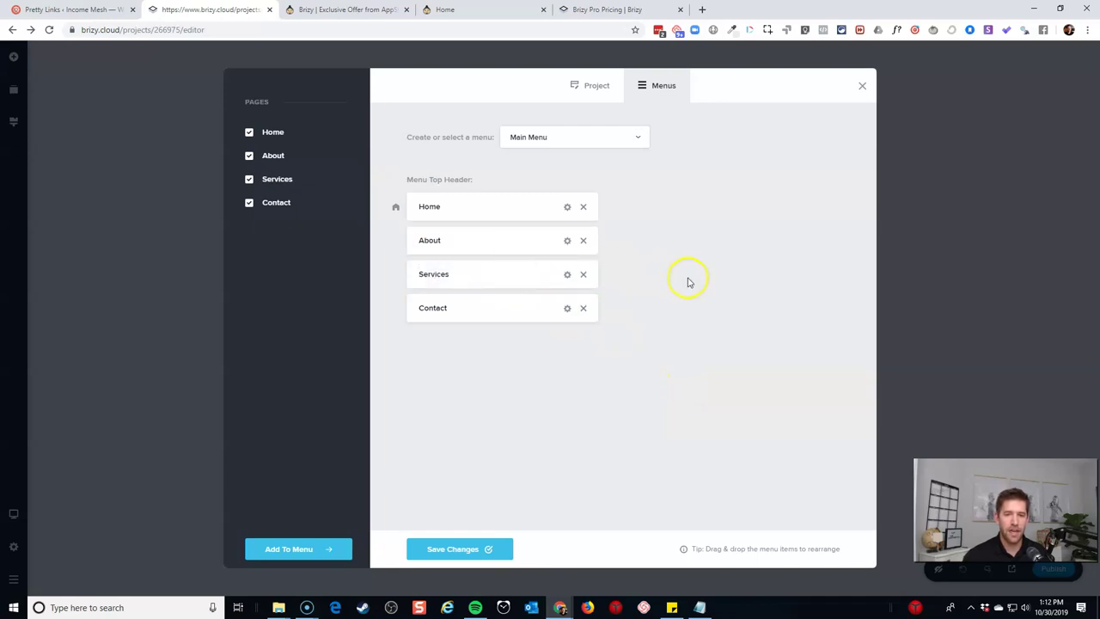
{"action": "left_click", "coordinate": [487, 551]}
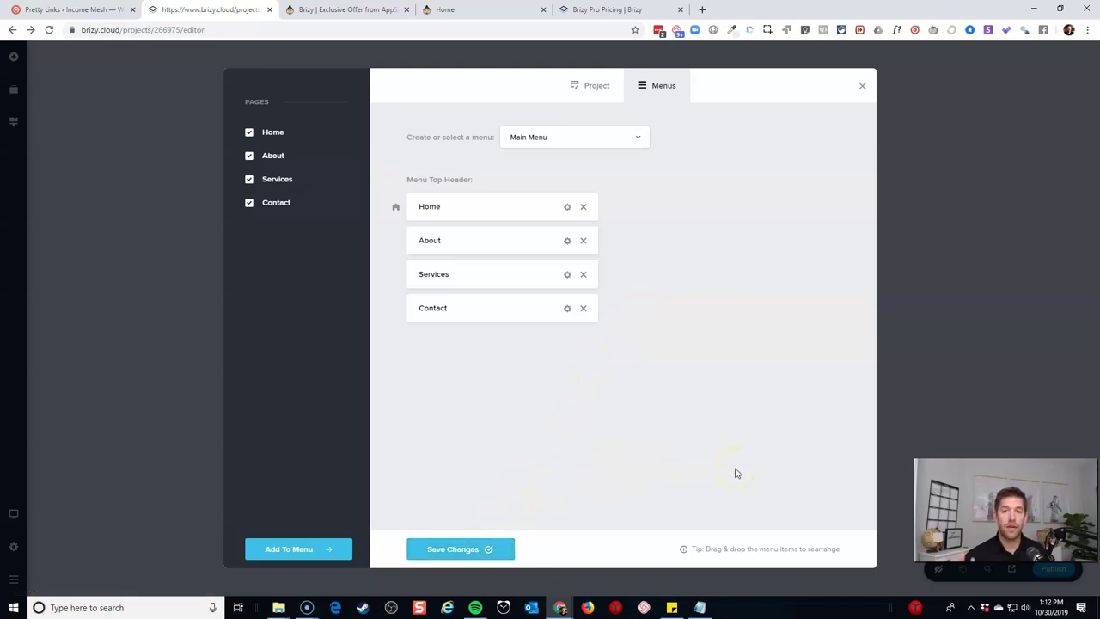
{"action": "left_click", "coordinate": [578, 89]}
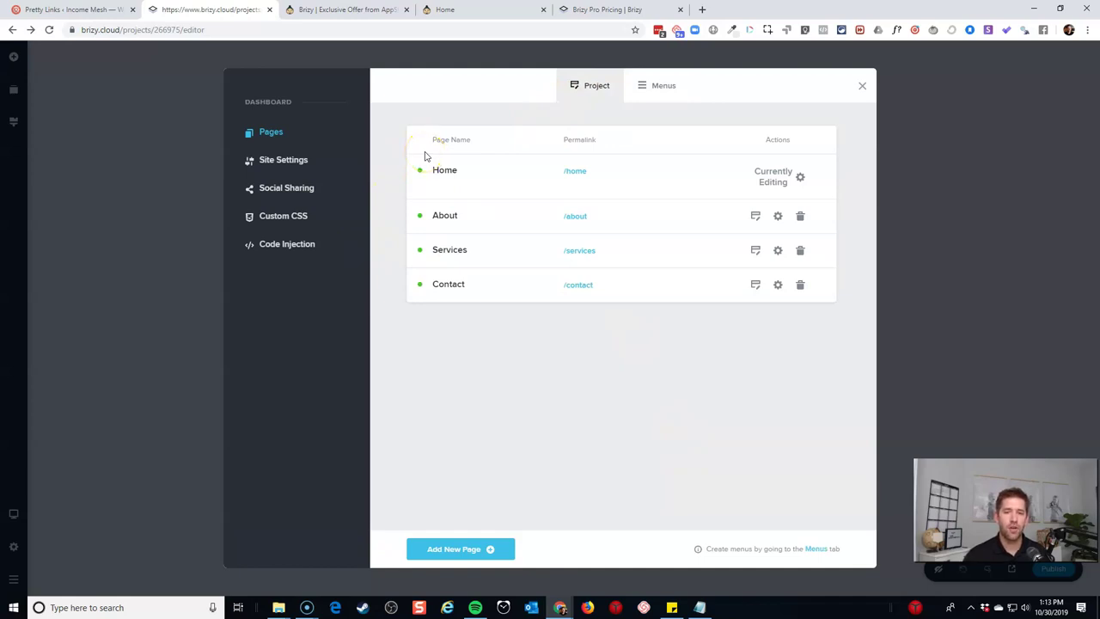
- Save the Home page settings and close the pages dashboard
{"action": "left_click", "coordinate": [800, 178]}
{"action": "left_click", "coordinate": [802, 286]}
{"action": "left_click", "coordinate": [798, 283]}
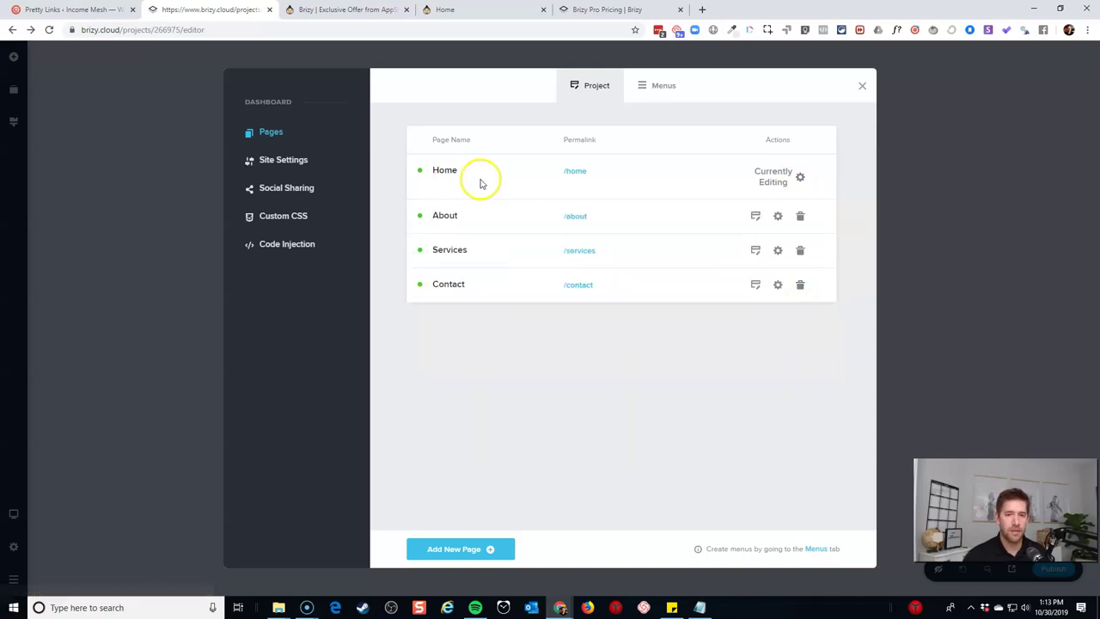
{"action": "left_click", "coordinate": [290, 136]}
{"action": "left_click", "coordinate": [863, 89]}
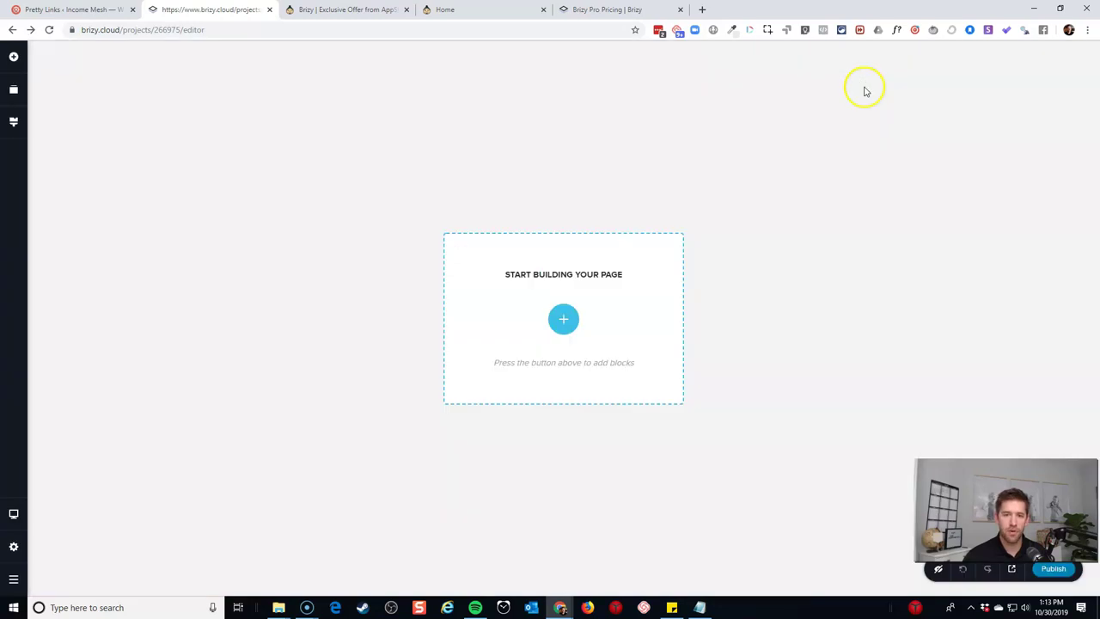
- Switch the block library to Kit #1 and browse its full-page layout templates
{"action": "left_click", "coordinate": [567, 319]}
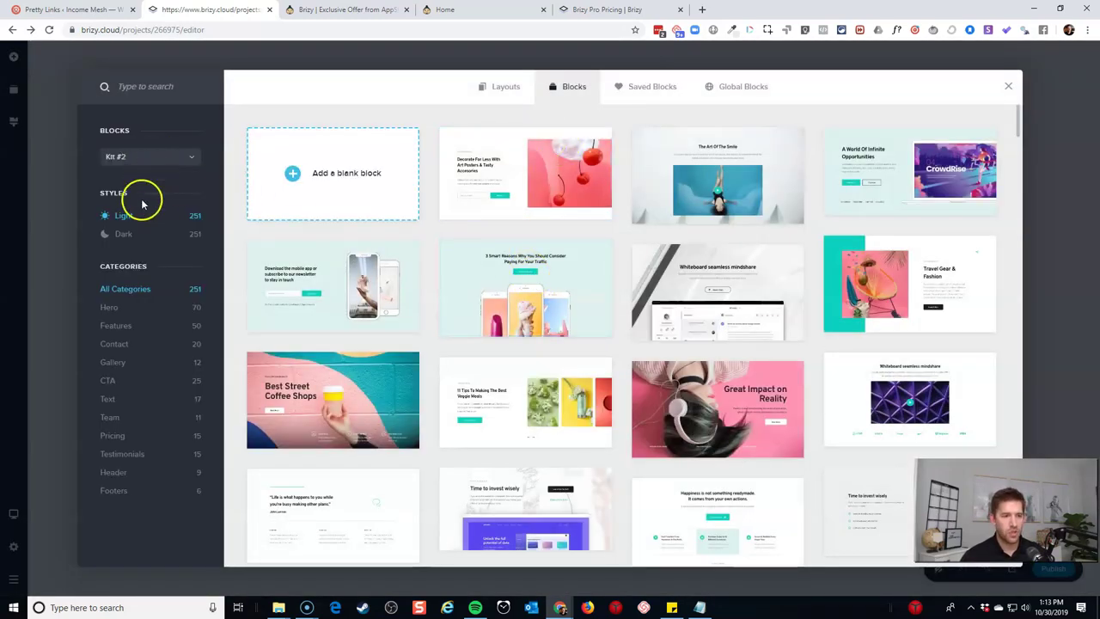
{"action": "left_click", "coordinate": [153, 160]}
{"action": "left_click", "coordinate": [141, 176]}
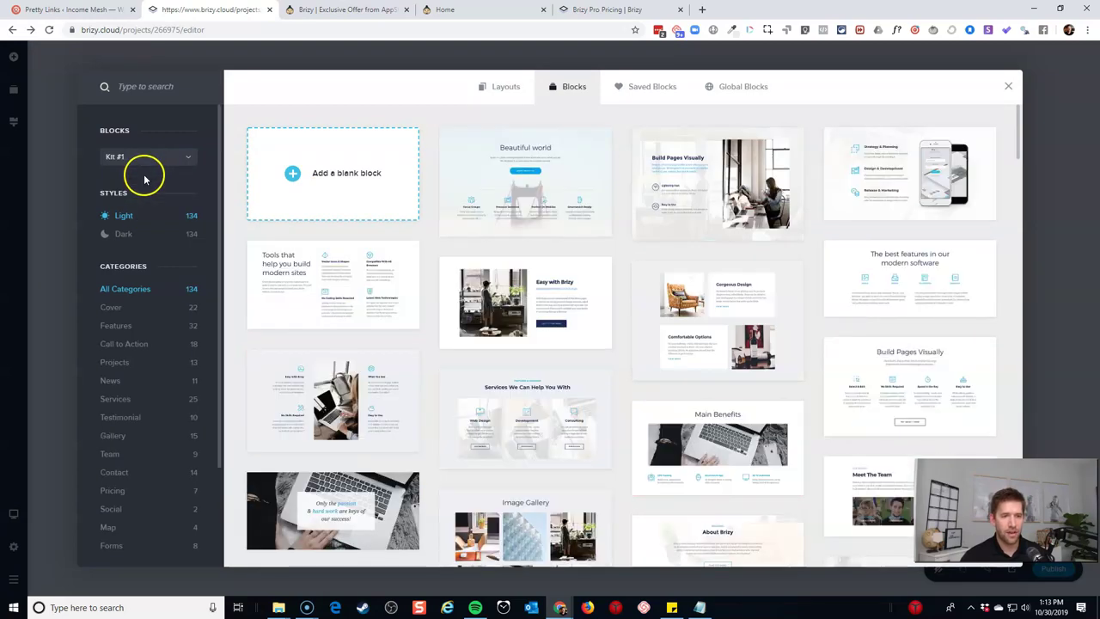
{"action": "left_click", "coordinate": [507, 87]}
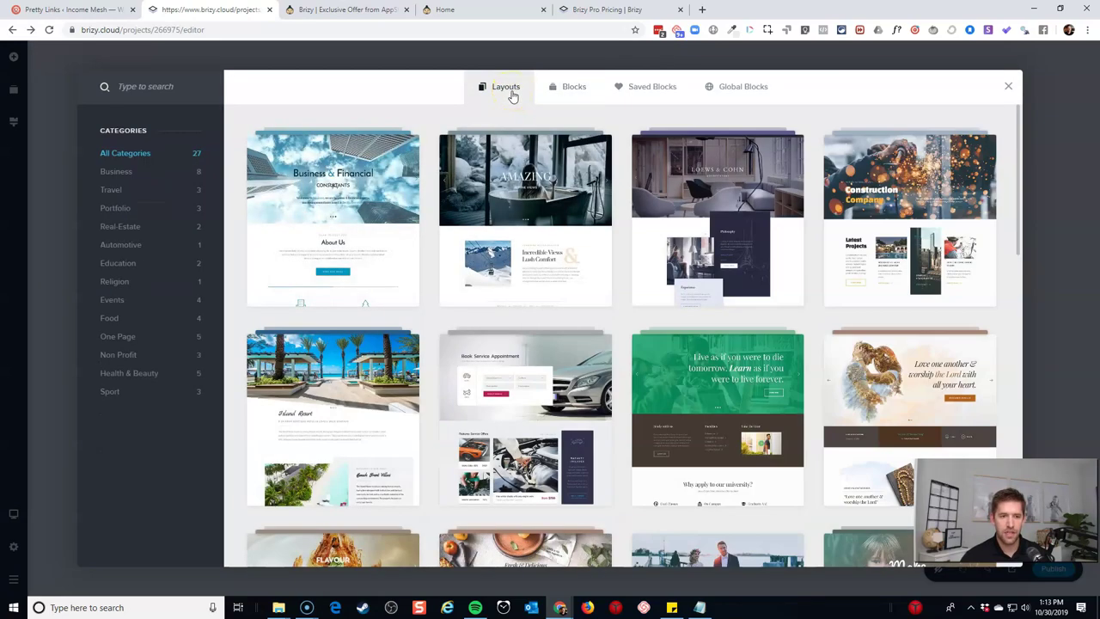
{"action": "scroll", "coordinate": [499, 357], "scroll_direction": "down", "scroll_amount": 1}
{"action": "scroll", "coordinate": [498, 356], "scroll_direction": "down", "scroll_amount": 5}
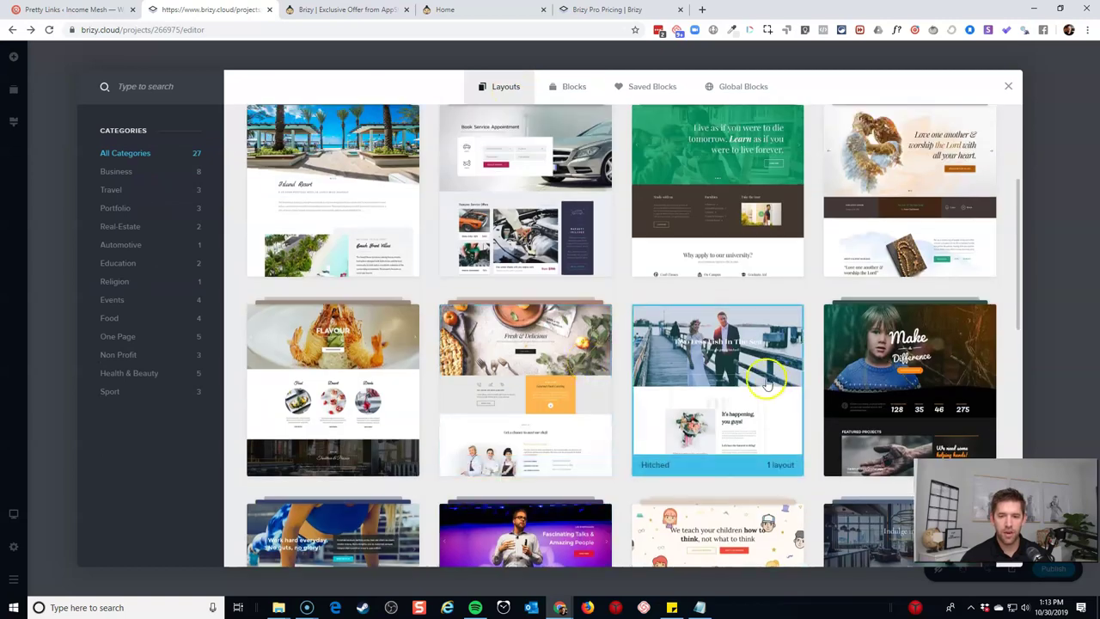
{"action": "scroll", "coordinate": [560, 376], "scroll_direction": "down", "scroll_amount": 3}
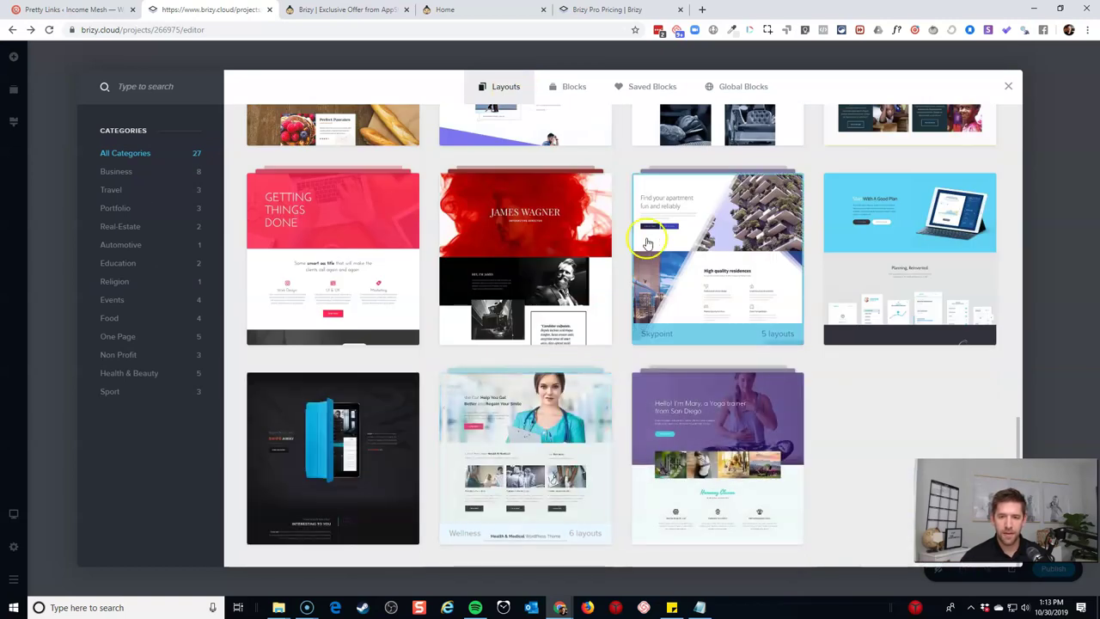
{"action": "scroll", "coordinate": [714, 327], "scroll_direction": "up", "scroll_amount": 5}
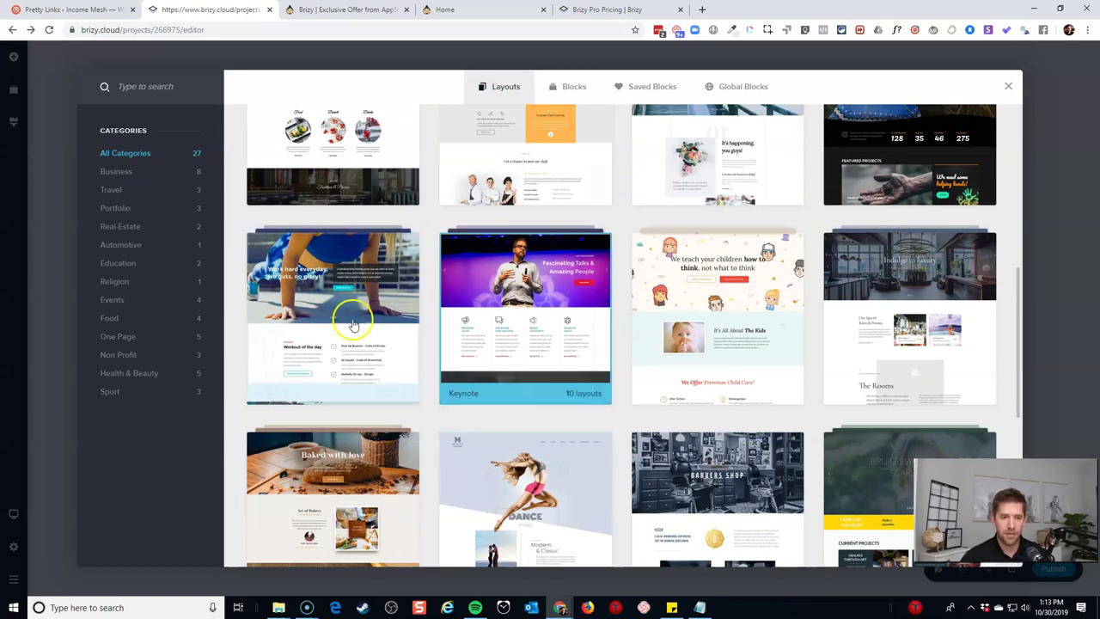
{"action": "scroll", "coordinate": [430, 310], "scroll_direction": "up", "scroll_amount": 2}
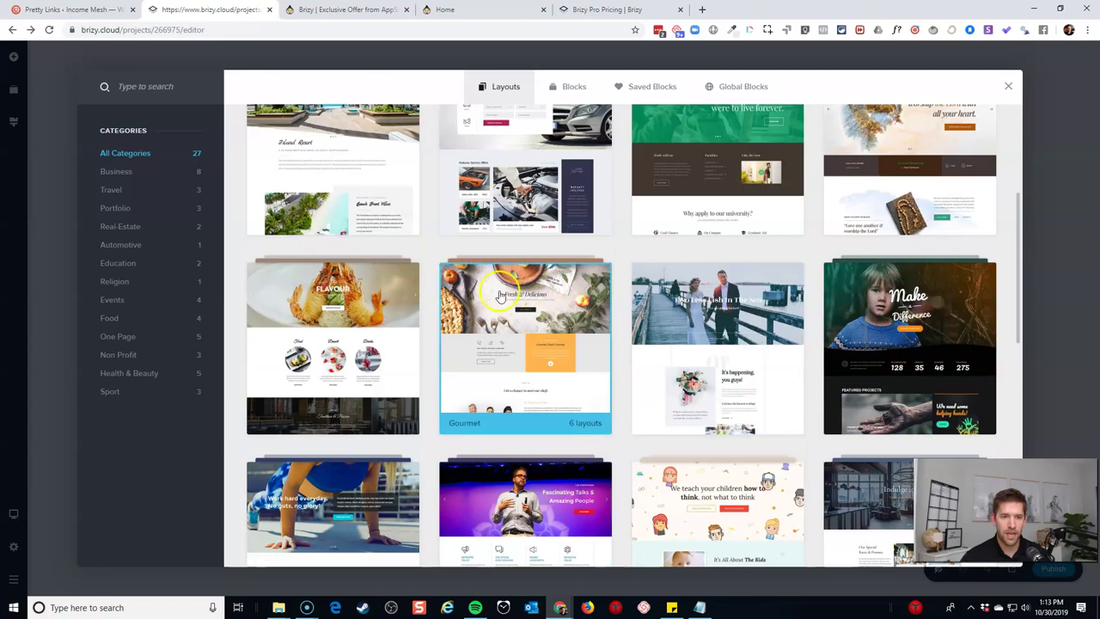
- Preview the Gourmet pack's pages, like Daily Menus and Location, then close without importing
{"action": "left_click", "coordinate": [545, 328]}
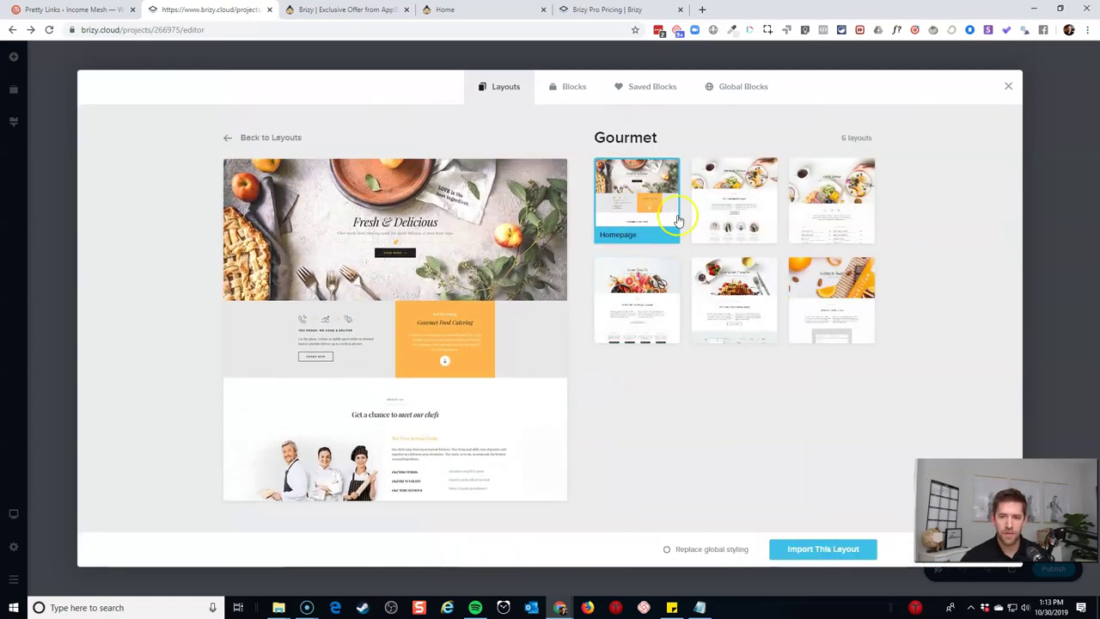
{"action": "left_click", "coordinate": [718, 211]}
{"action": "left_click", "coordinate": [828, 209]}
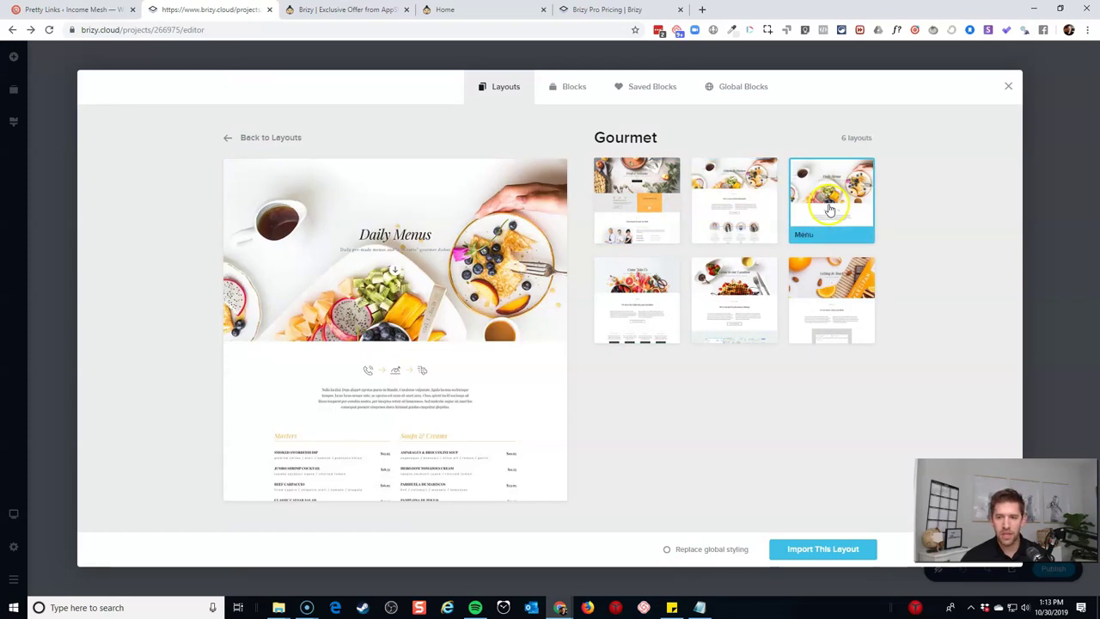
{"action": "left_click", "coordinate": [653, 292]}
{"action": "left_click", "coordinate": [735, 301]}
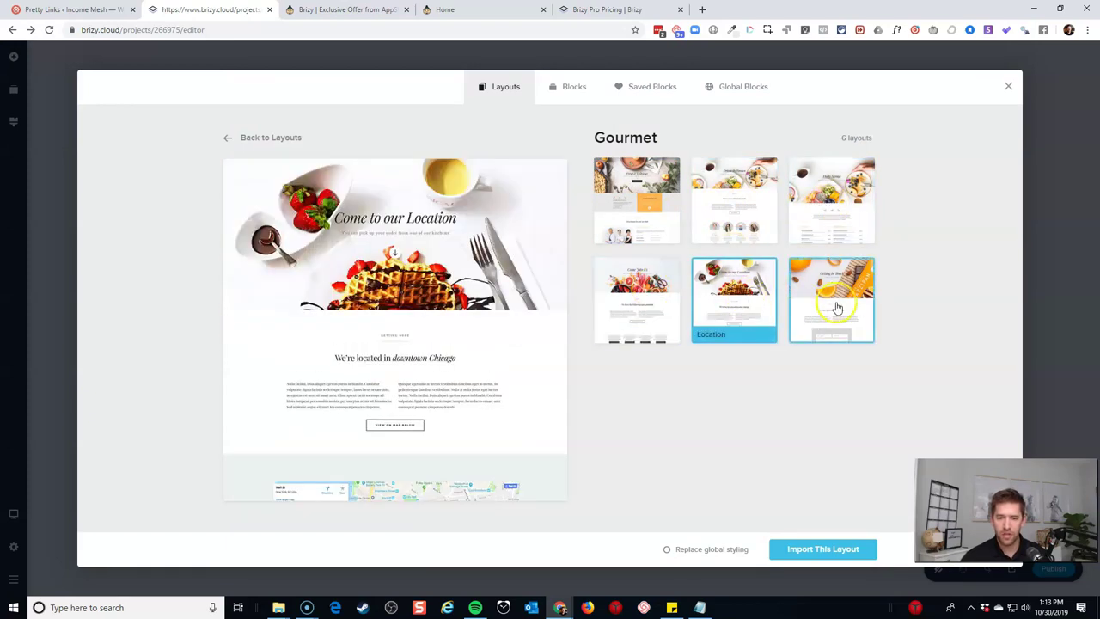
{"action": "left_click", "coordinate": [834, 306]}
{"action": "scroll", "coordinate": [353, 313], "scroll_direction": "down", "scroll_amount": 5}
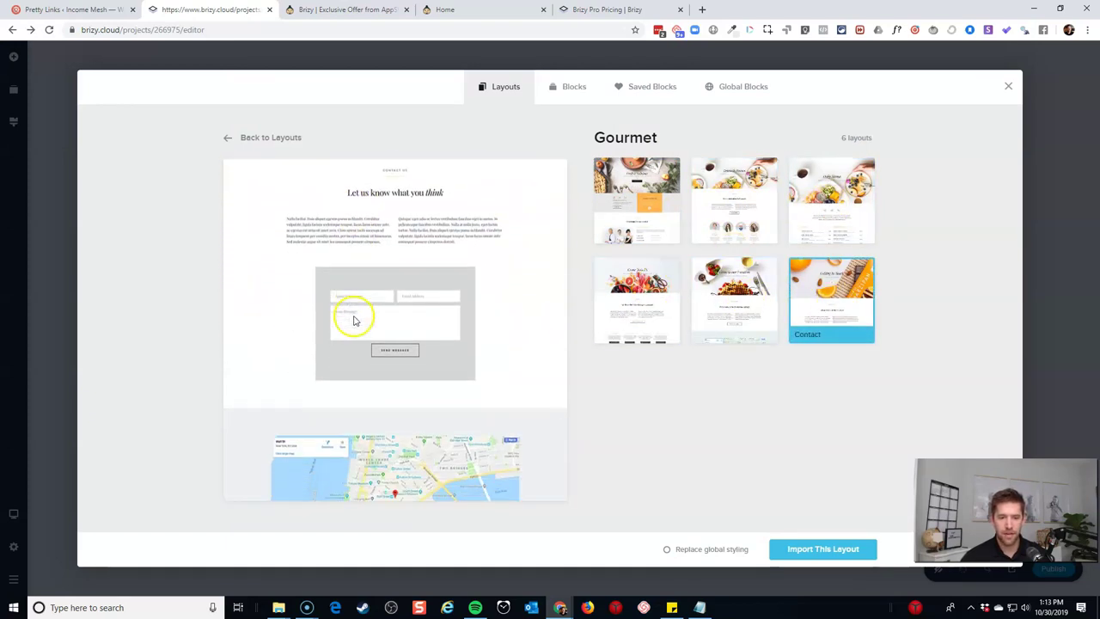
{"action": "scroll", "coordinate": [545, 387], "scroll_direction": "down", "scroll_amount": 2}
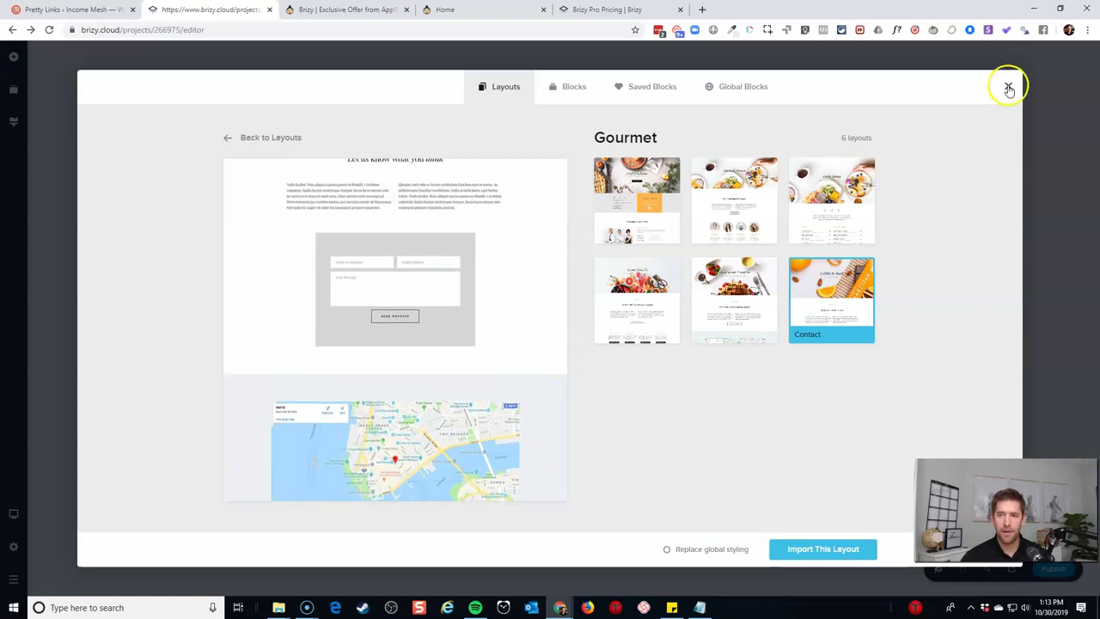
{"action": "left_click", "coordinate": [1009, 89]}
{"action": "left_click", "coordinate": [563, 317]}
- Insert the first Kit #2 Header block, with the Company logo, at the page top
{"action": "left_click", "coordinate": [125, 155]}
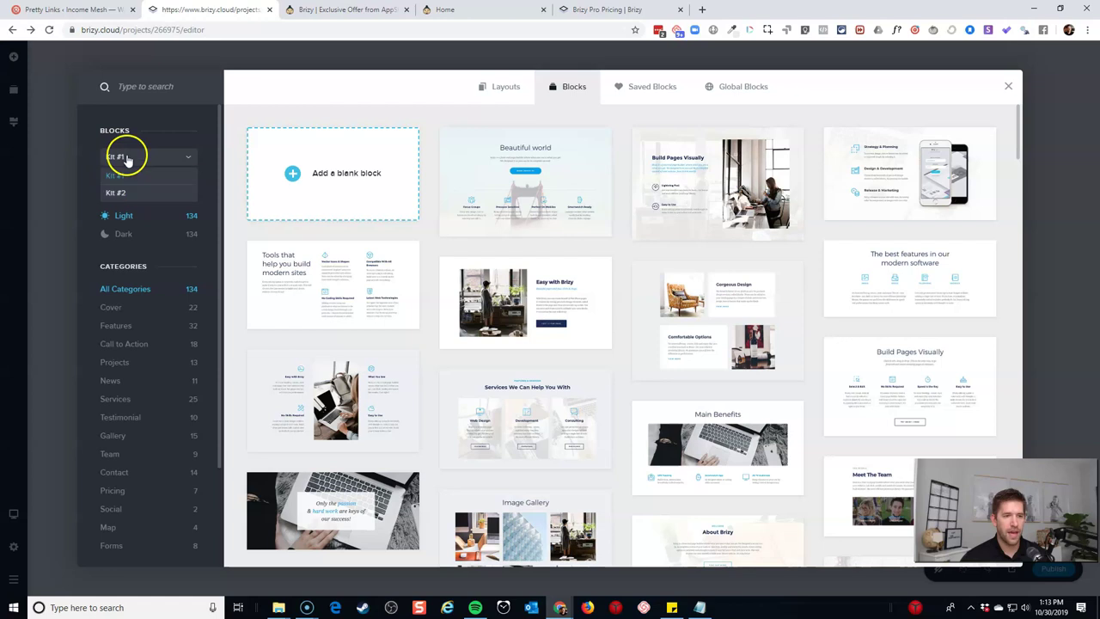
{"action": "left_click", "coordinate": [123, 186]}
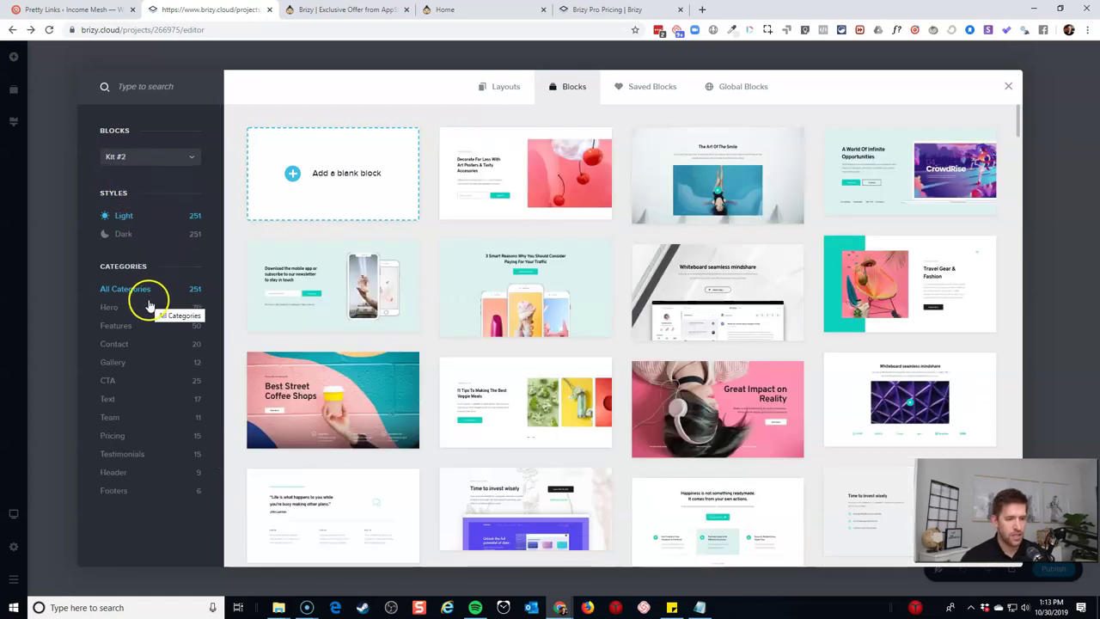
{"action": "left_click", "coordinate": [125, 472]}
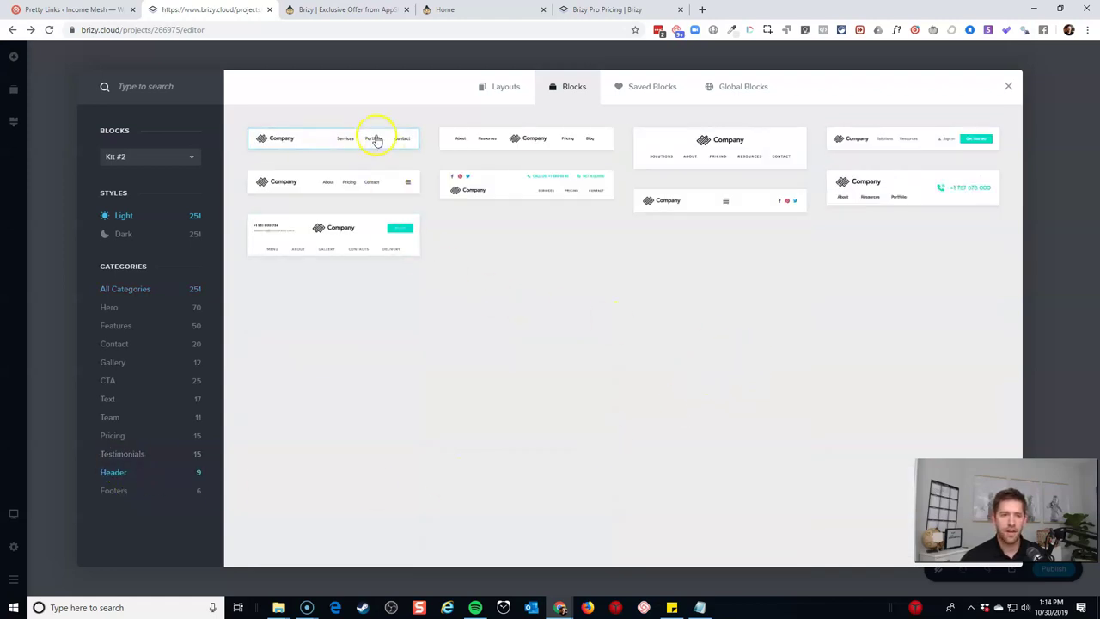
{"action": "left_click", "coordinate": [349, 148]}
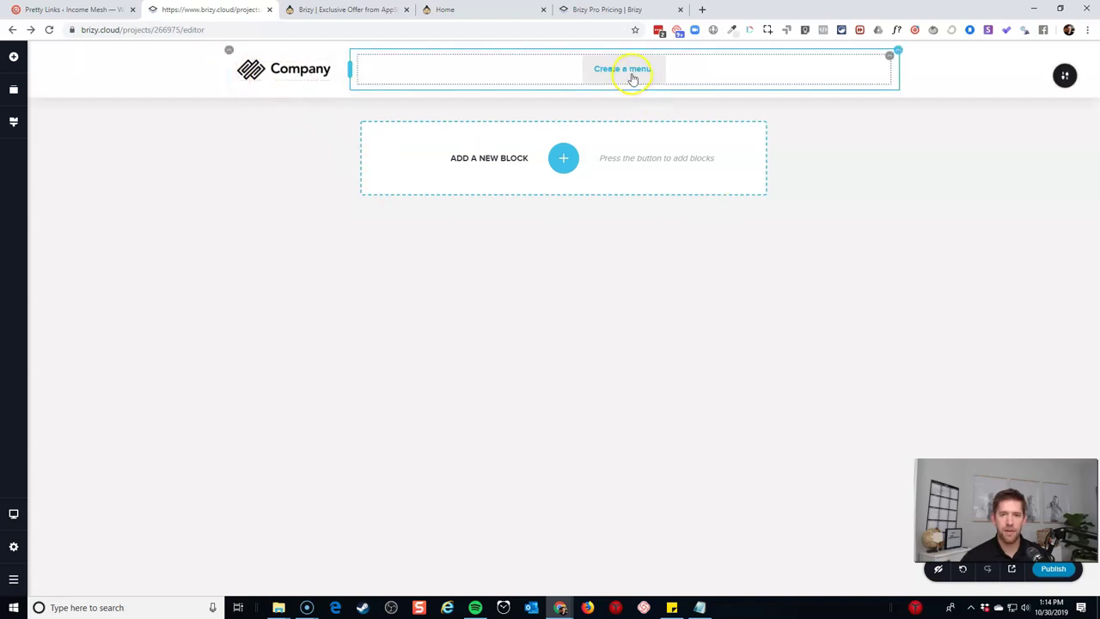
- Inspect the header menu element's menu settings, leaving it empty
{"action": "left_click", "coordinate": [885, 60]}
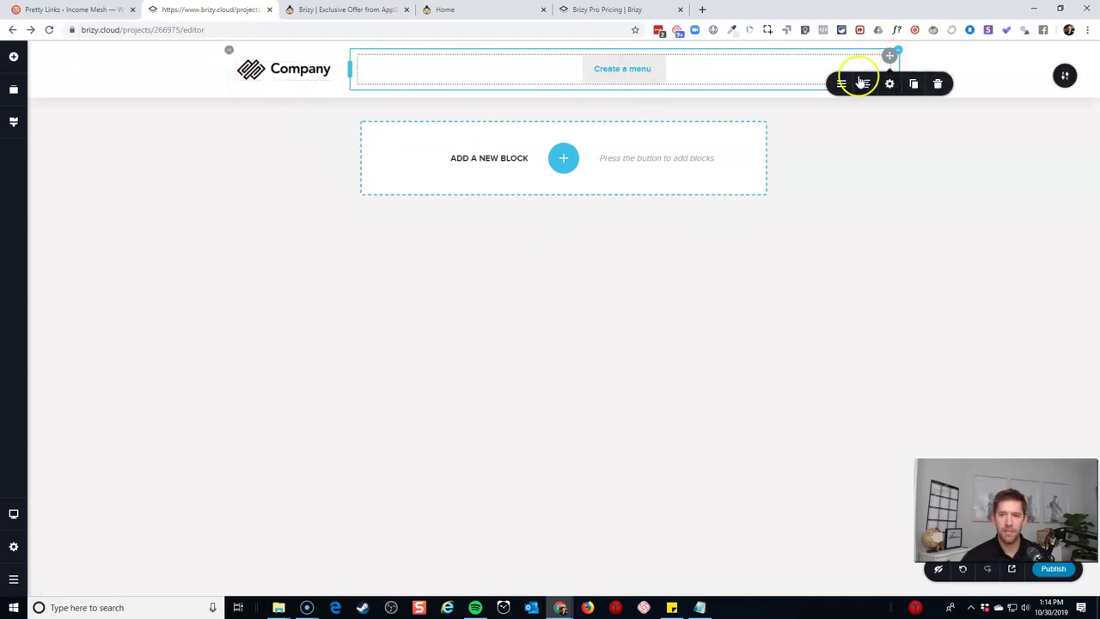
{"action": "left_click", "coordinate": [843, 84]}
{"action": "left_click", "coordinate": [871, 124]}
{"action": "left_click", "coordinate": [860, 161]}
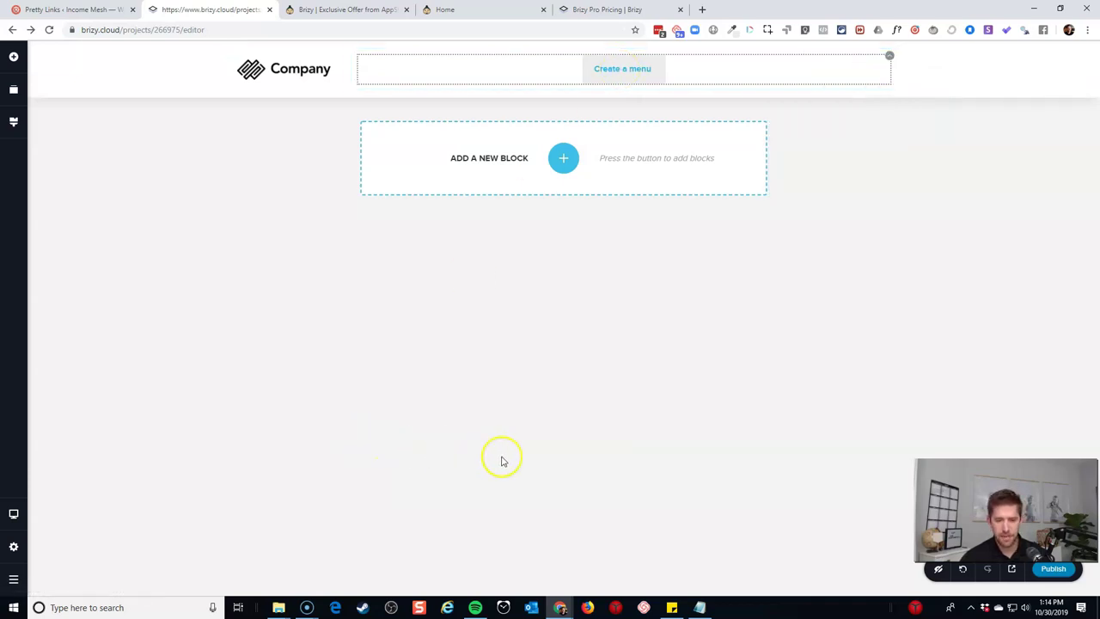
- Cancel the reload, publish the page, and right-align the Home, About, Services, Contact header menu
{"action": "left_click", "coordinate": [50, 29]}
{"action": "left_click", "coordinate": [646, 93]}
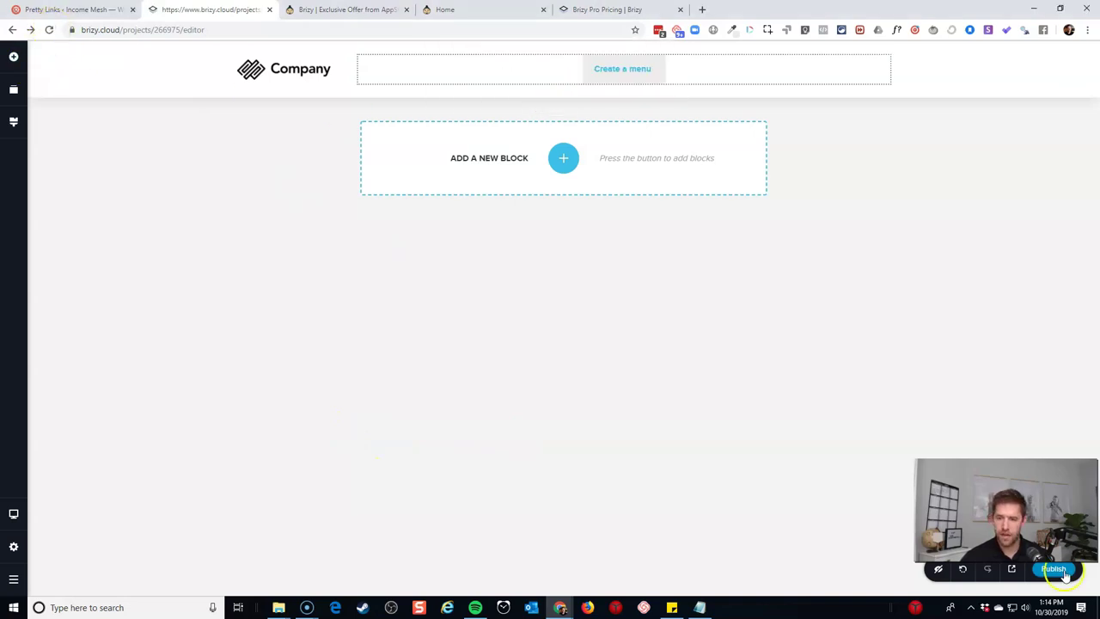
{"action": "left_click", "coordinate": [1064, 574]}
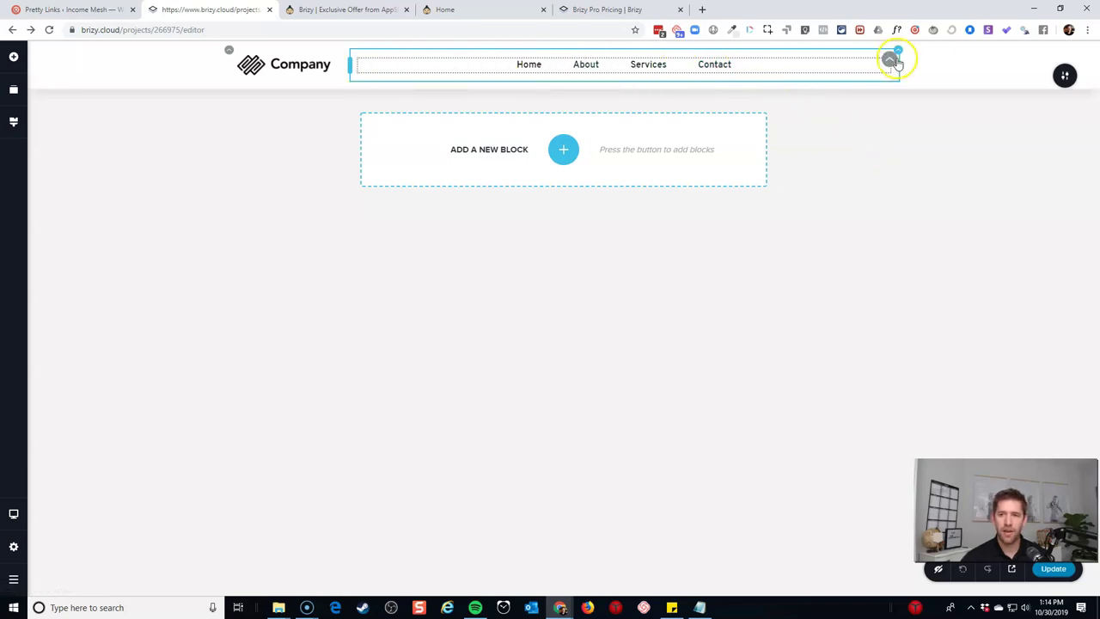
{"action": "left_click", "coordinate": [890, 58]}
{"action": "left_click", "coordinate": [865, 88]}
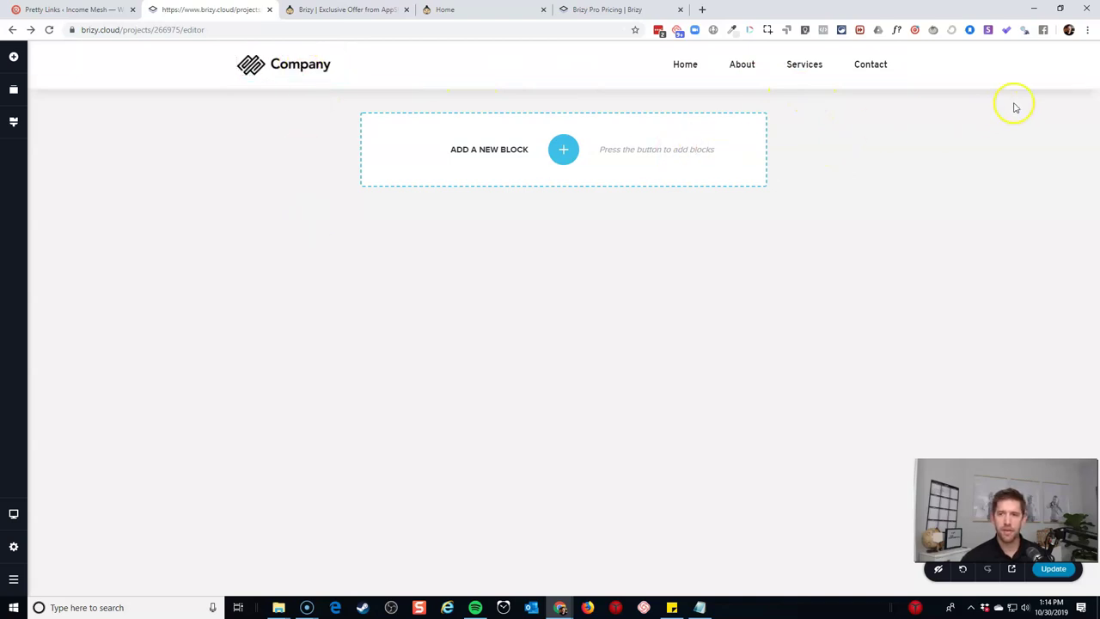
- Review the header's settings, then browse the Hero blocks in the block library
{"action": "left_click", "coordinate": [1063, 76]}
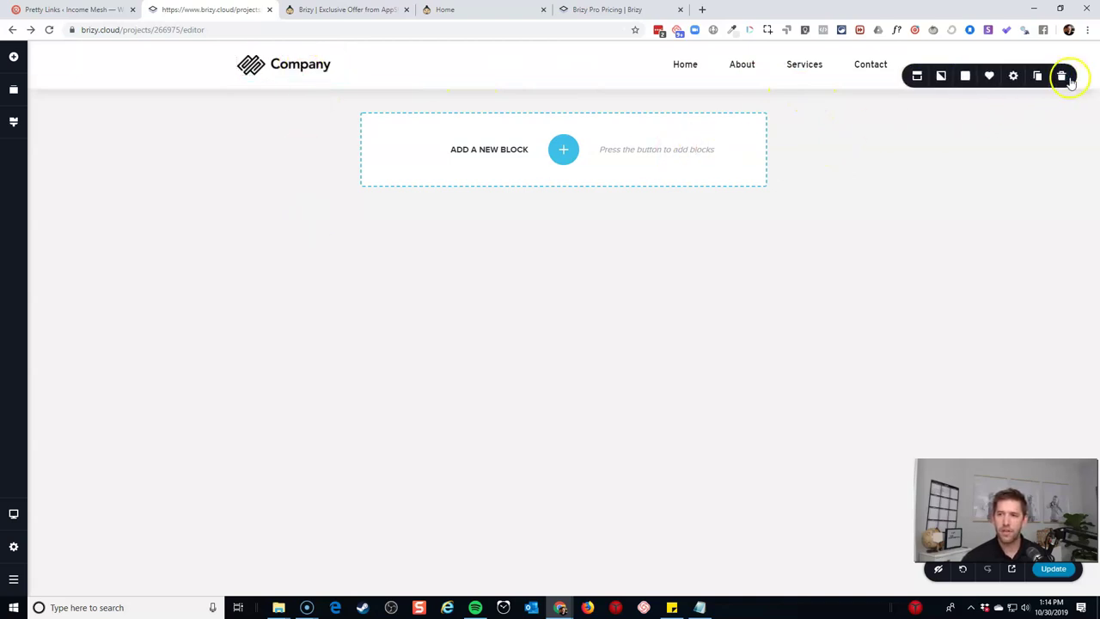
{"action": "left_click", "coordinate": [916, 77]}
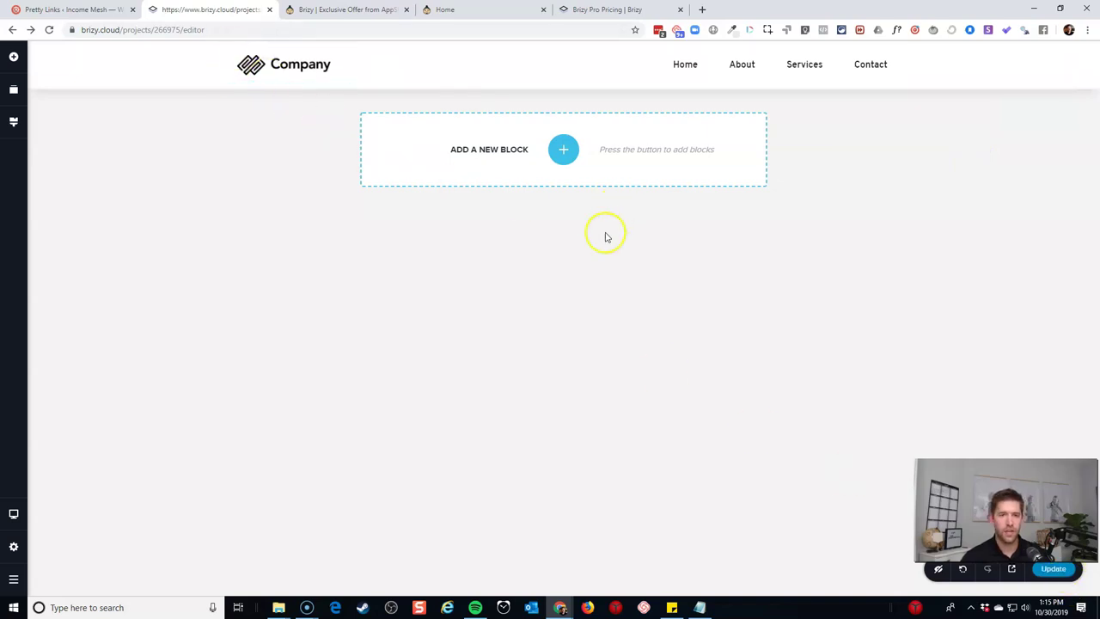
{"action": "left_click", "coordinate": [563, 150]}
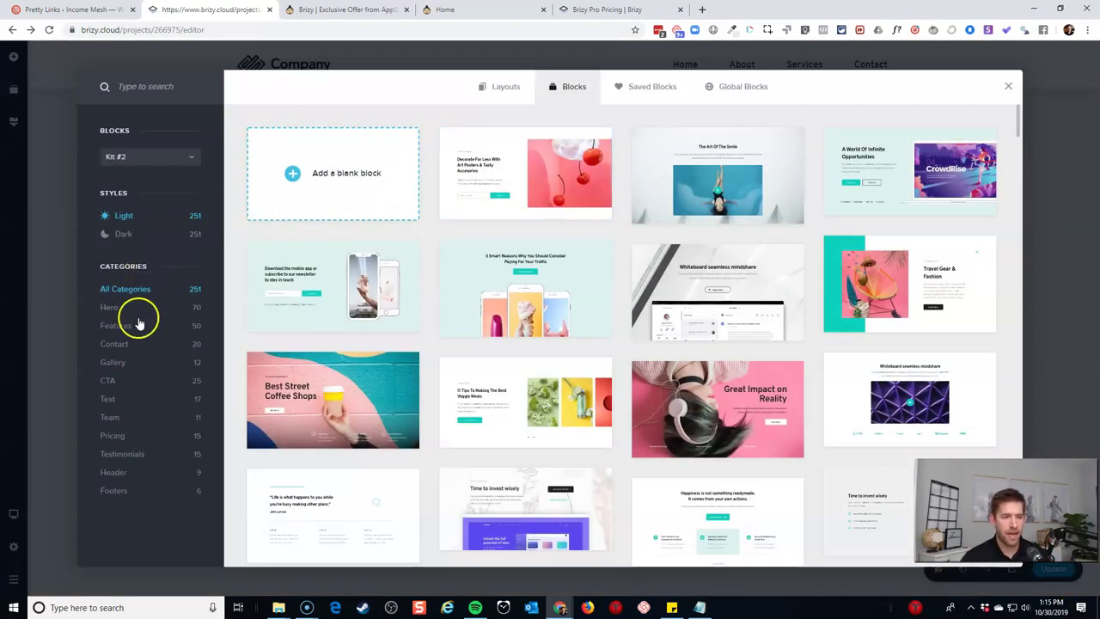
{"action": "left_click", "coordinate": [129, 306]}
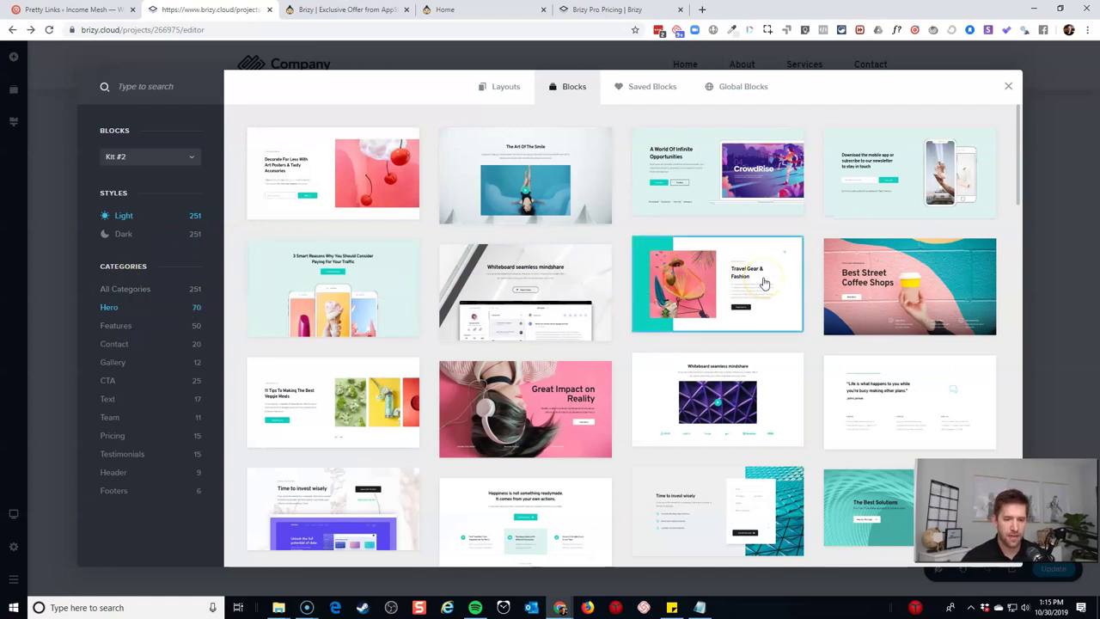
- Insert the Best Headphones hero block and switch the site style to Magazine's pink palette
{"action": "scroll", "coordinate": [764, 284], "scroll_direction": "down", "scroll_amount": 10}
{"action": "left_click", "coordinate": [307, 416]}
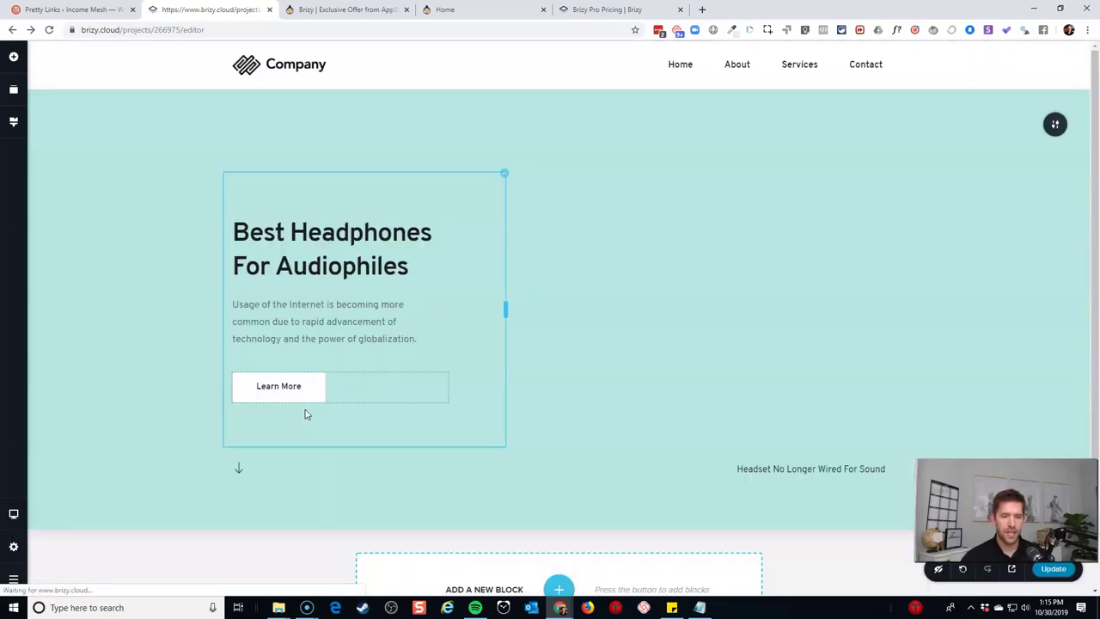
{"action": "left_click", "coordinate": [14, 123]}
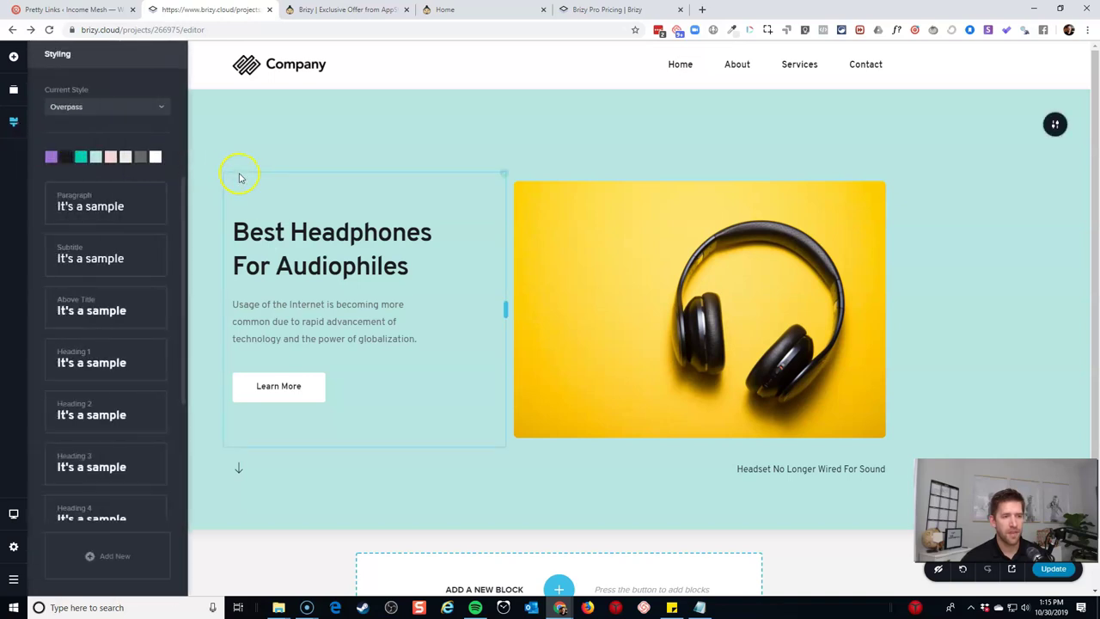
{"action": "left_click", "coordinate": [63, 105]}
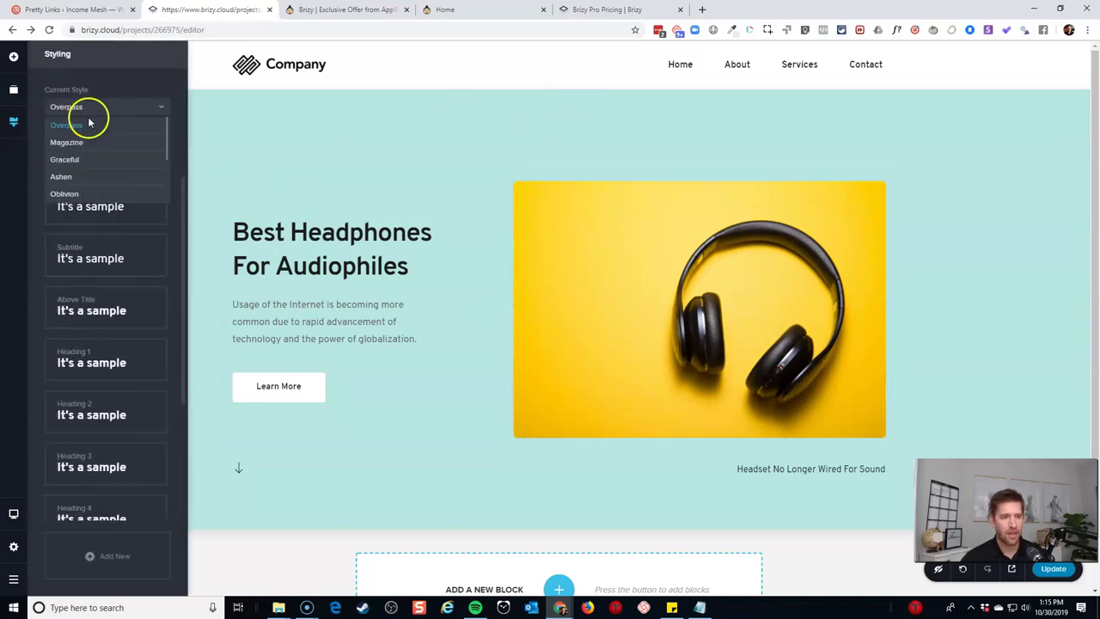
{"action": "left_click", "coordinate": [78, 140]}
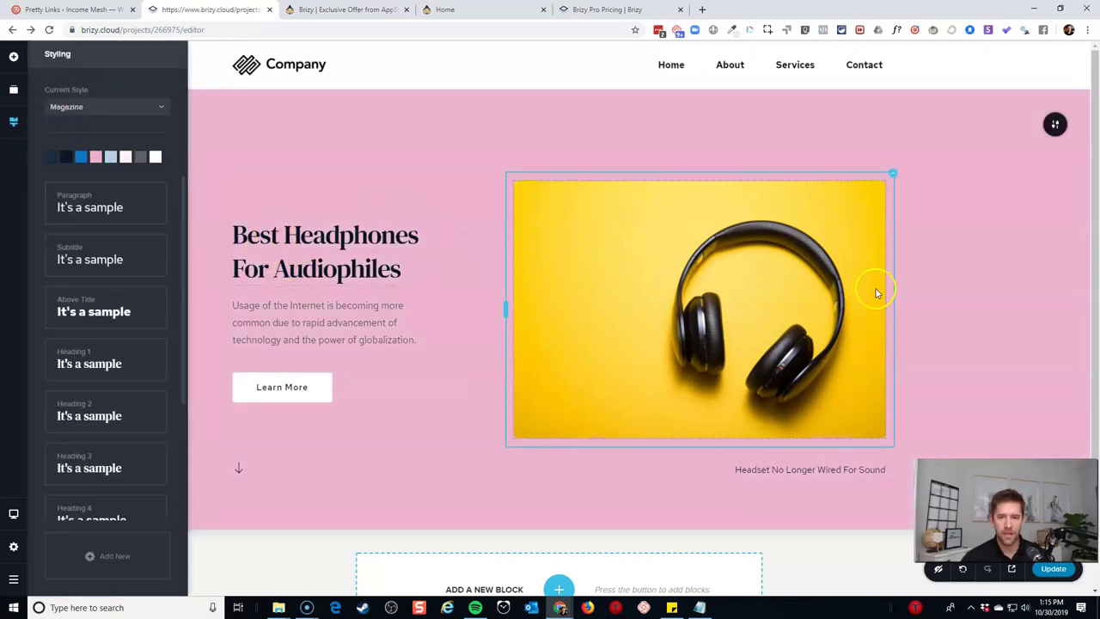
{"action": "left_click", "coordinate": [937, 252]}
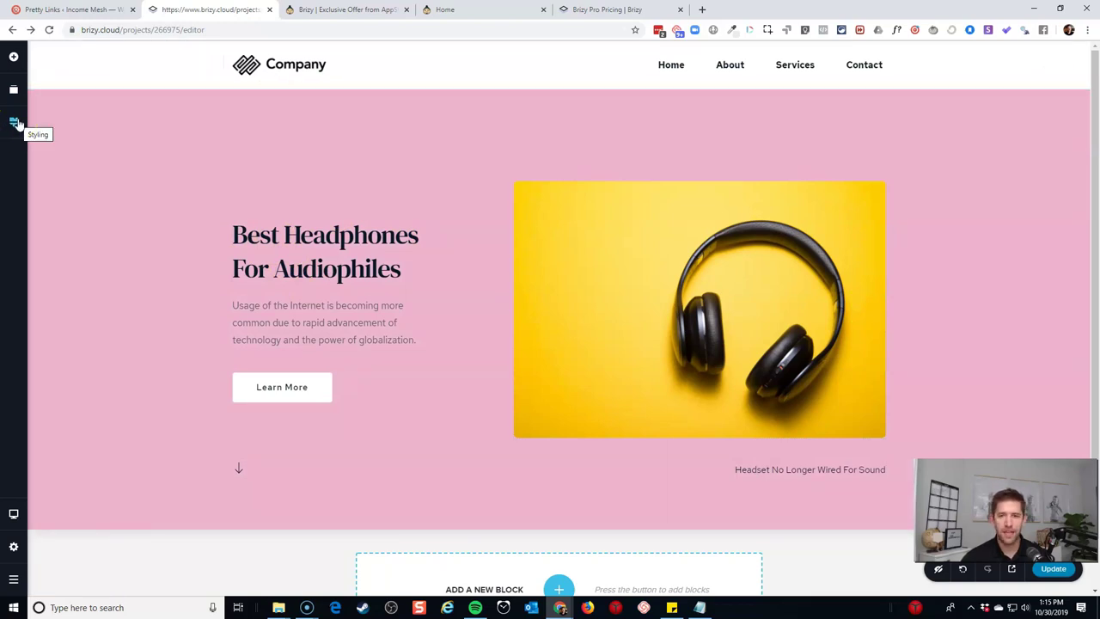
{"action": "scroll", "coordinate": [430, 275], "scroll_direction": "down", "scroll_amount": 1}
- Add a three-column Features block and the Last workshop stuff gallery block
{"action": "left_click", "coordinate": [560, 532]}
{"action": "left_click", "coordinate": [119, 325]}
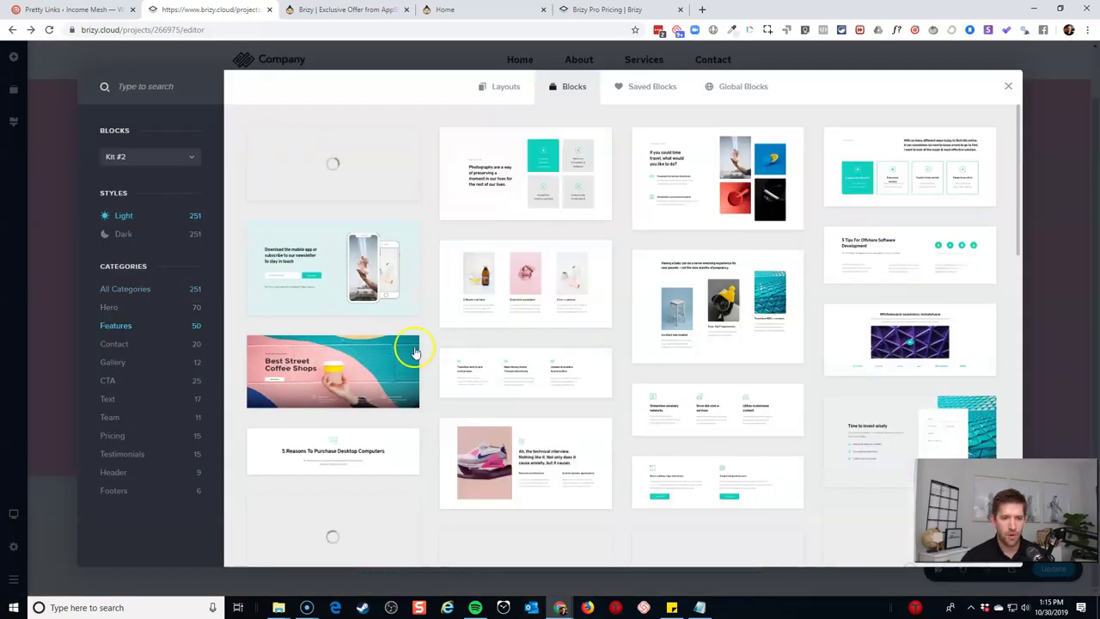
{"action": "left_click", "coordinate": [549, 299]}
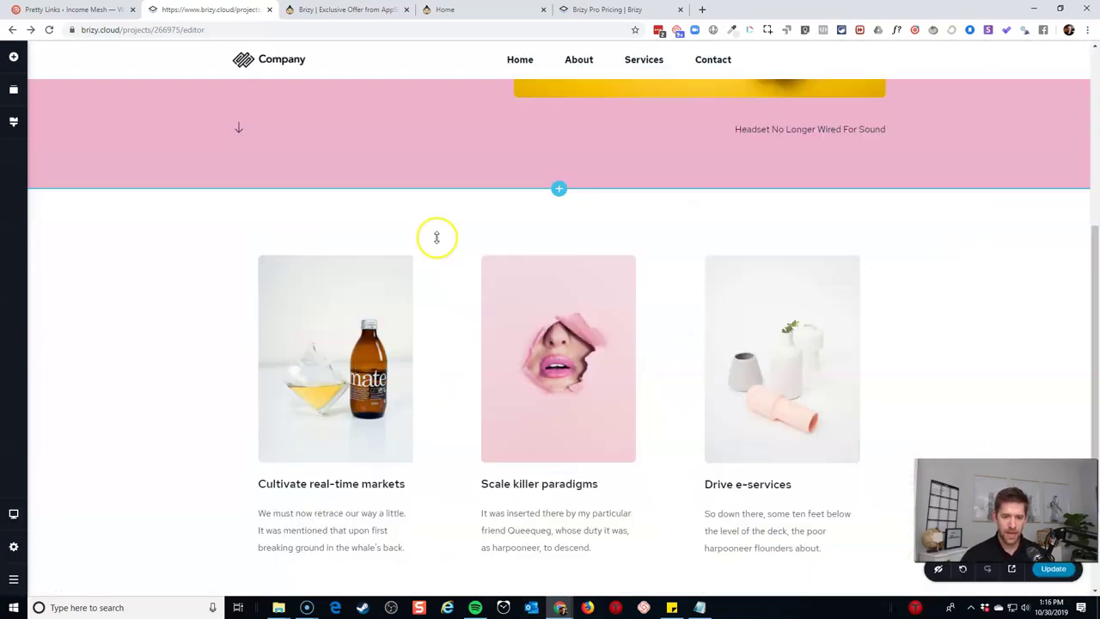
{"action": "left_click", "coordinate": [559, 535]}
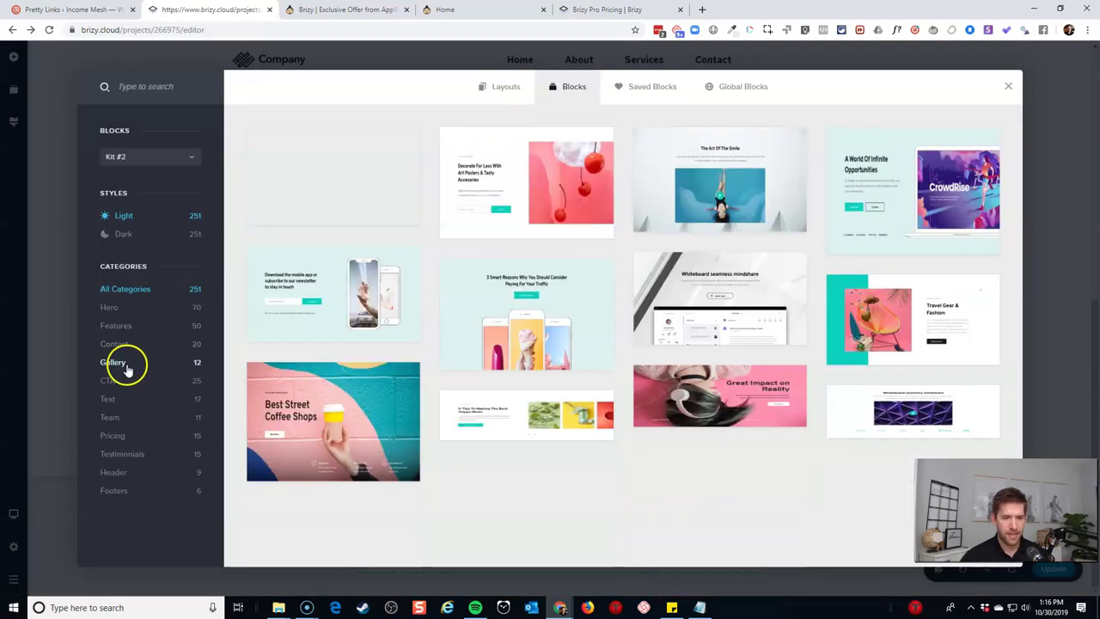
{"action": "left_click", "coordinate": [126, 367]}
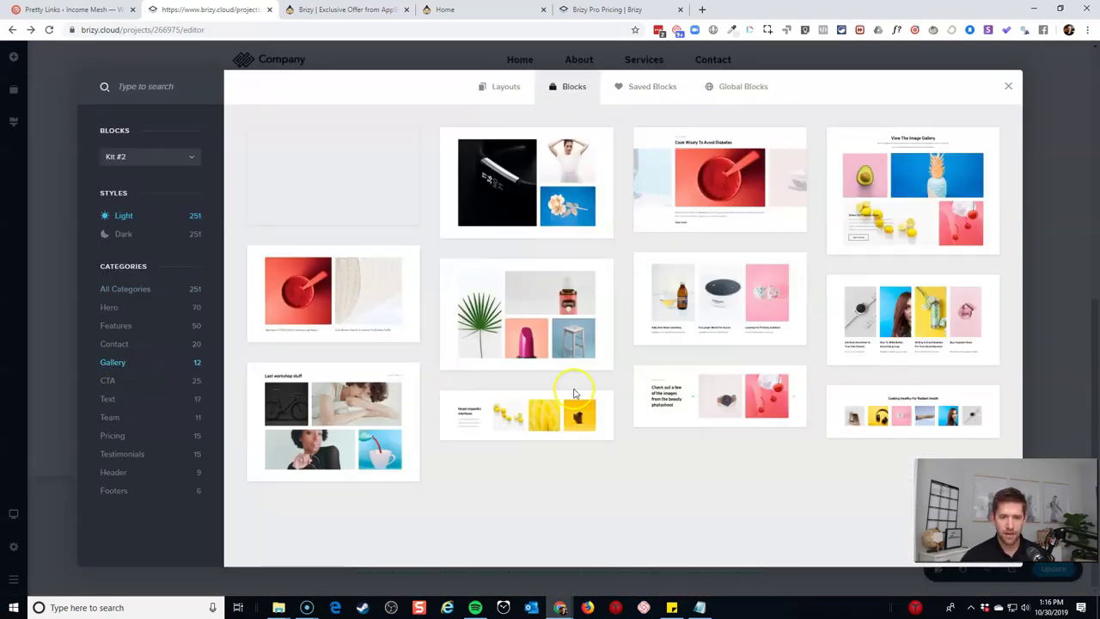
{"action": "left_click", "coordinate": [764, 414]}
- Add the dark Meet our team block and a light feature comparison pricing table
{"action": "left_click", "coordinate": [561, 537]}
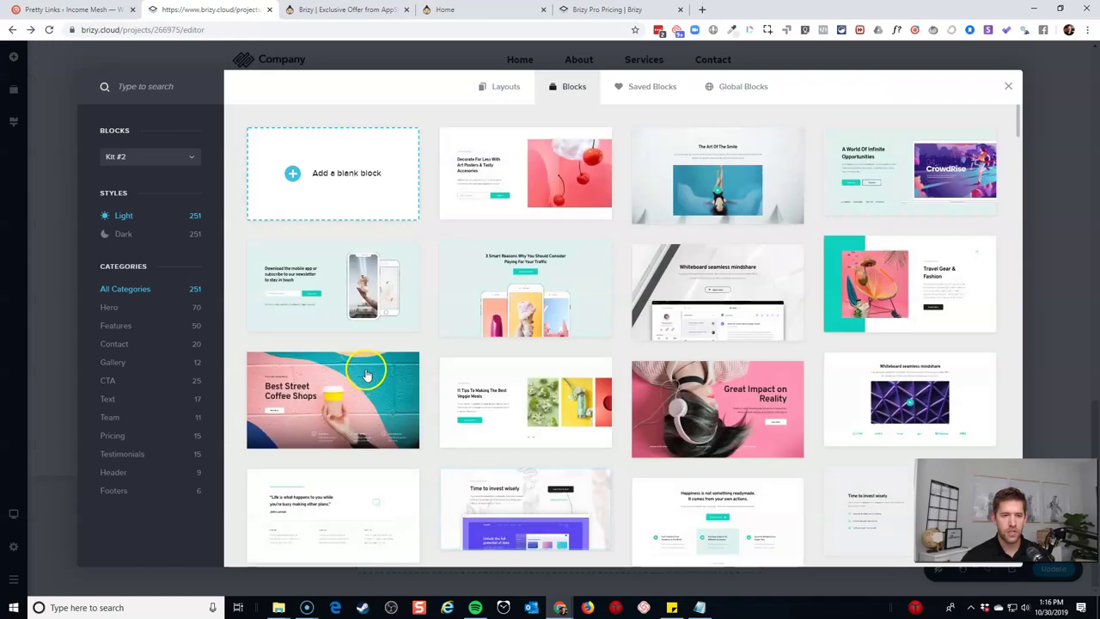
{"action": "left_click", "coordinate": [117, 418]}
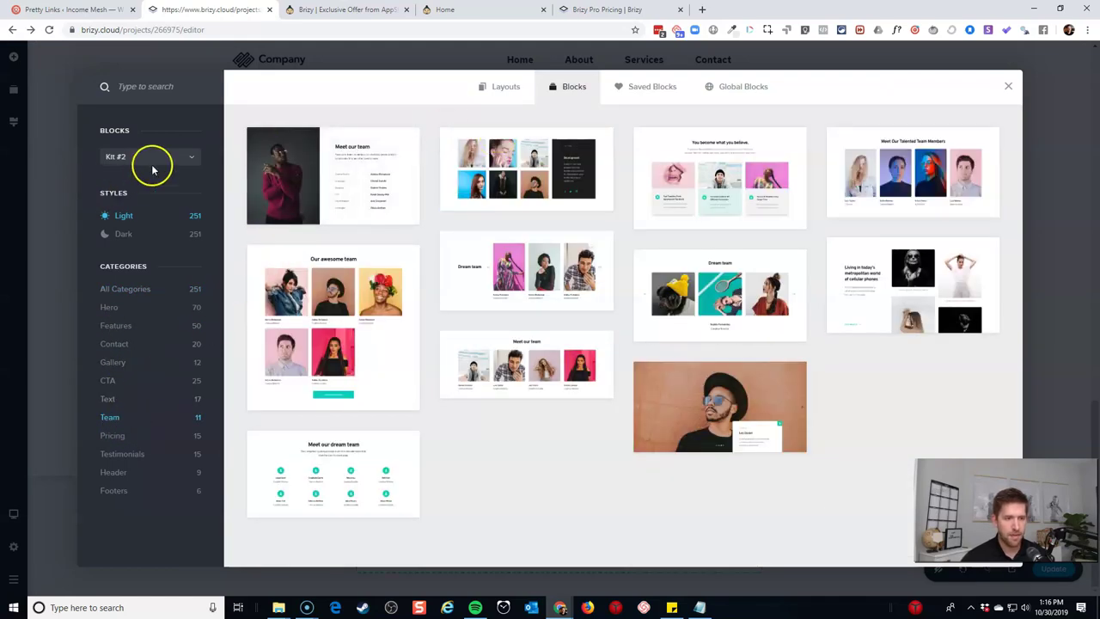
{"action": "left_click", "coordinate": [123, 235]}
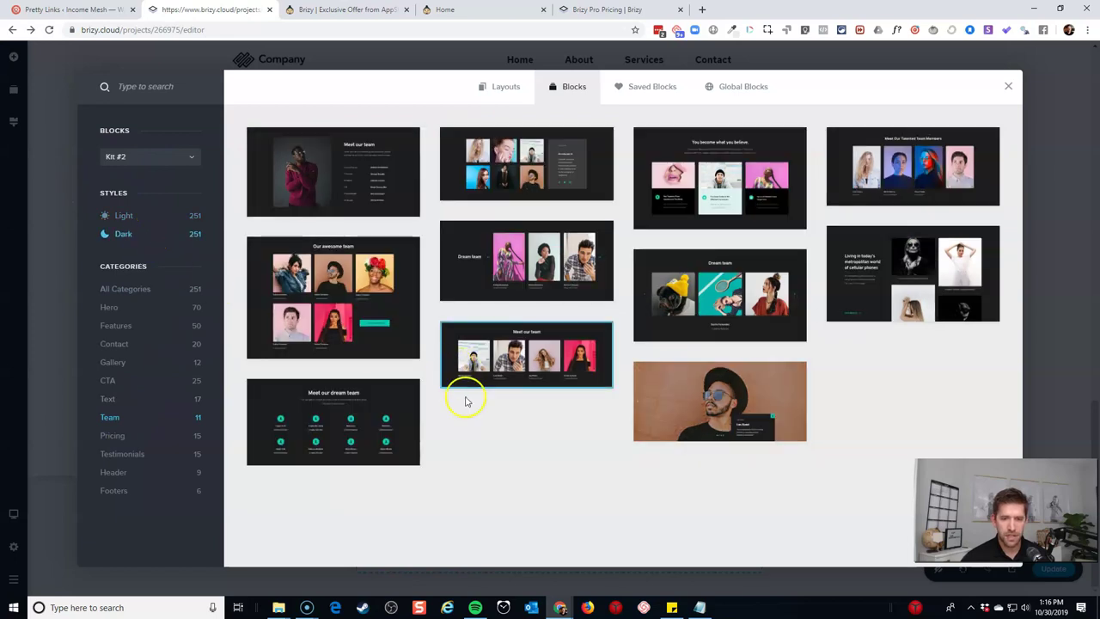
{"action": "left_click", "coordinate": [516, 360]}
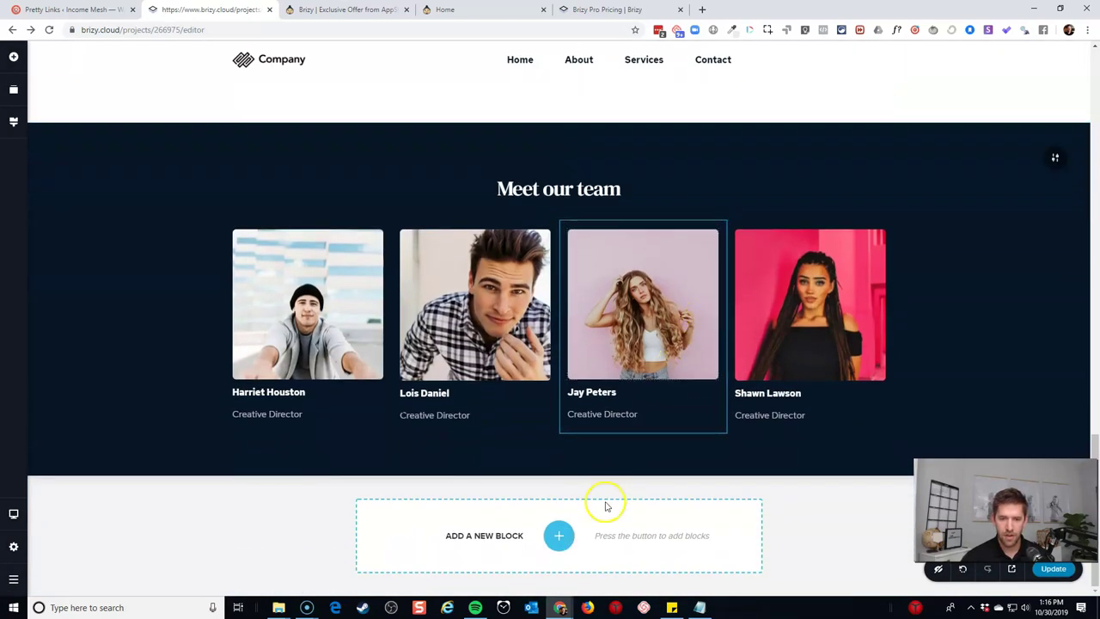
{"action": "left_click", "coordinate": [558, 533]}
{"action": "left_click", "coordinate": [146, 436]}
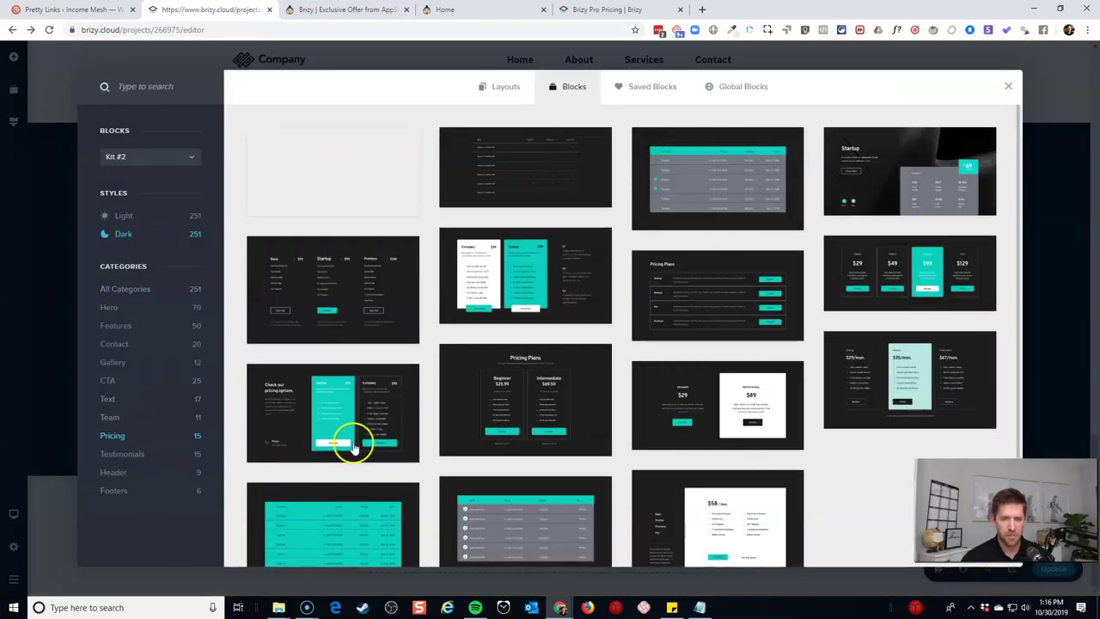
{"action": "left_click", "coordinate": [126, 215]}
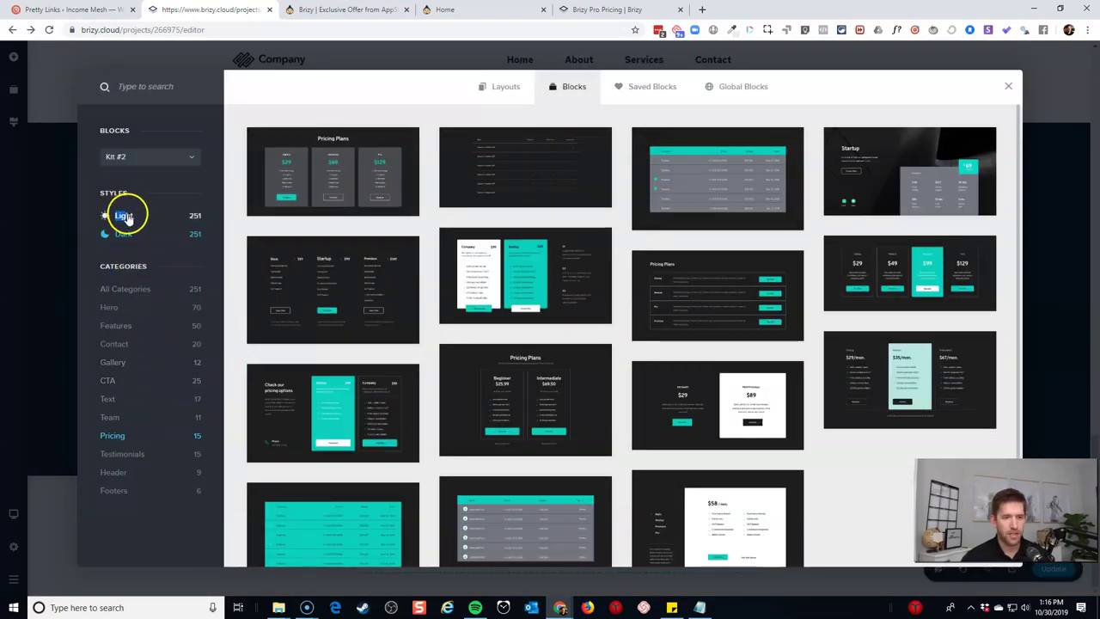
{"action": "left_click", "coordinate": [525, 167]}
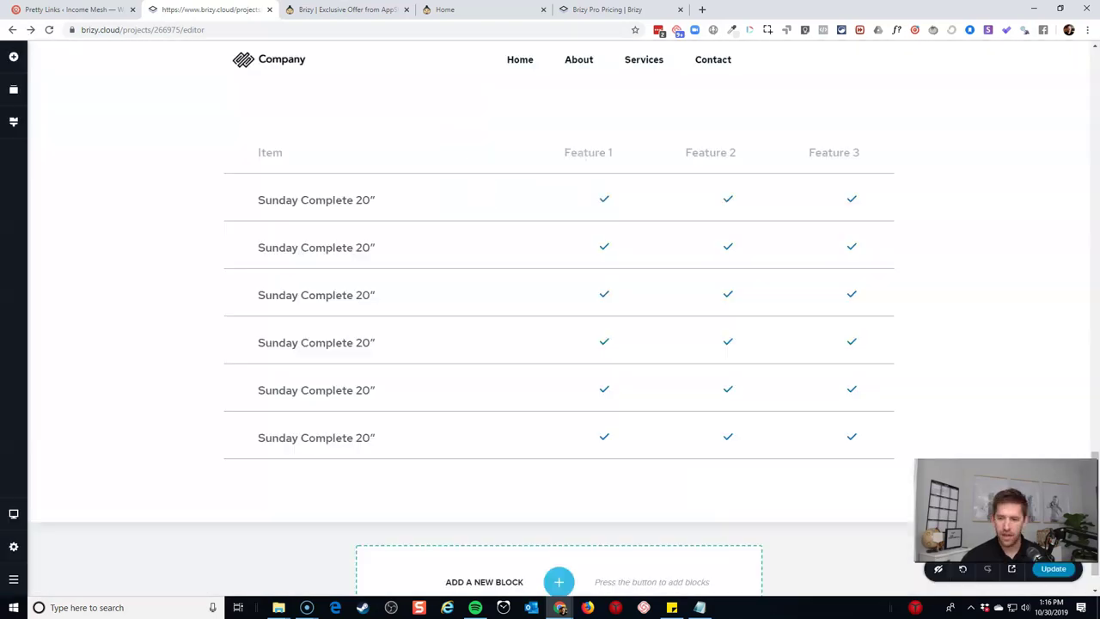
- Preview the live site in a new tab and scroll through the home page sections
{"action": "left_click", "coordinate": [1016, 572]}
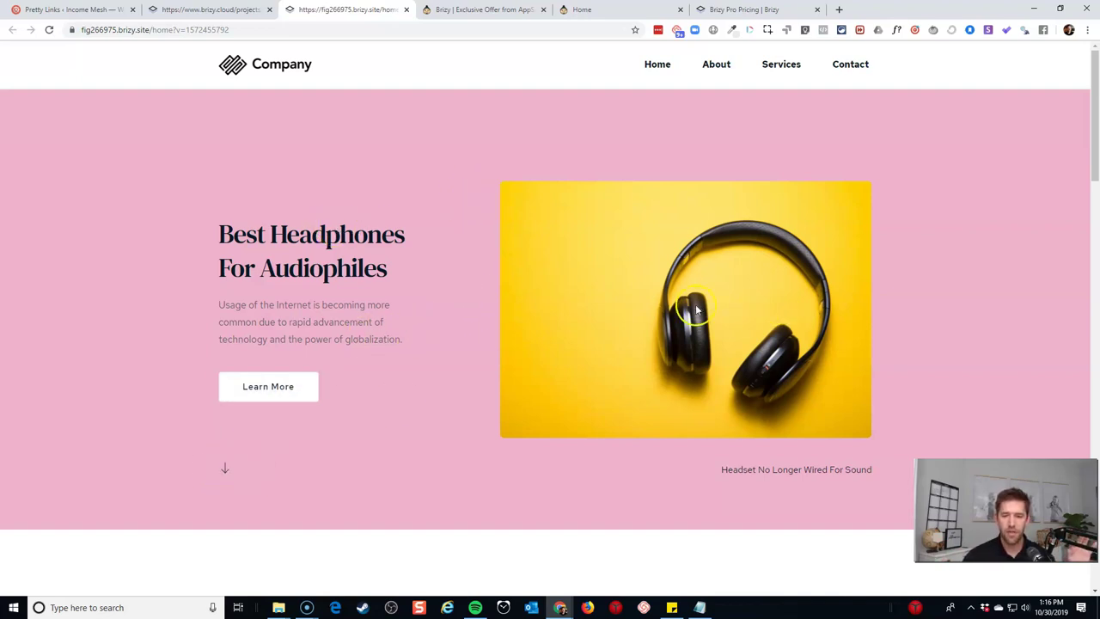
{"action": "scroll", "coordinate": [781, 344], "scroll_direction": "down", "scroll_amount": 3}
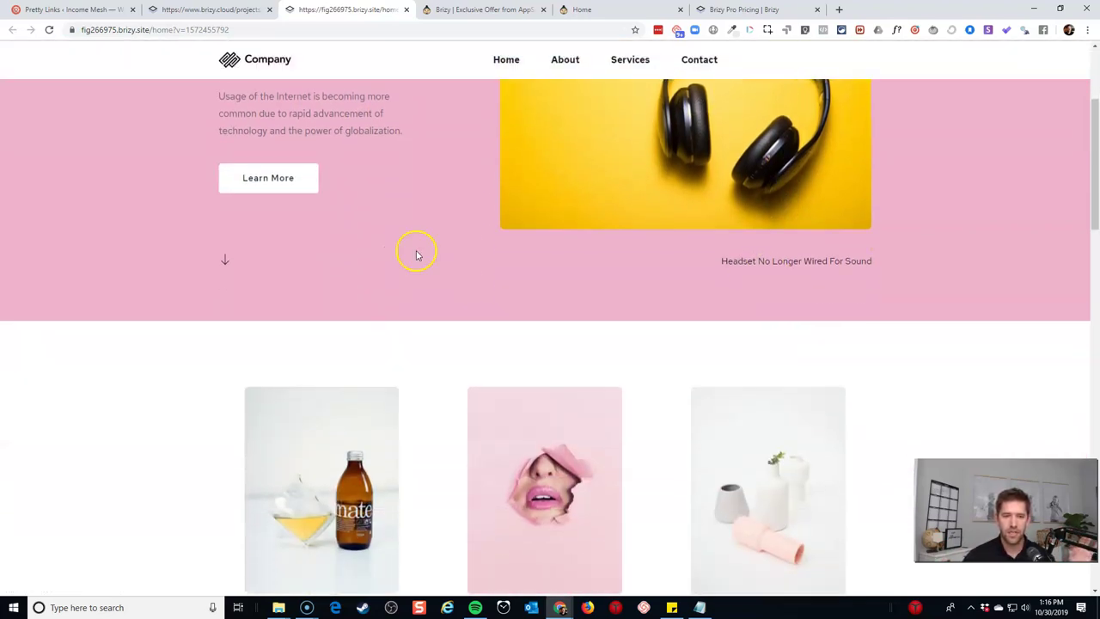
{"action": "scroll", "coordinate": [474, 216], "scroll_direction": "down", "scroll_amount": 3}
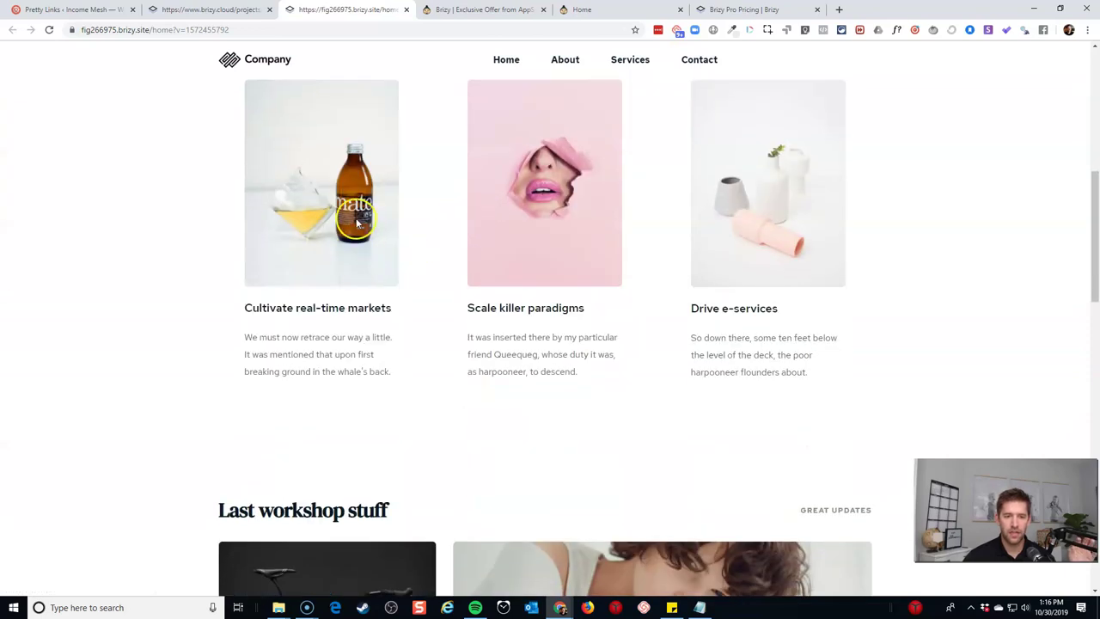
{"action": "scroll", "coordinate": [767, 240], "scroll_direction": "down", "scroll_amount": 1}
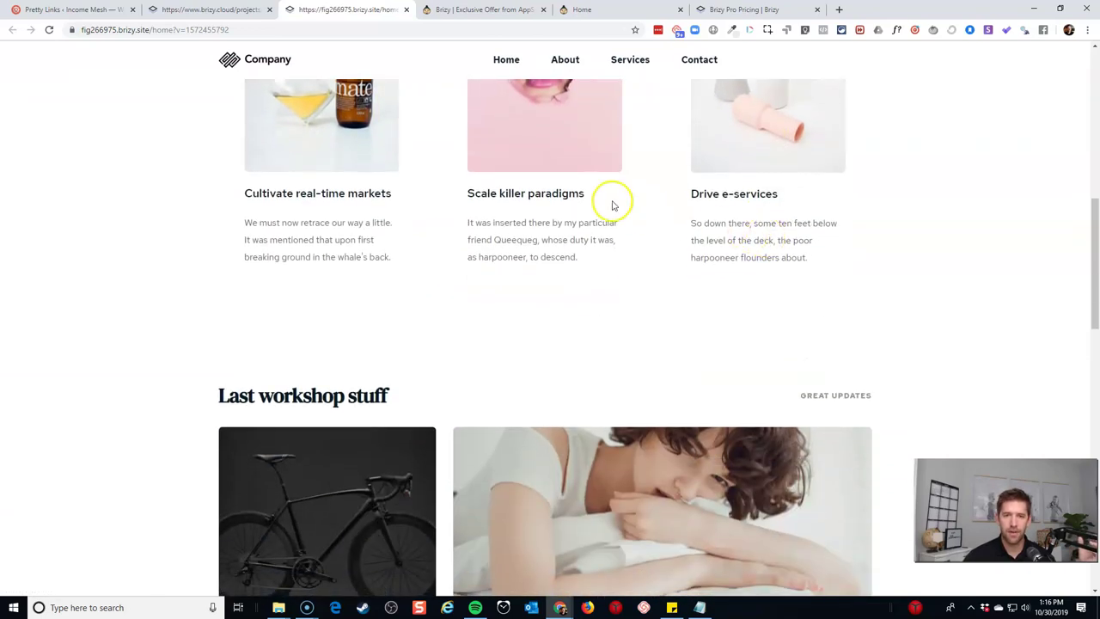
{"action": "scroll", "coordinate": [365, 187], "scroll_direction": "down", "scroll_amount": 2}
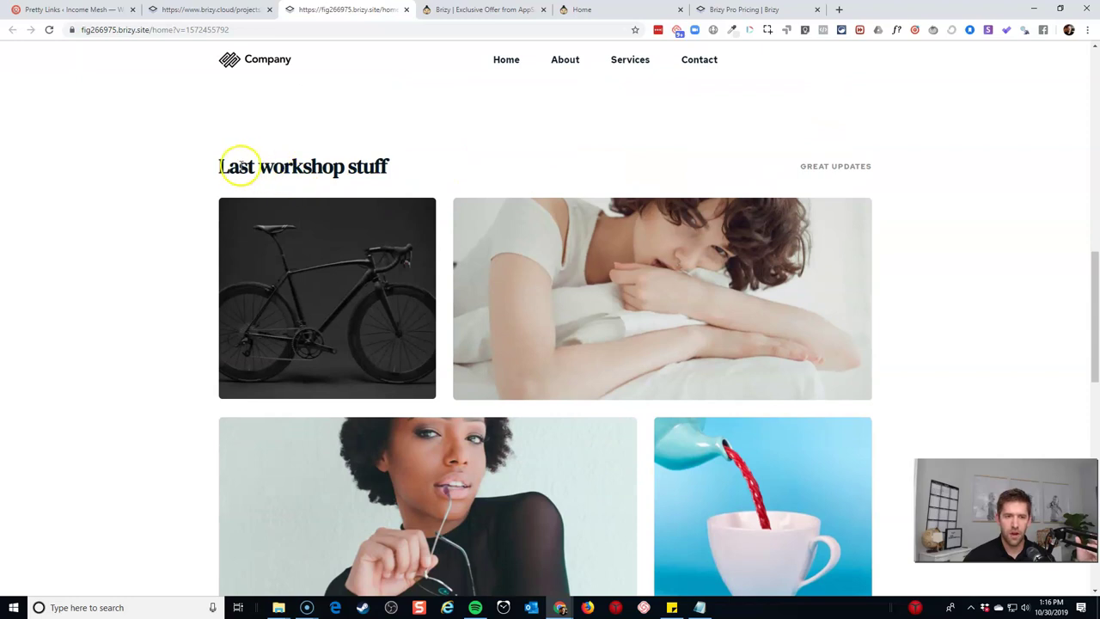
{"action": "left_click_drag", "start_coordinate": [247, 165], "coordinate": [373, 164]}
{"action": "left_click", "coordinate": [371, 166]}
{"action": "scroll", "coordinate": [369, 170], "scroll_direction": "up", "scroll_amount": 3}
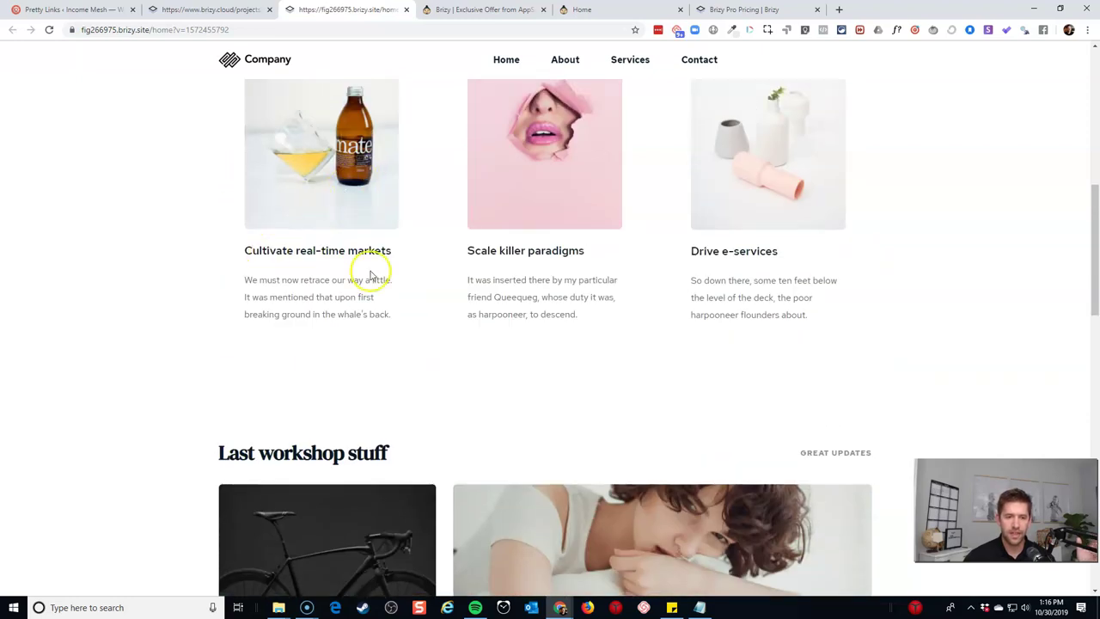
{"action": "scroll", "coordinate": [370, 271], "scroll_direction": "up", "scroll_amount": 5}
{"action": "left_click_drag", "start_coordinate": [223, 232], "coordinate": [324, 232]}
{"action": "left_click", "coordinate": [324, 239]}
{"action": "scroll", "coordinate": [324, 252], "scroll_direction": "down", "scroll_amount": 2}
{"action": "scroll", "coordinate": [327, 263], "scroll_direction": "down", "scroll_amount": 10}
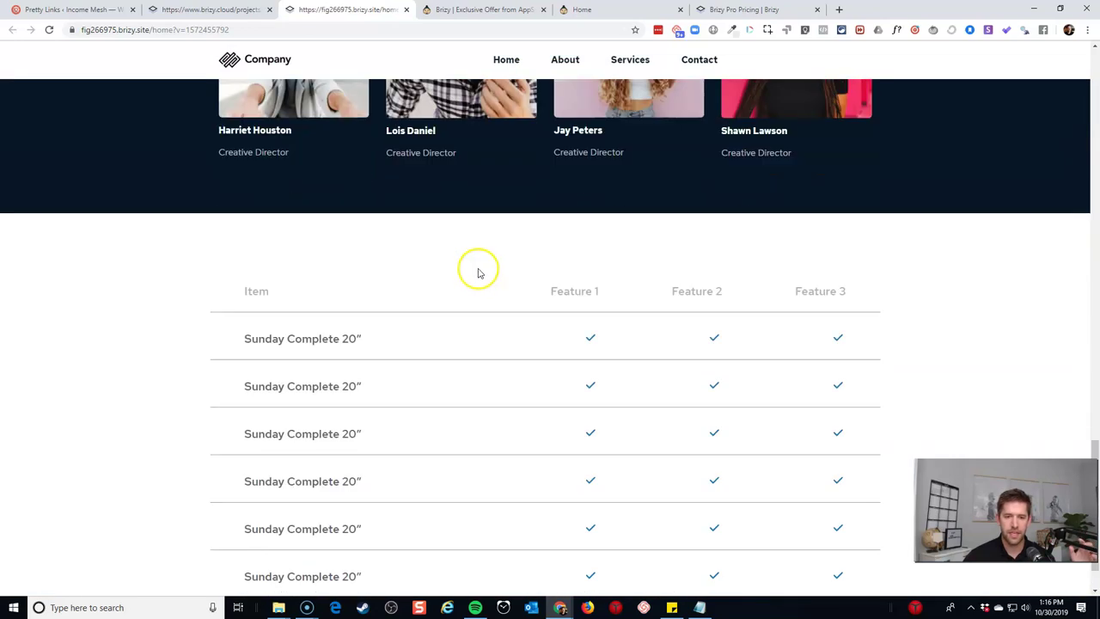
{"action": "scroll", "coordinate": [439, 351], "scroll_direction": "down", "scroll_amount": 1}
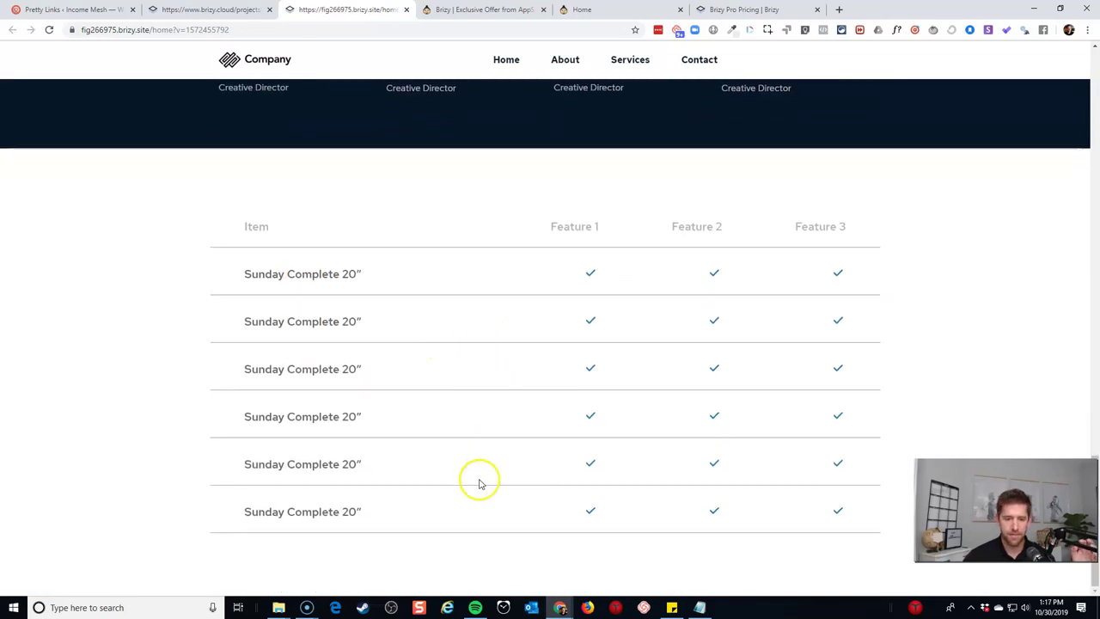
{"action": "scroll", "coordinate": [481, 554], "scroll_direction": "up", "scroll_amount": 5}
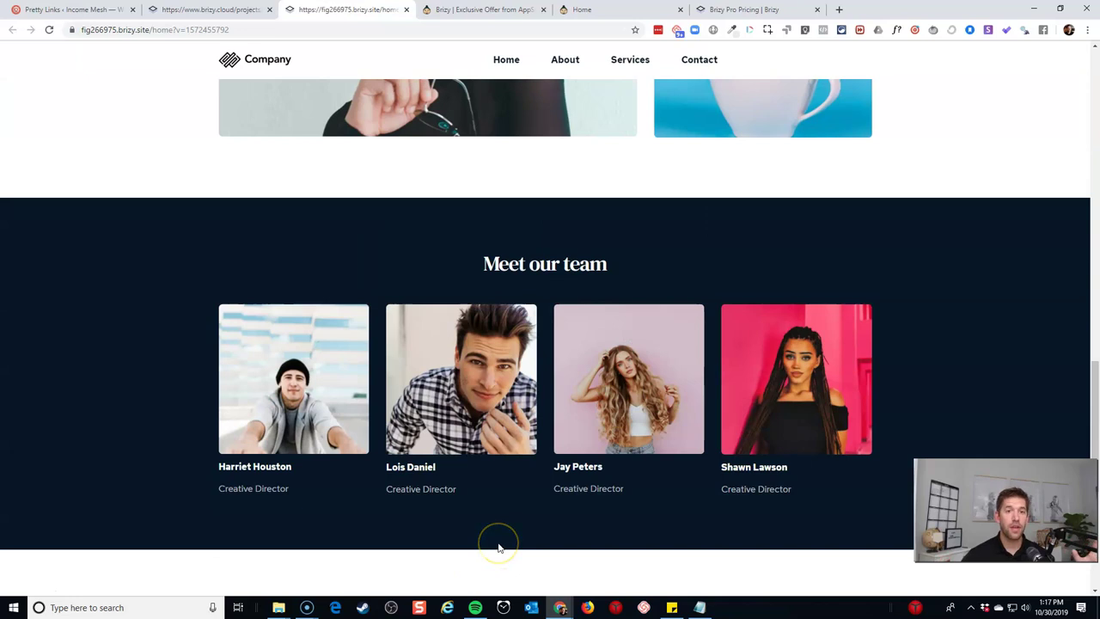
{"action": "scroll", "coordinate": [515, 537], "scroll_direction": "up", "scroll_amount": 10}
- Go back to the live site's Home page
{"action": "left_click", "coordinate": [508, 59]}
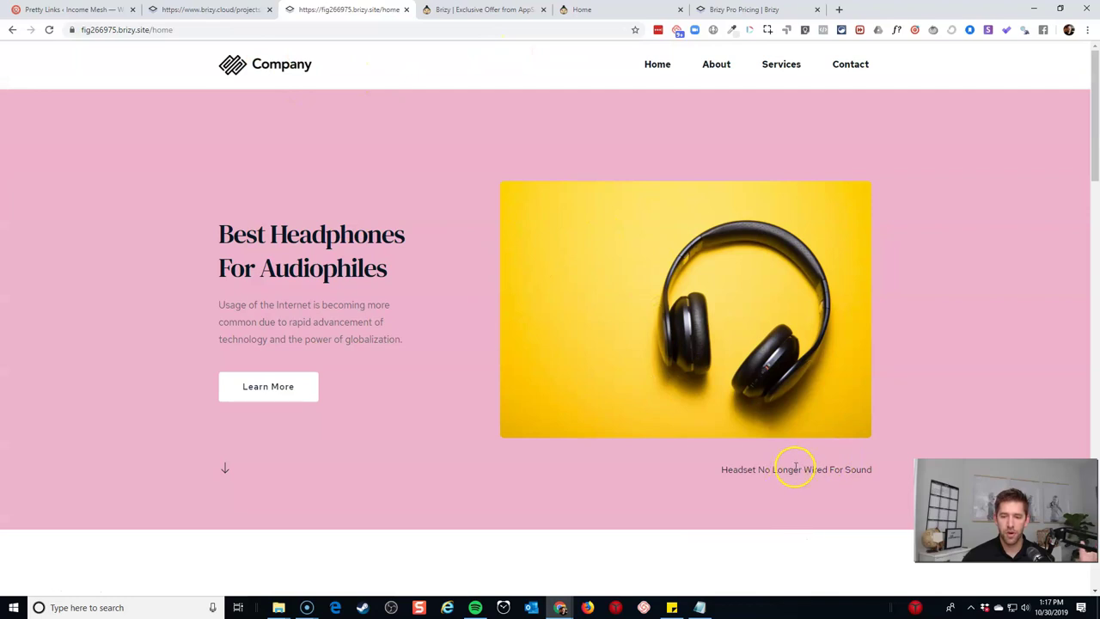
{"action": "left_click_drag", "start_coordinate": [795, 470], "coordinate": [872, 469]}
{"action": "left_click", "coordinate": [872, 470]}
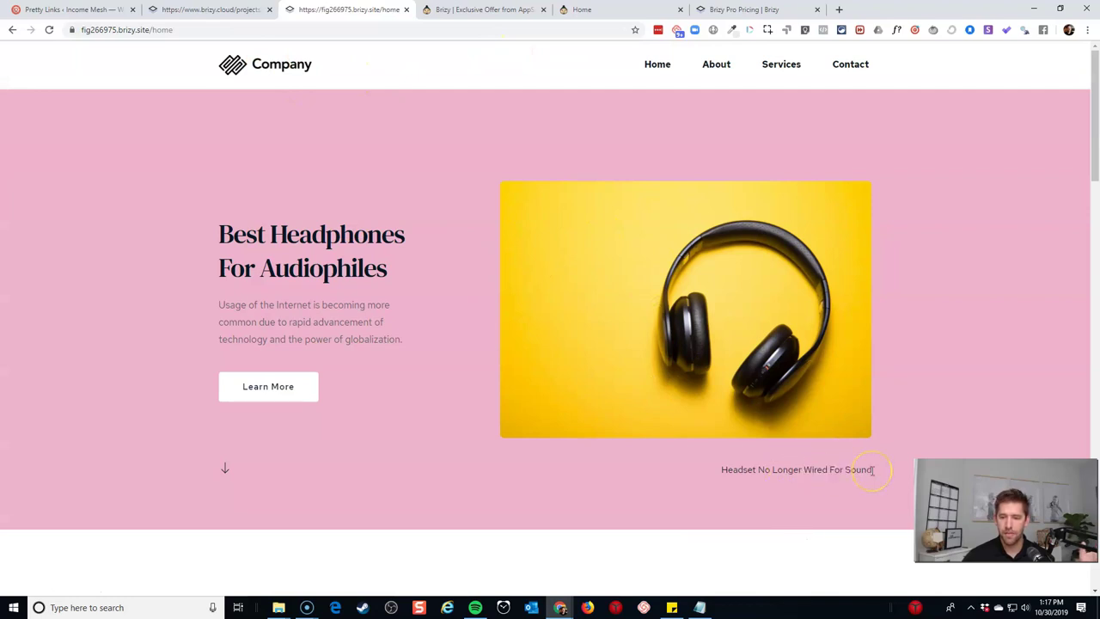
- Return to the editor and save the home page changes with Update
{"action": "left_click", "coordinate": [189, 12]}
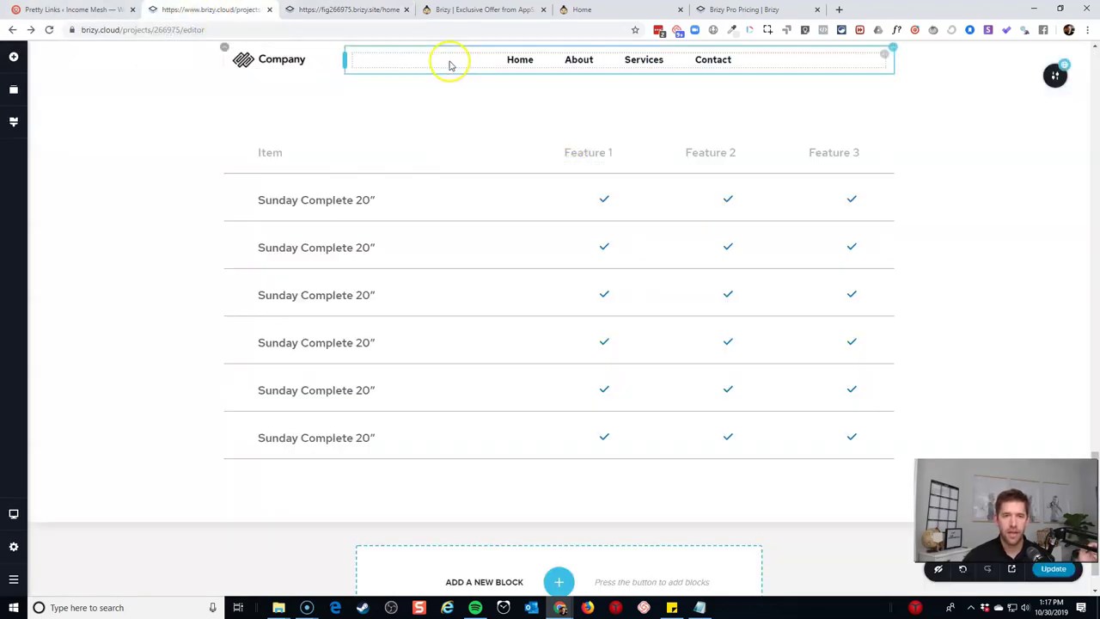
{"action": "scroll", "coordinate": [481, 86], "scroll_direction": "up", "scroll_amount": 1}
{"action": "left_click", "coordinate": [269, 61]}
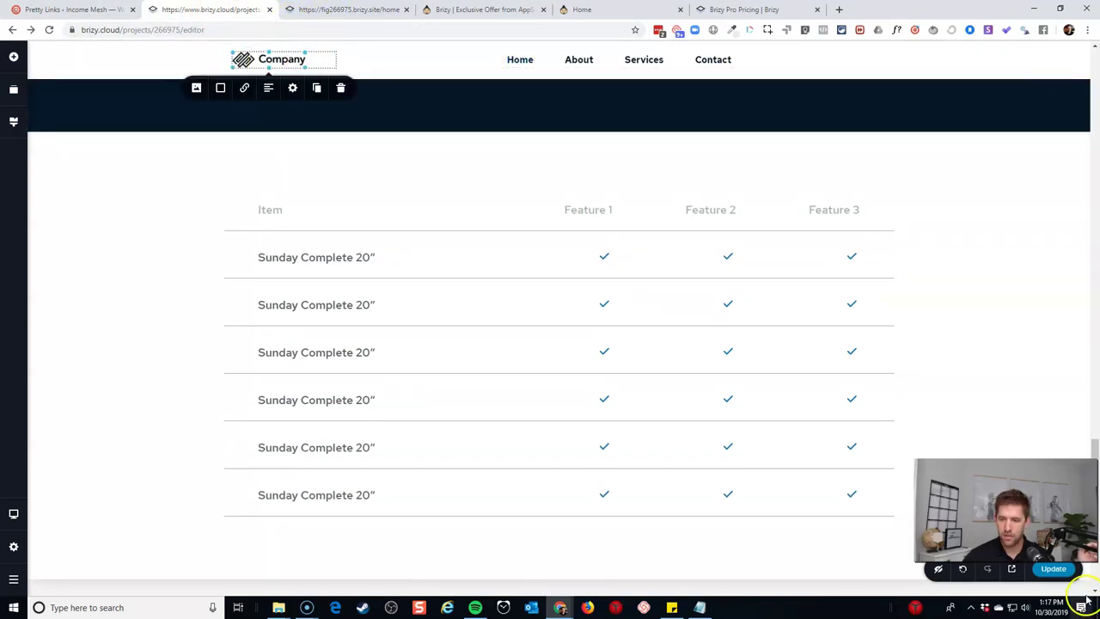
{"action": "left_click", "coordinate": [1057, 570]}
- Open the empty About page from the pages list for editing
{"action": "left_click", "coordinate": [15, 550]}
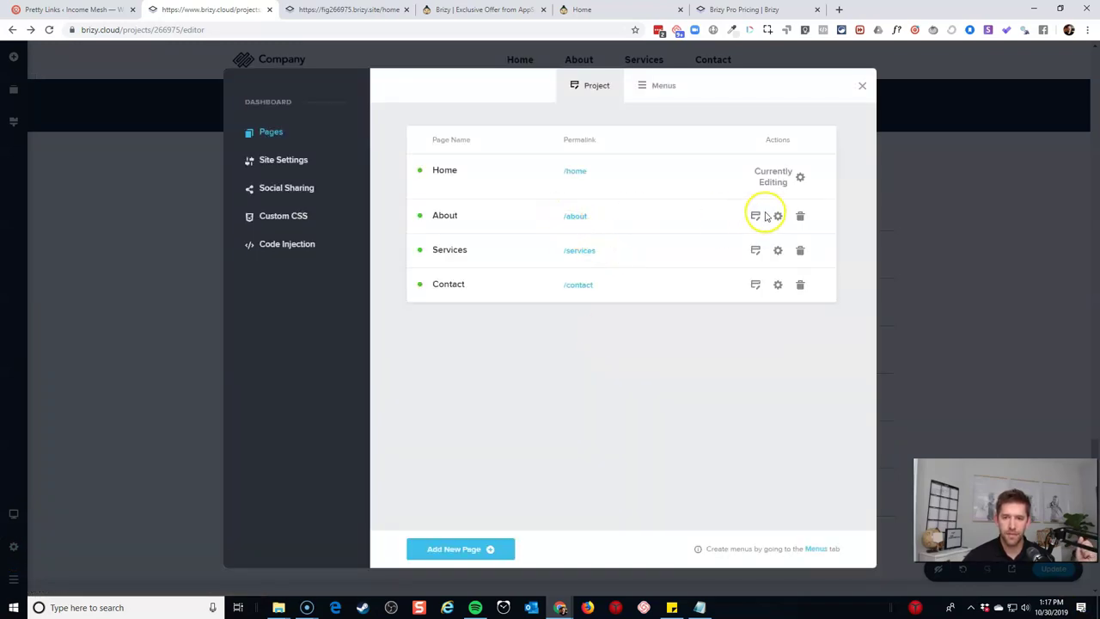
{"action": "left_click", "coordinate": [755, 215]}
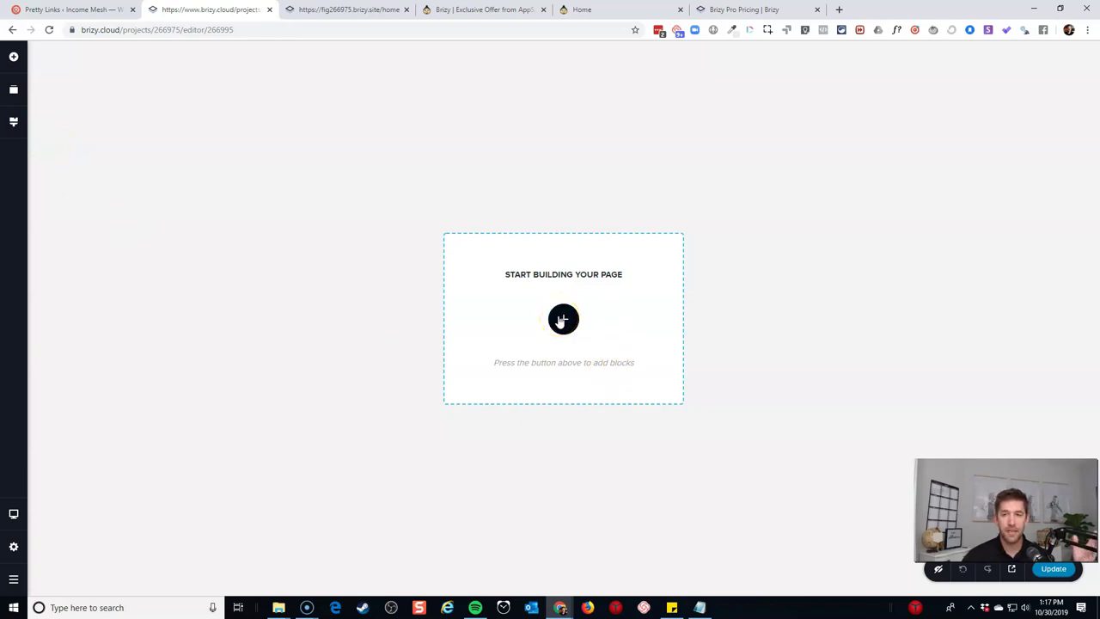
{"action": "left_click", "coordinate": [563, 319]}
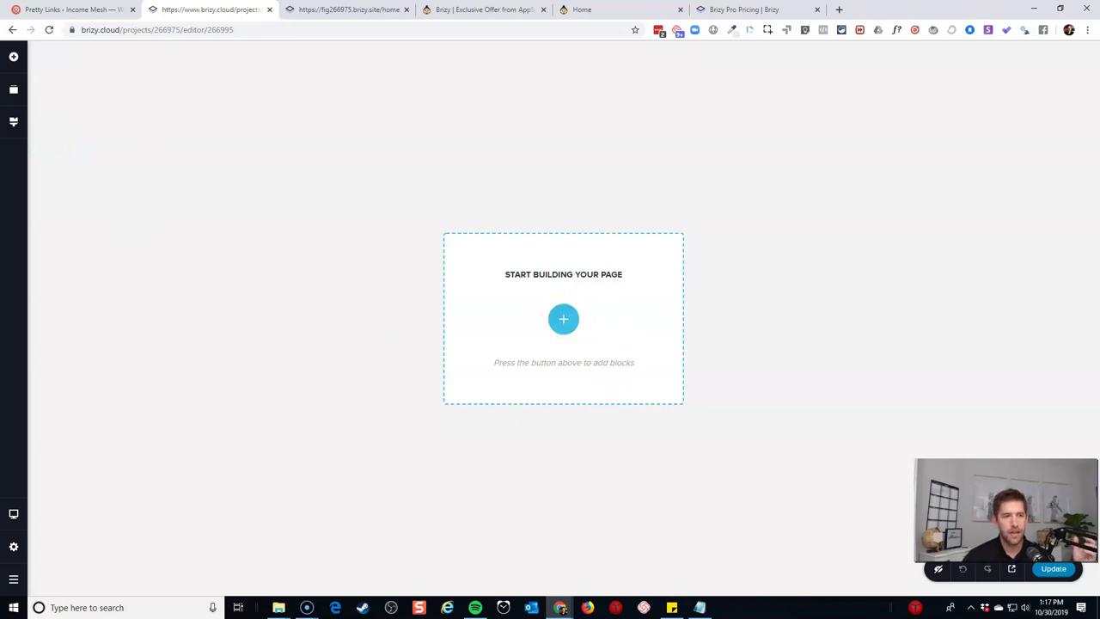
- Import the Advisors kit's About layout, toggling the replace-global-styling option before importing
{"action": "left_click", "coordinate": [565, 319]}
{"action": "left_click", "coordinate": [520, 97]}
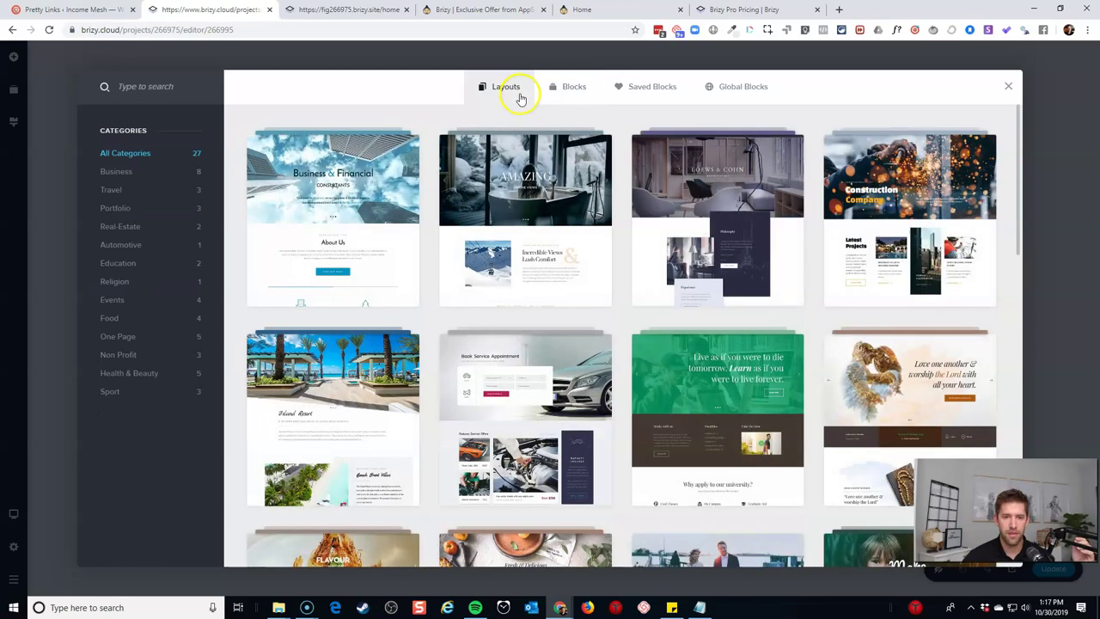
{"action": "left_click", "coordinate": [364, 227]}
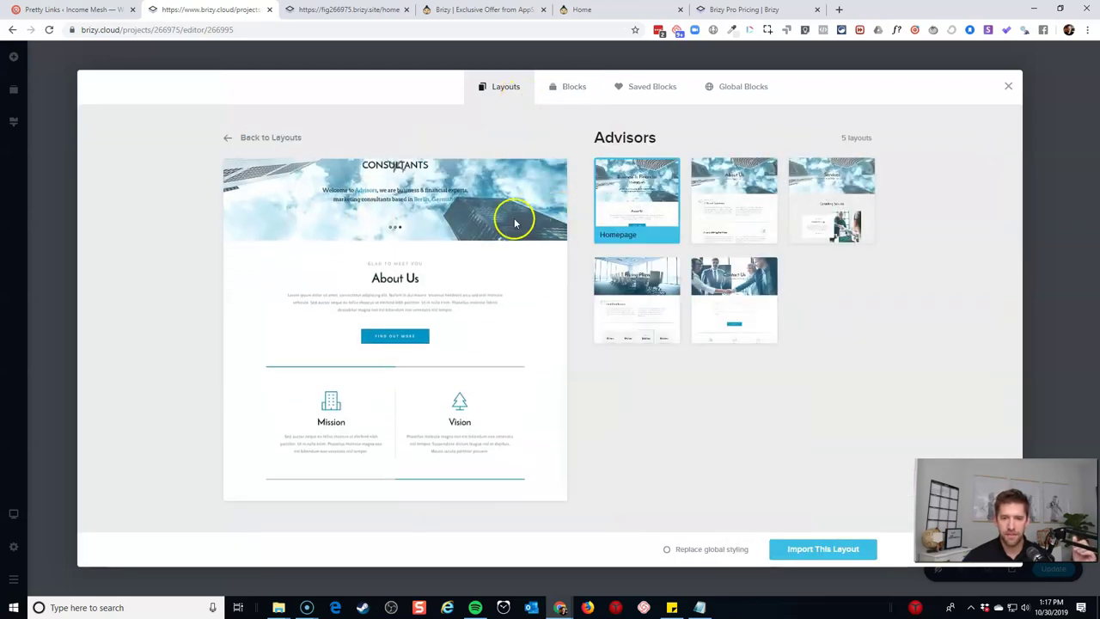
{"action": "left_click", "coordinate": [705, 203]}
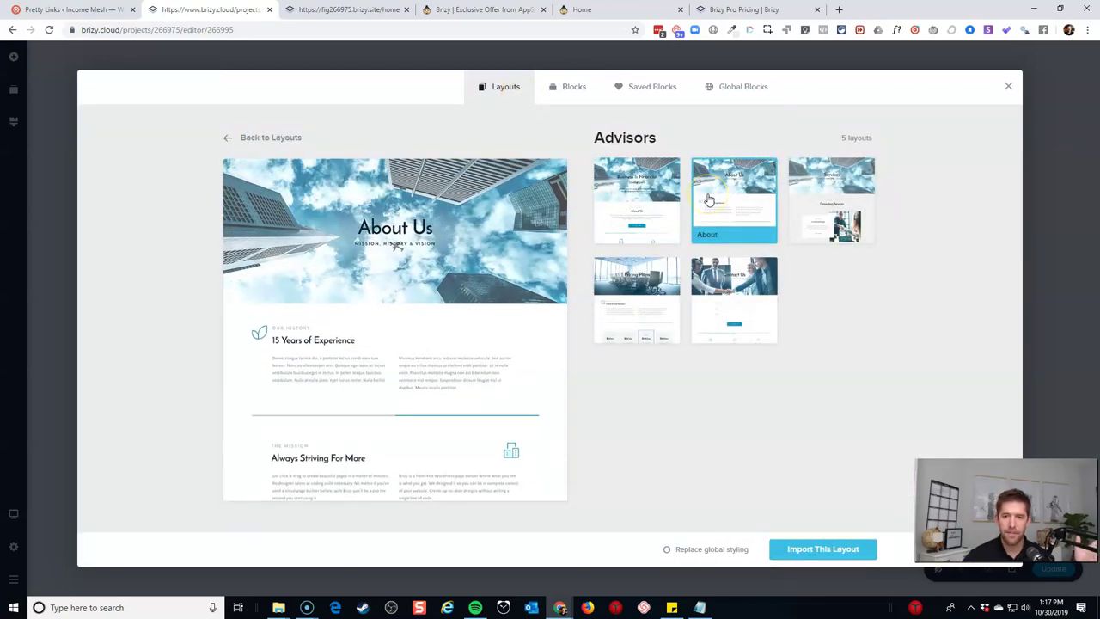
{"action": "scroll", "coordinate": [422, 265], "scroll_direction": "down", "scroll_amount": 5}
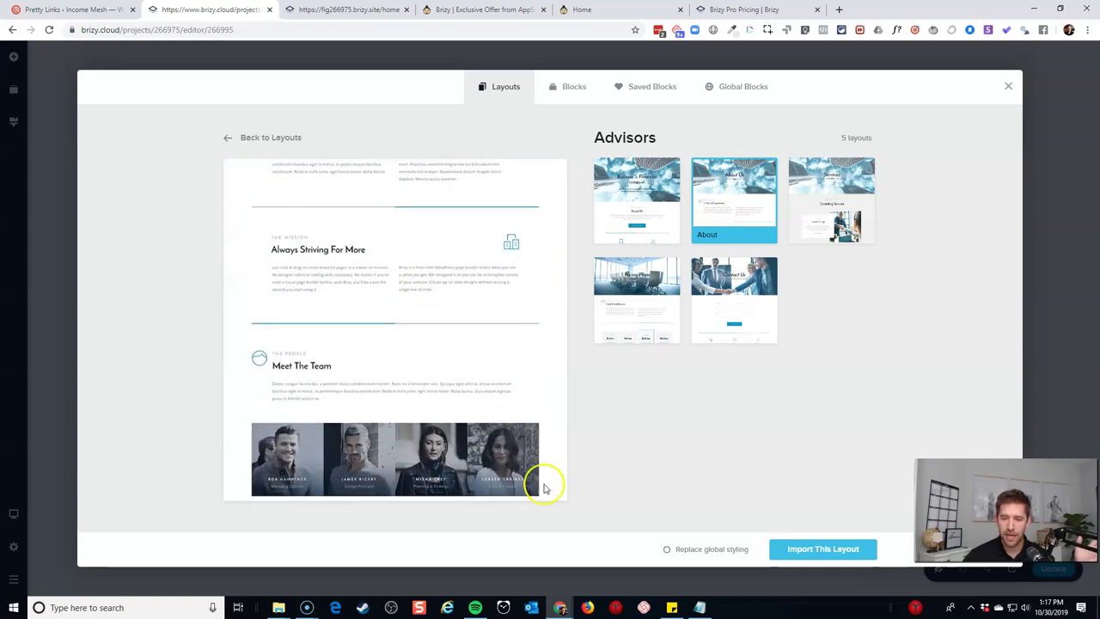
{"action": "left_click", "coordinate": [716, 550]}
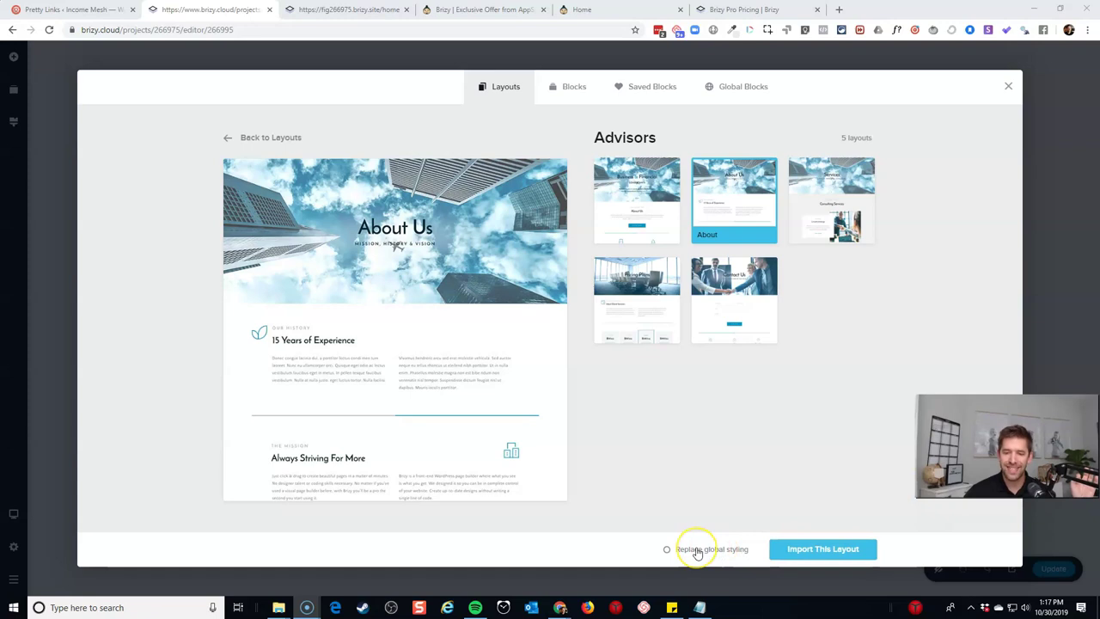
{"action": "scroll", "coordinate": [396, 323], "scroll_direction": "down", "scroll_amount": 5}
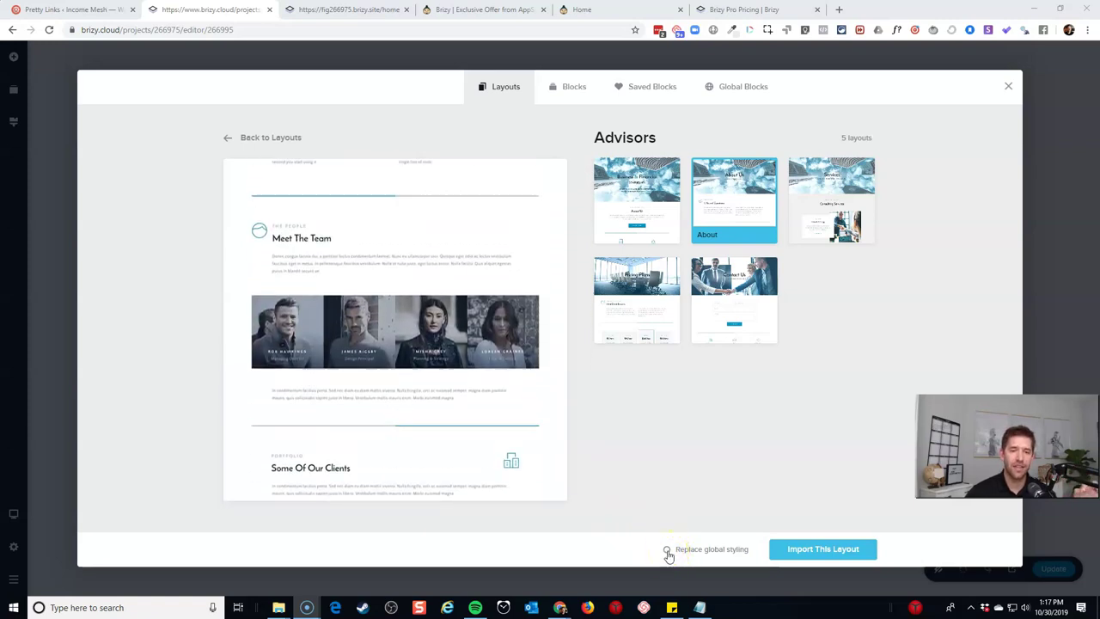
{"action": "scroll", "coordinate": [349, 310], "scroll_direction": "down", "scroll_amount": 5}
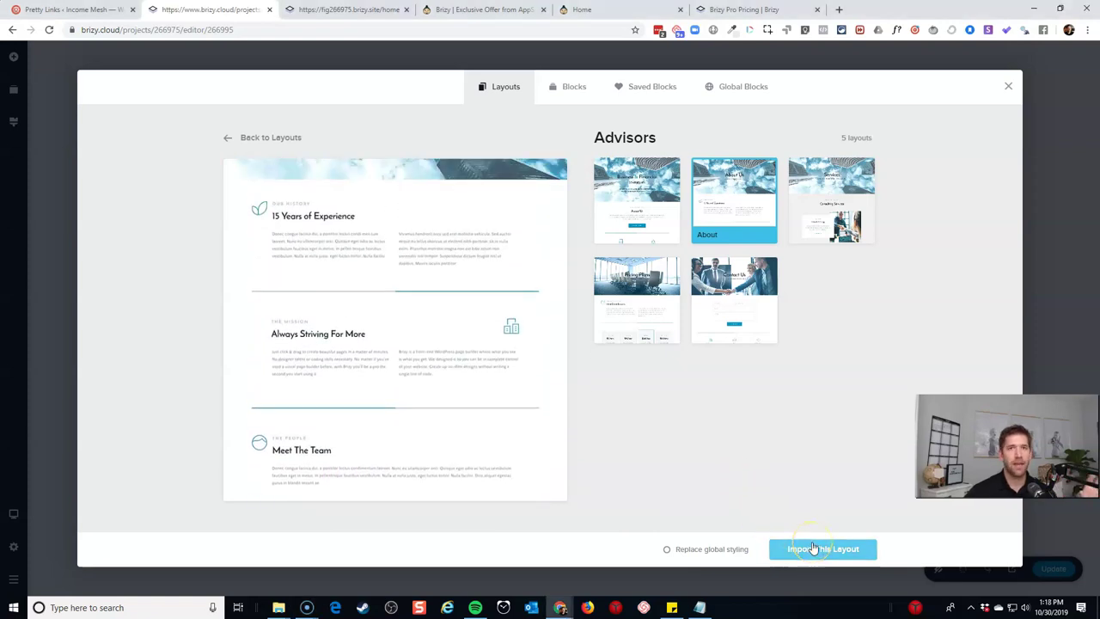
{"action": "left_click", "coordinate": [813, 548]}
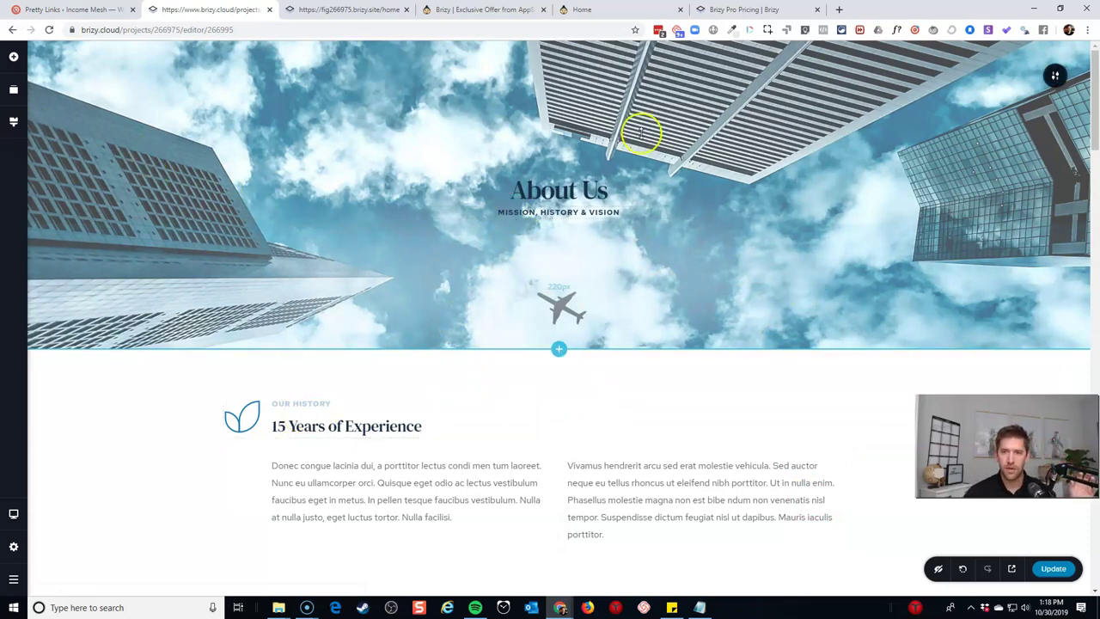
{"action": "scroll", "coordinate": [637, 131], "scroll_direction": "down", "scroll_amount": 20}
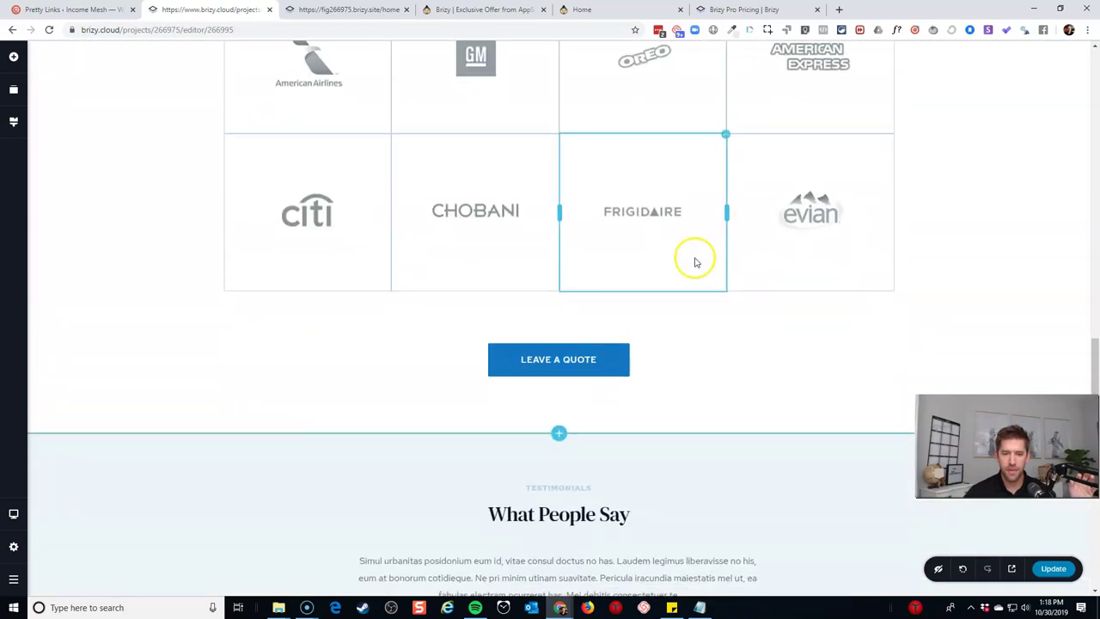
{"action": "scroll", "coordinate": [696, 262], "scroll_direction": "down", "scroll_amount": 10}
{"action": "scroll", "coordinate": [582, 277], "scroll_direction": "up", "scroll_amount": 7}
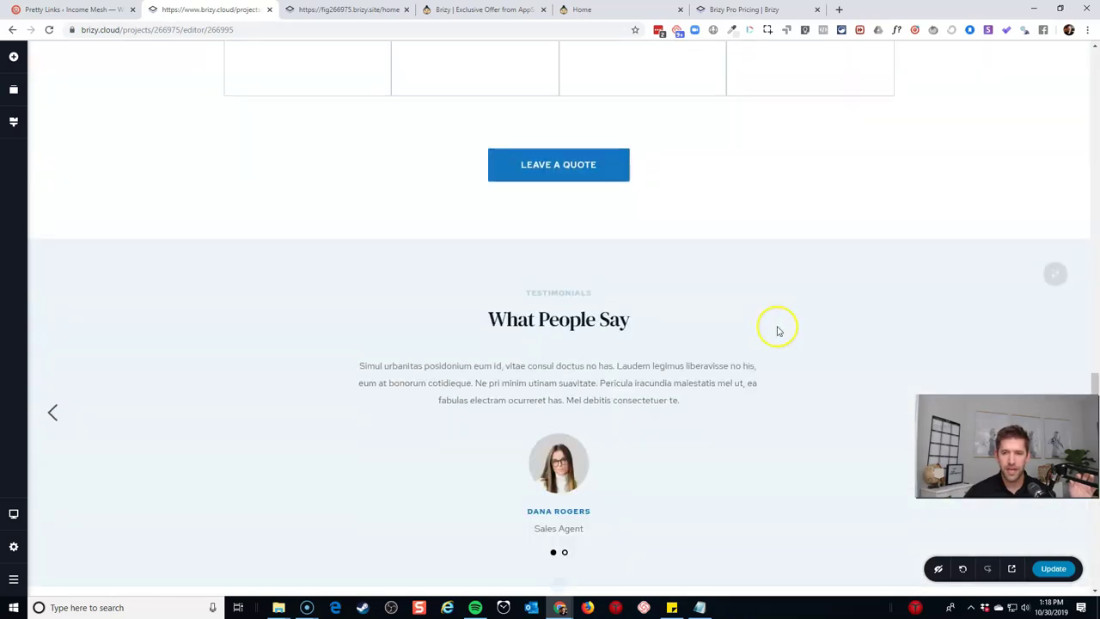
{"action": "scroll", "coordinate": [777, 331], "scroll_direction": "up", "scroll_amount": 15}
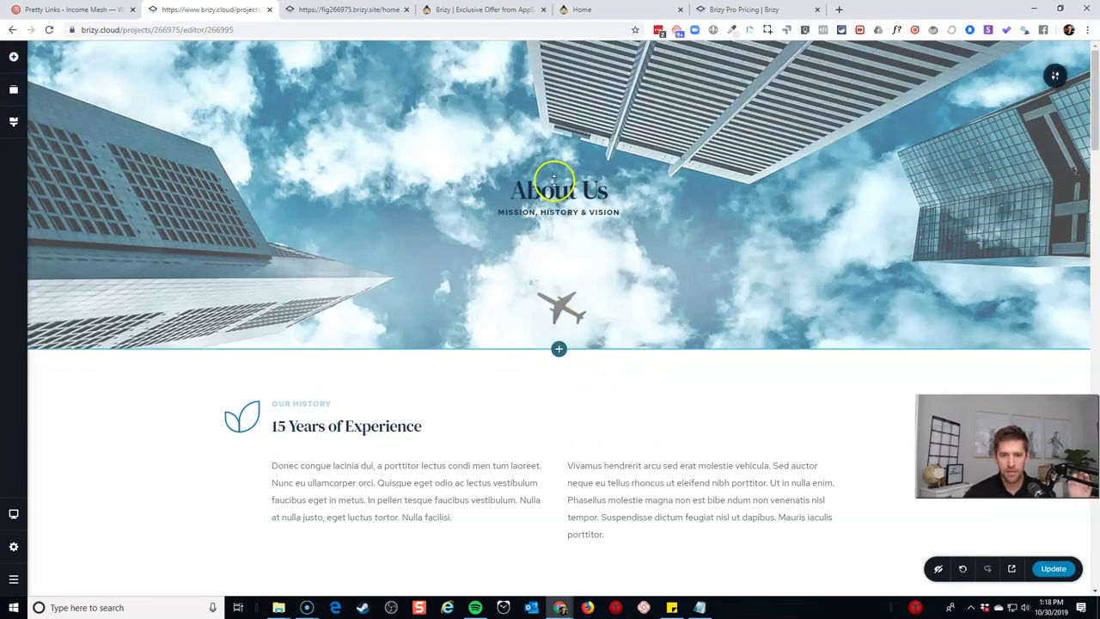
- Insert the Company header global block below the About Us hero
{"action": "left_click", "coordinate": [559, 349]}
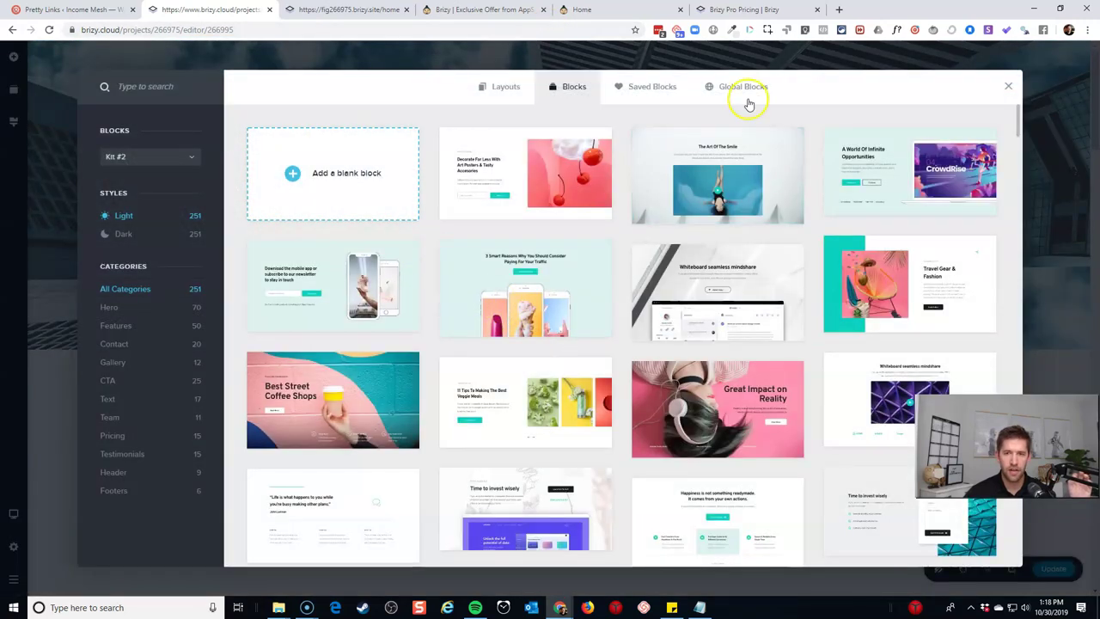
{"action": "left_click", "coordinate": [740, 98]}
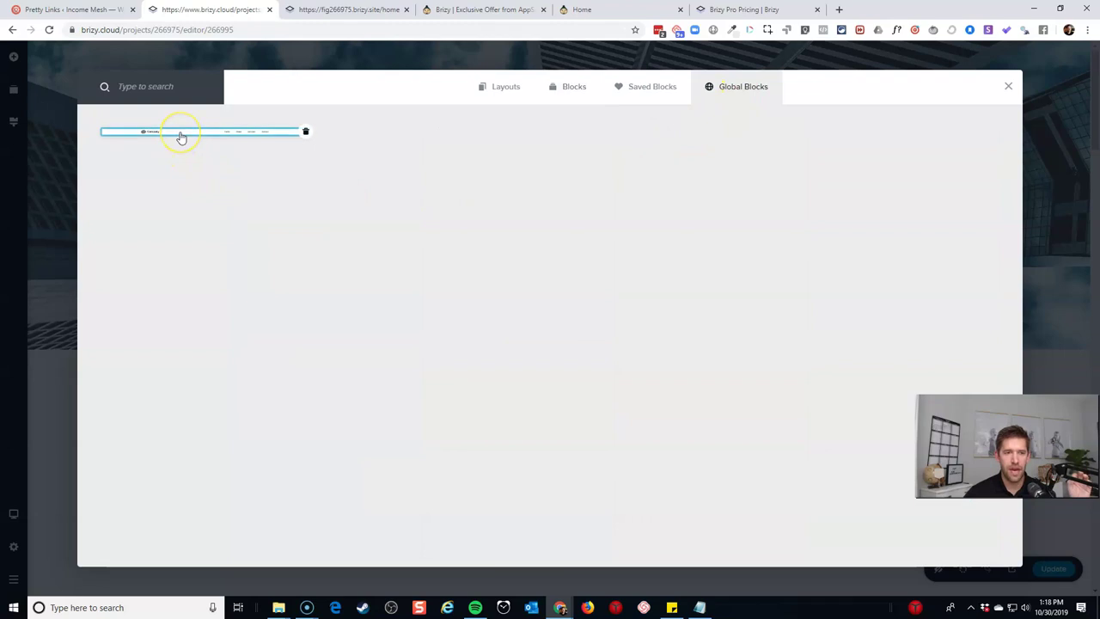
{"action": "left_click", "coordinate": [181, 136]}
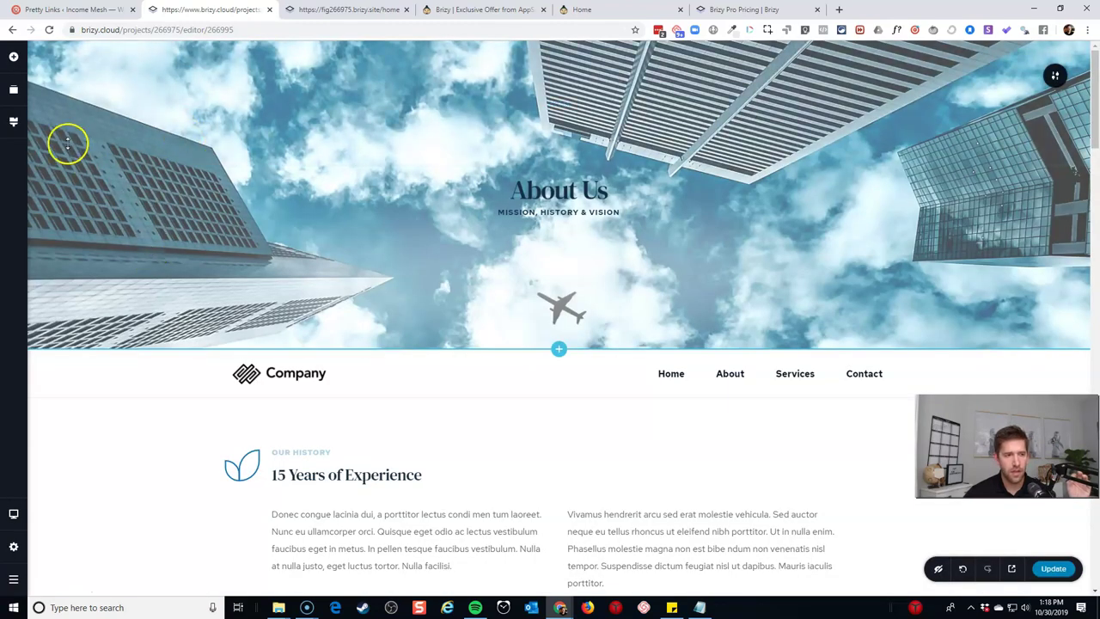
- Move the header block above the hero and publish the About page
{"action": "left_click", "coordinate": [12, 88]}
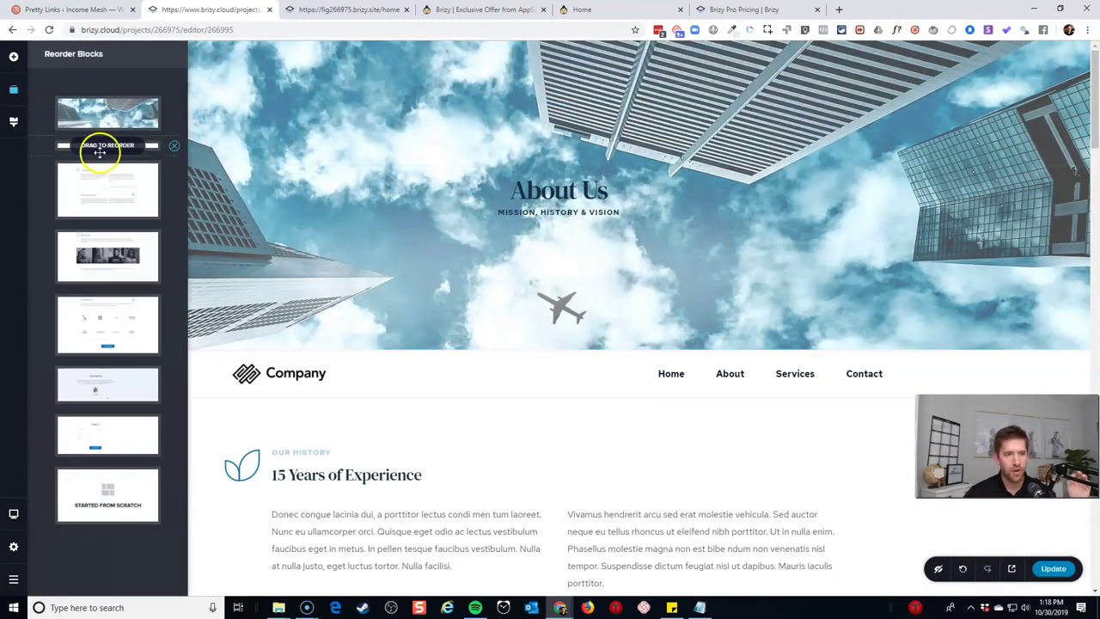
{"action": "left_click_drag", "start_coordinate": [100, 152], "coordinate": [124, 161]}
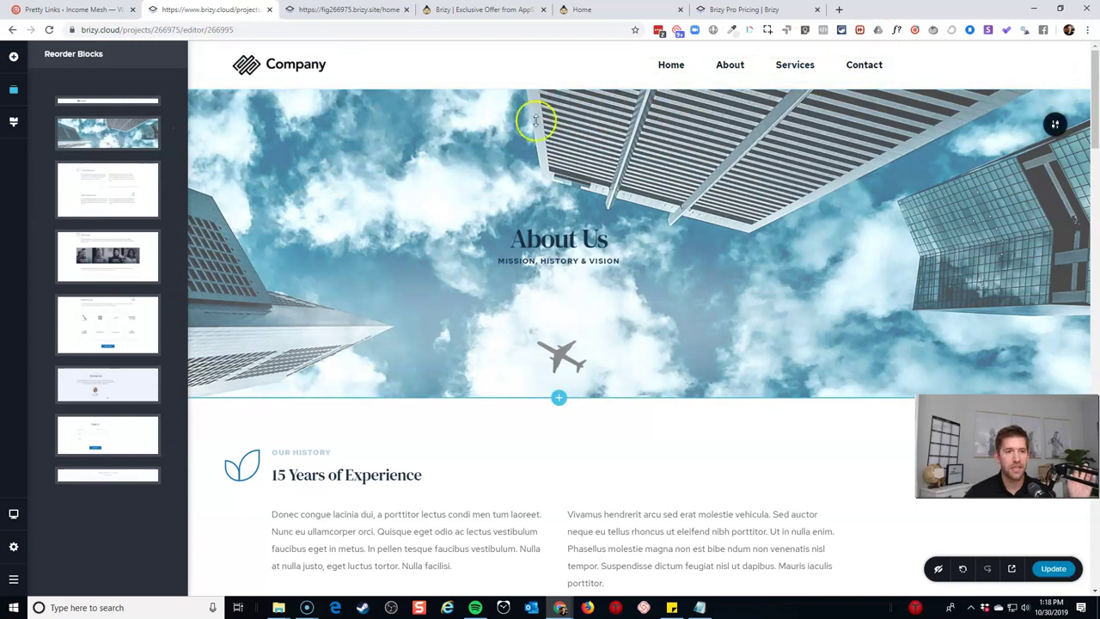
{"action": "left_click", "coordinate": [1053, 568]}
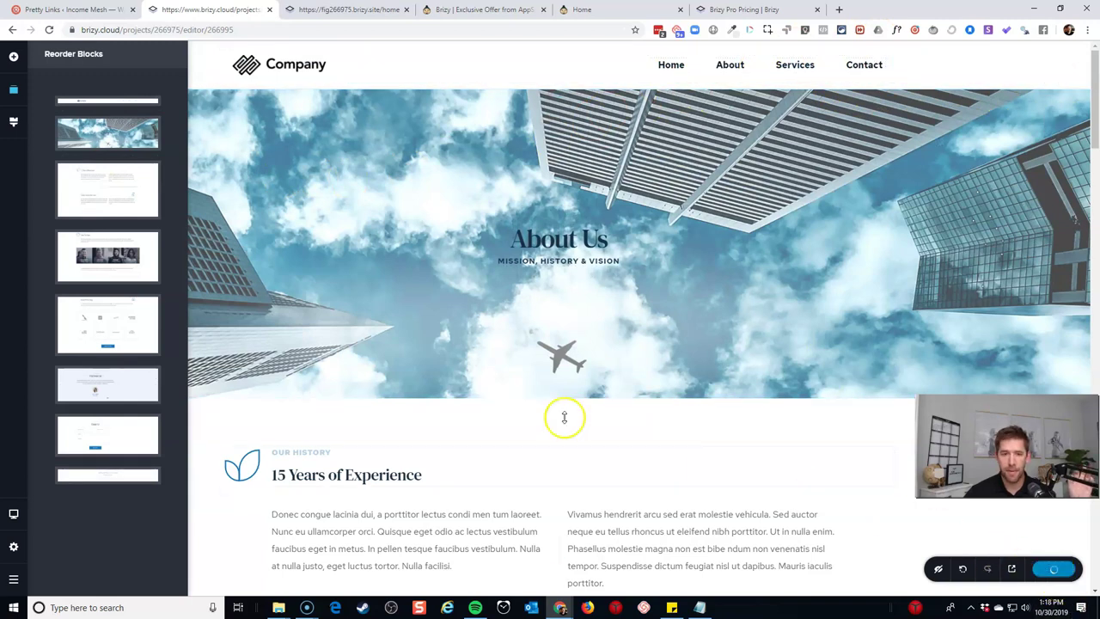
- Preview the live About page and inspect its brizy.site web address
{"action": "left_click", "coordinate": [1012, 568]}
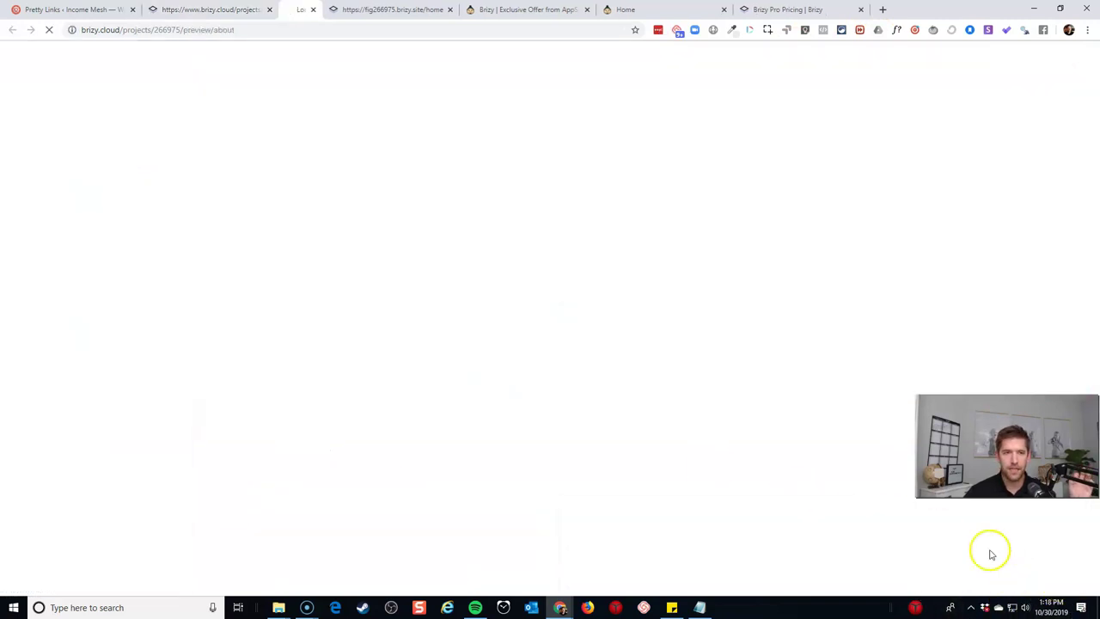
{"action": "left_click", "coordinate": [514, 11]}
{"action": "left_click", "coordinate": [540, 9]}
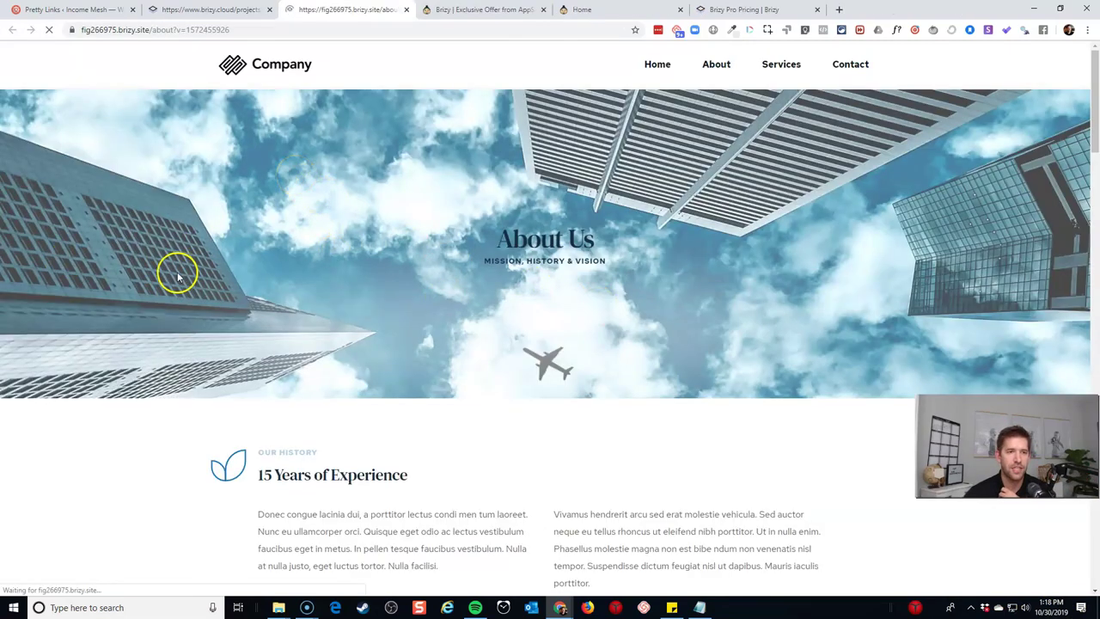
{"action": "left_click", "coordinate": [94, 31]}
{"action": "left_click", "coordinate": [98, 33]}
{"action": "left_click_drag", "start_coordinate": [83, 31], "coordinate": [279, 41]}
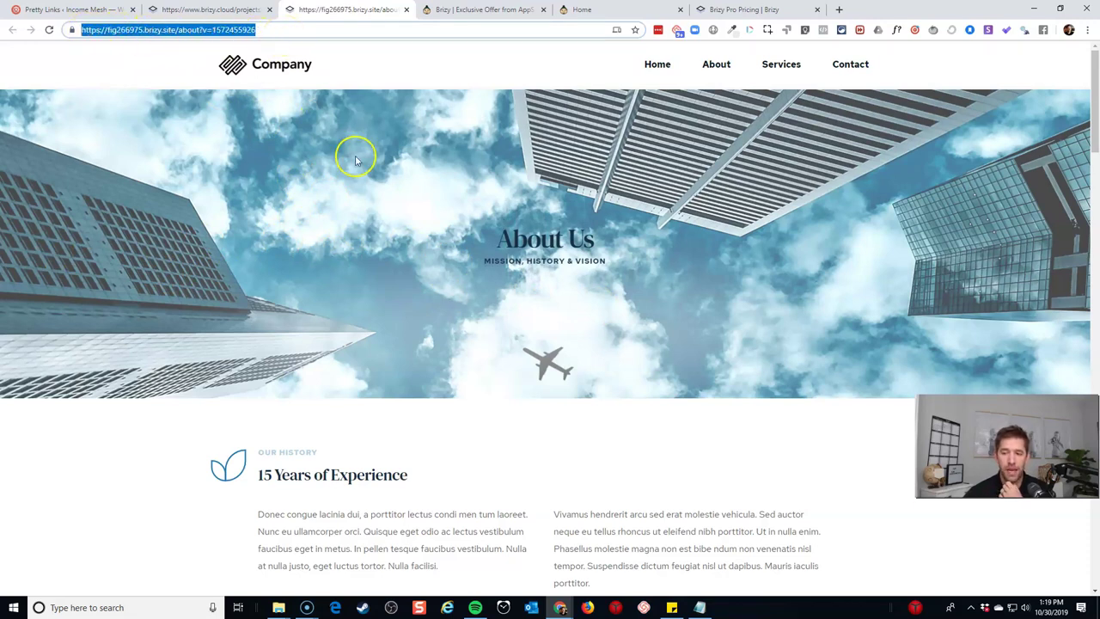
{"action": "left_click", "coordinate": [344, 199]}
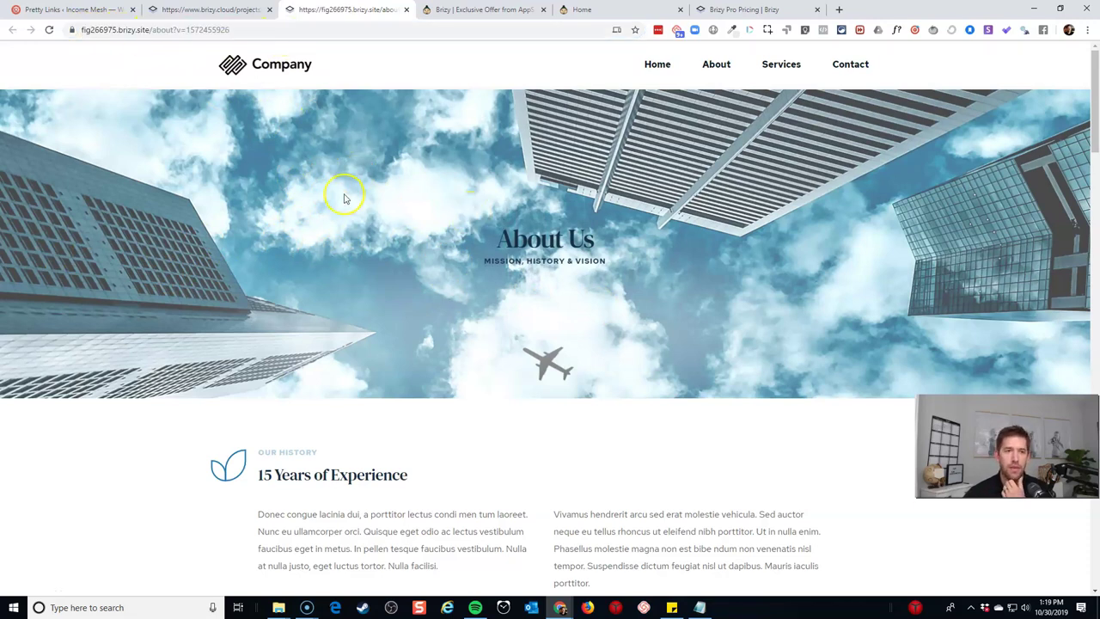
- Navigate between the live Home and About pages via the header menu, scrolling the About page
{"action": "left_click", "coordinate": [655, 68]}
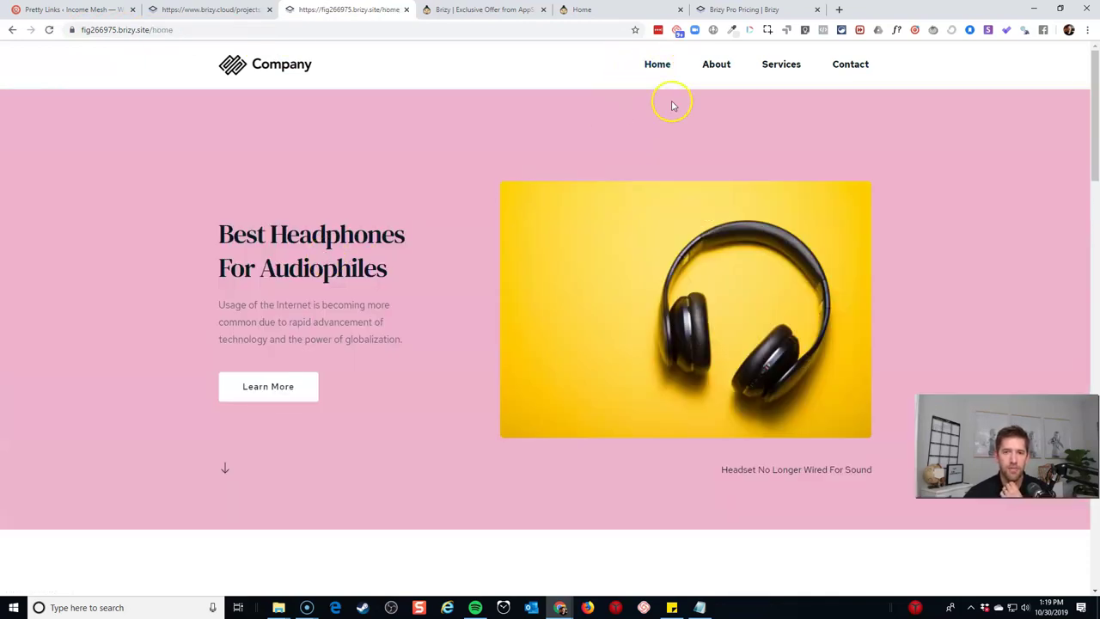
{"action": "scroll", "coordinate": [668, 283], "scroll_direction": "down", "scroll_amount": 15}
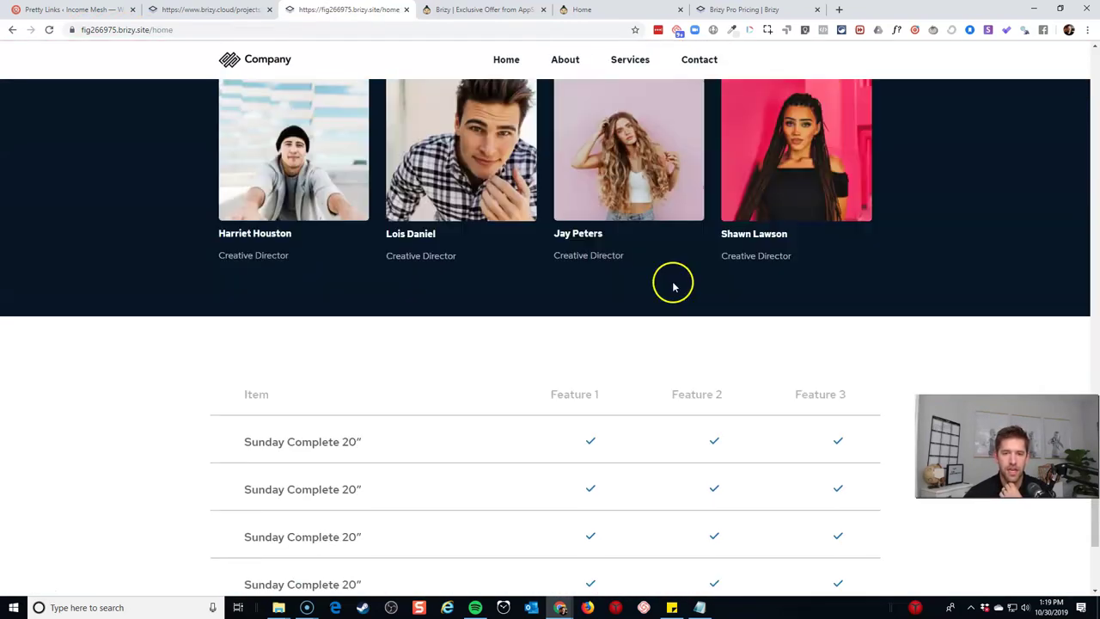
{"action": "scroll", "coordinate": [670, 283], "scroll_direction": "up", "scroll_amount": 5}
{"action": "left_click", "coordinate": [565, 60]}
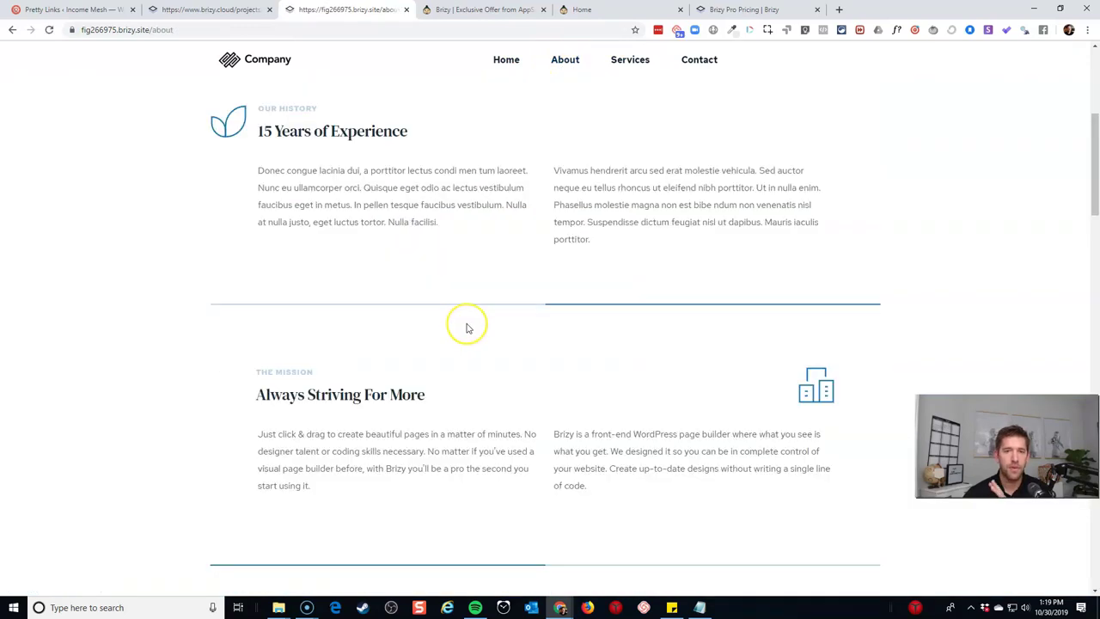
{"action": "scroll", "coordinate": [470, 328], "scroll_direction": "down", "scroll_amount": 6}
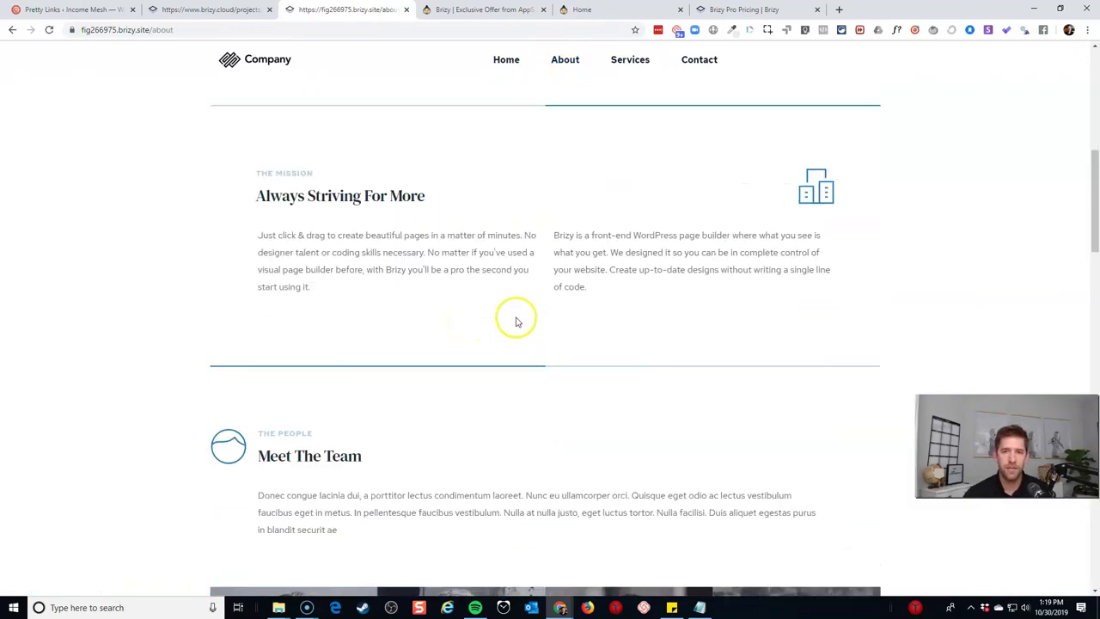
{"action": "scroll", "coordinate": [479, 240], "scroll_direction": "down", "scroll_amount": 8}
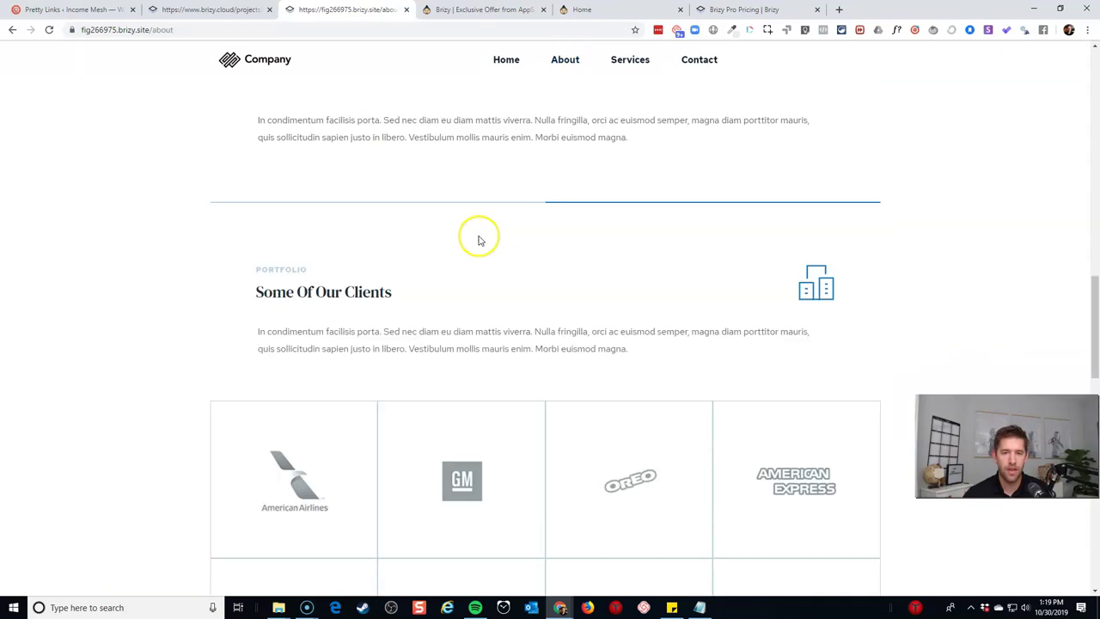
{"action": "scroll", "coordinate": [550, 258], "scroll_direction": "down", "scroll_amount": 5}
{"action": "scroll", "coordinate": [575, 294], "scroll_direction": "down", "scroll_amount": 1}
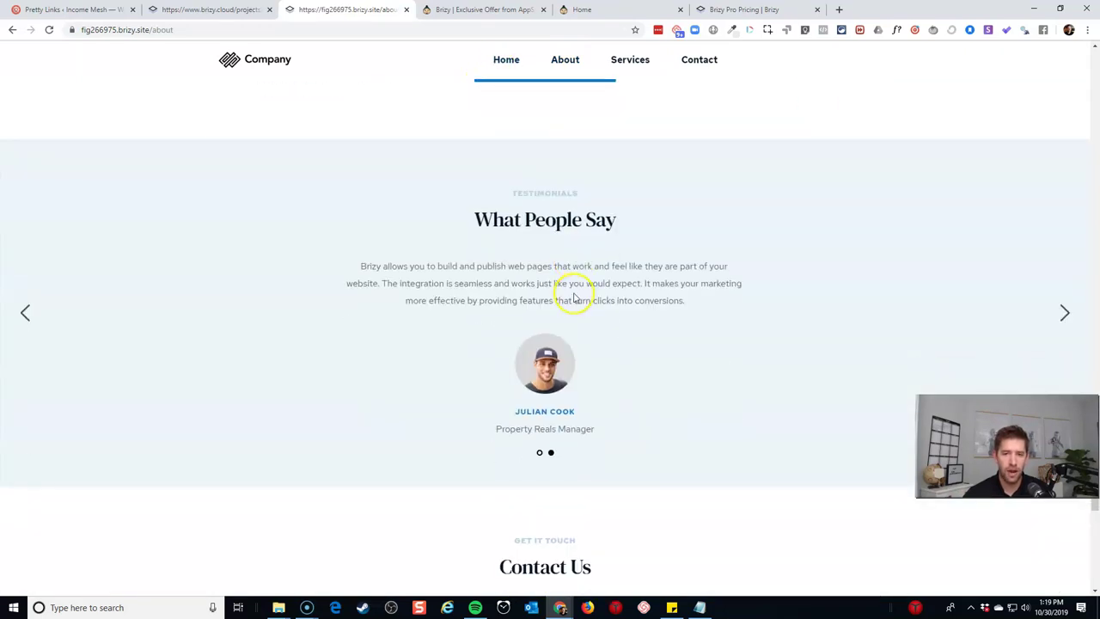
{"action": "left_click", "coordinate": [498, 62]}
- Move the 15 Years of Experience heading under the left history paragraph and delete the empty middle column
{"action": "key", "text": "ctrl+shift+Tab"}
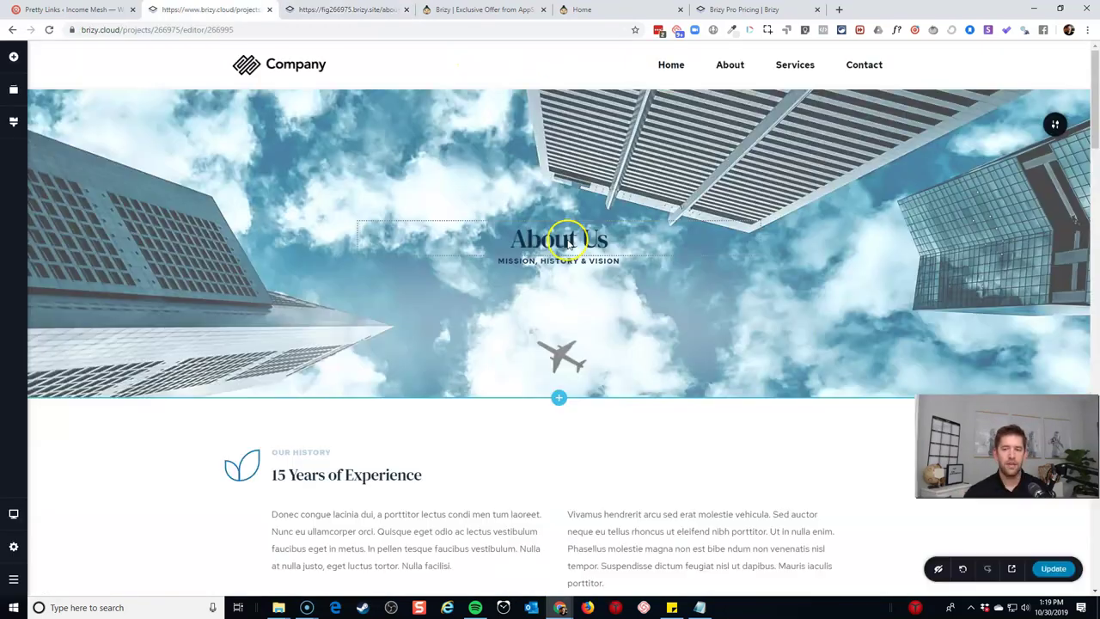
{"action": "scroll", "coordinate": [228, 246], "scroll_direction": "down", "scroll_amount": 3}
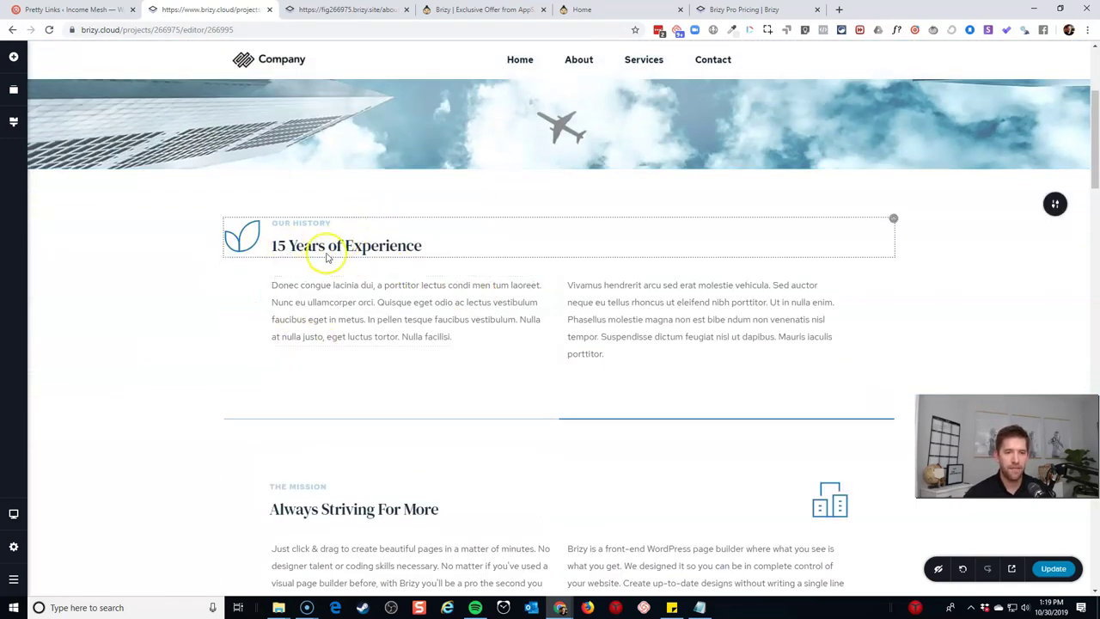
{"action": "left_click_drag", "start_coordinate": [330, 245], "coordinate": [447, 258]}
{"action": "left_click_drag", "start_coordinate": [533, 258], "coordinate": [366, 354]}
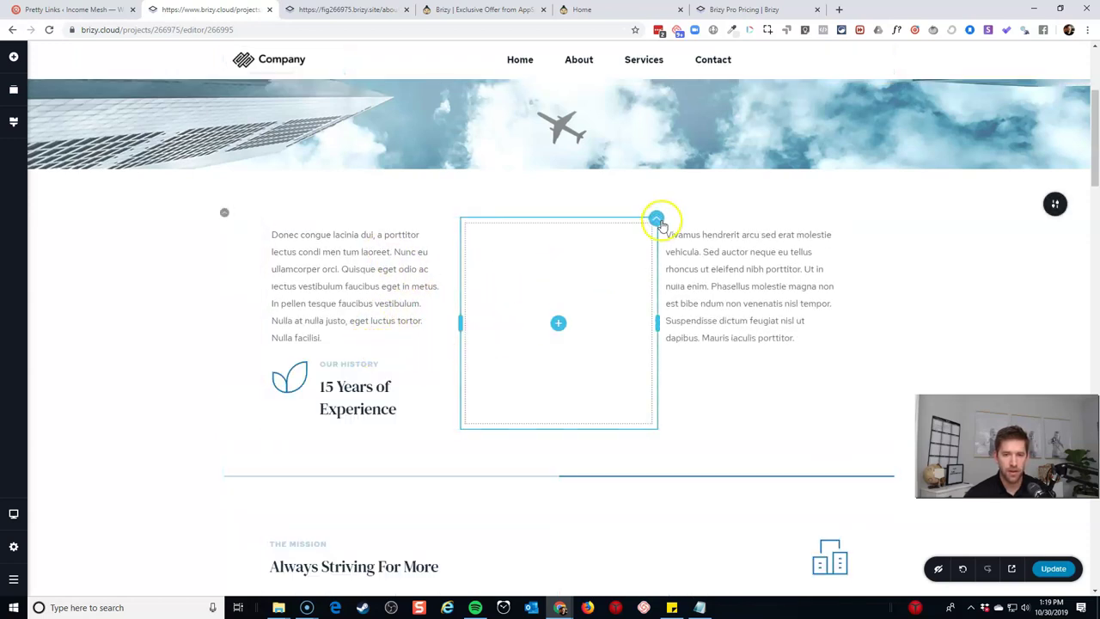
{"action": "left_click", "coordinate": [656, 220]}
{"action": "left_click", "coordinate": [727, 189]}
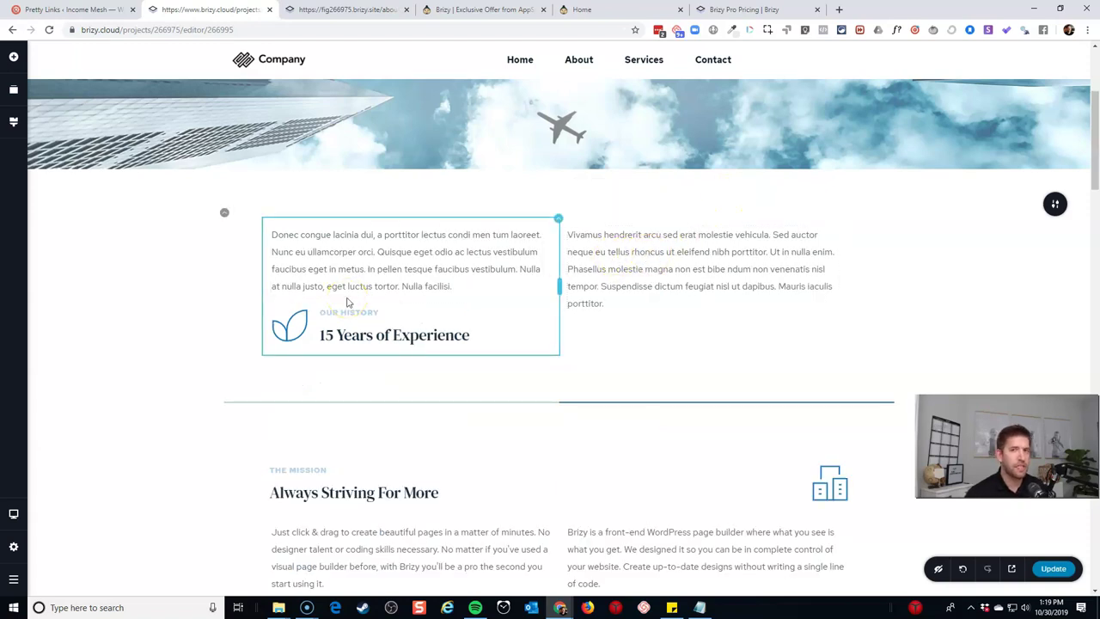
- Publish the rearranged About page with Update and close the open menu
{"action": "scroll", "coordinate": [348, 297], "scroll_direction": "down", "scroll_amount": 2}
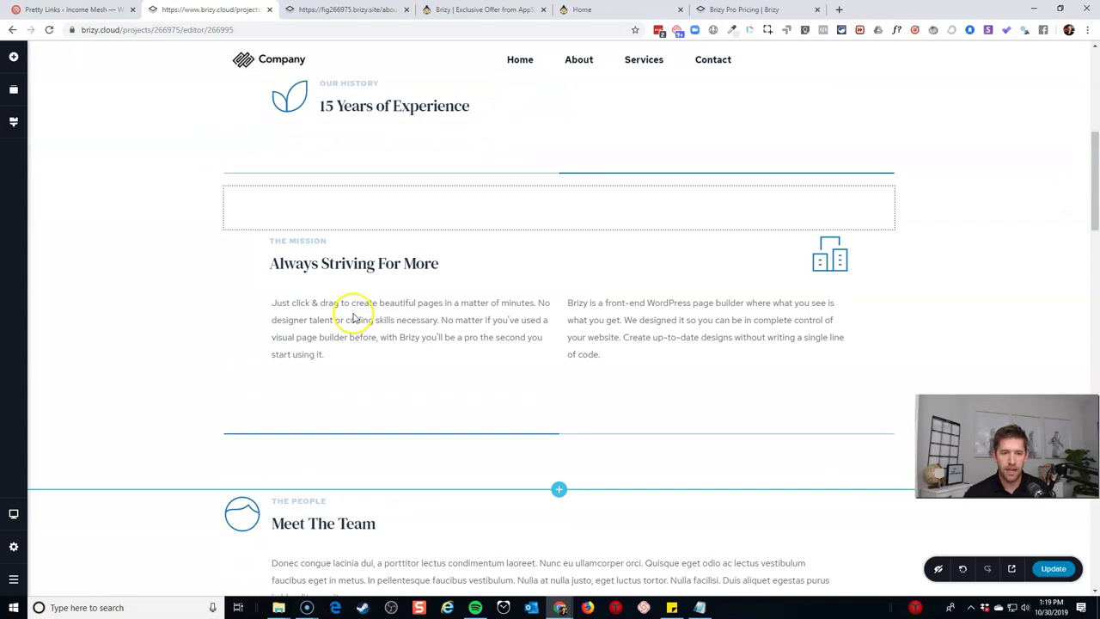
{"action": "scroll", "coordinate": [356, 315], "scroll_direction": "up", "scroll_amount": 1}
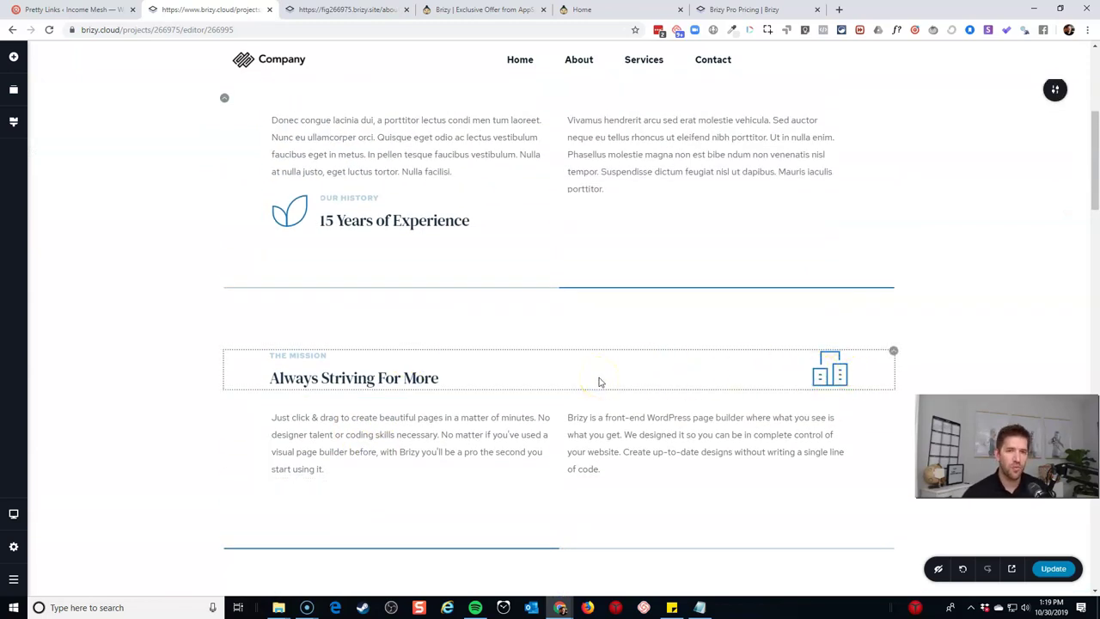
{"action": "left_click", "coordinate": [199, 486]}
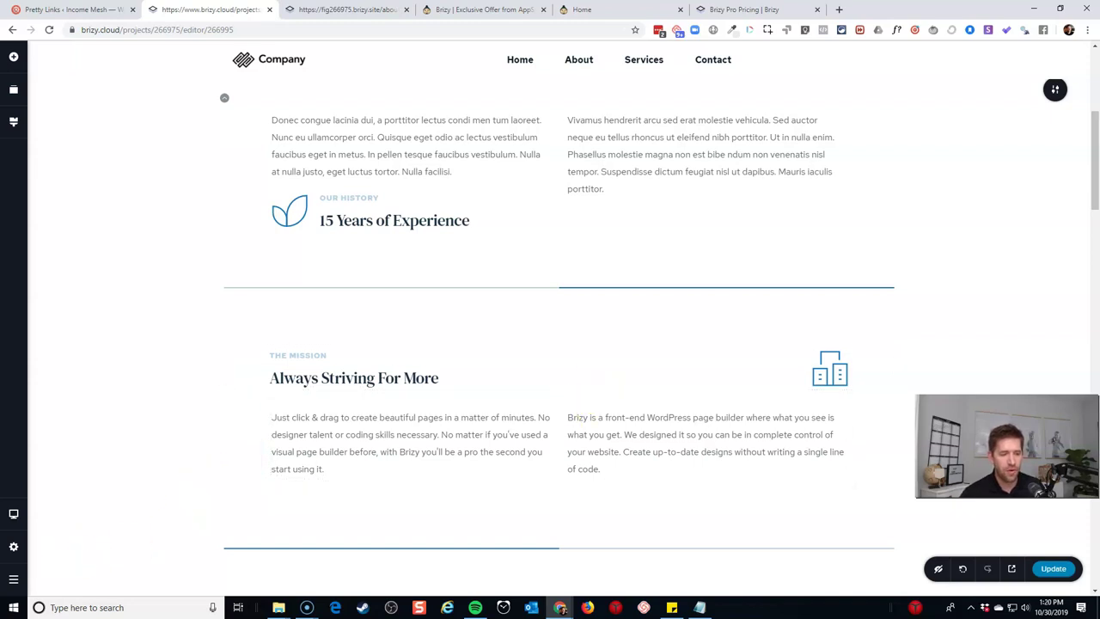
{"action": "left_click", "coordinate": [13, 580]}
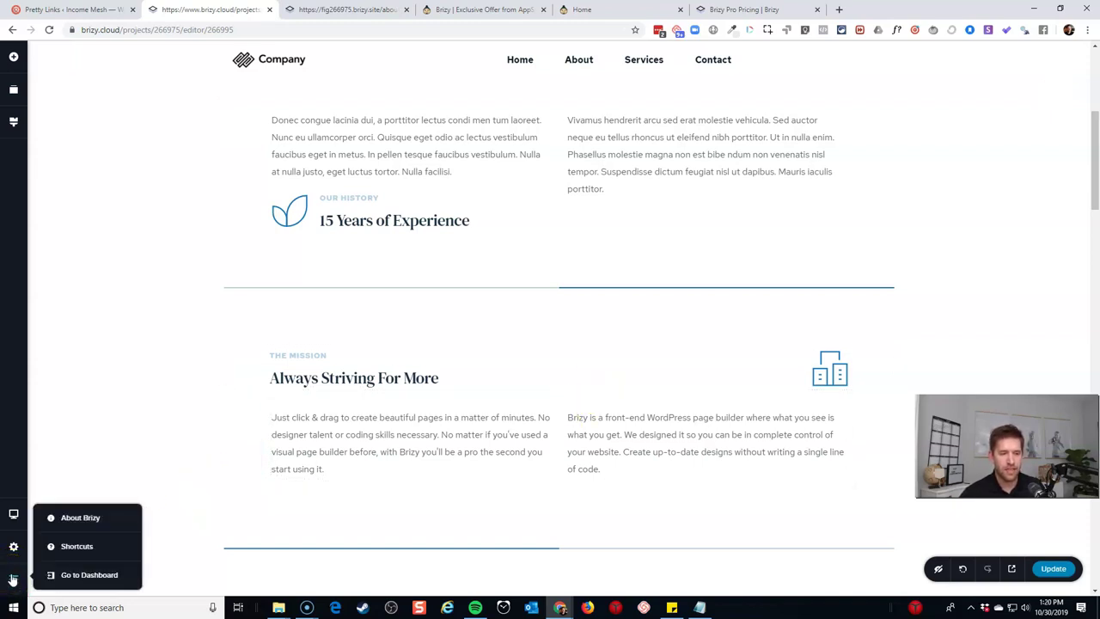
{"action": "left_click", "coordinate": [369, 426]}
{"action": "left_click", "coordinate": [491, 287]}
{"action": "scroll", "coordinate": [524, 294], "scroll_direction": "down", "scroll_amount": 3}
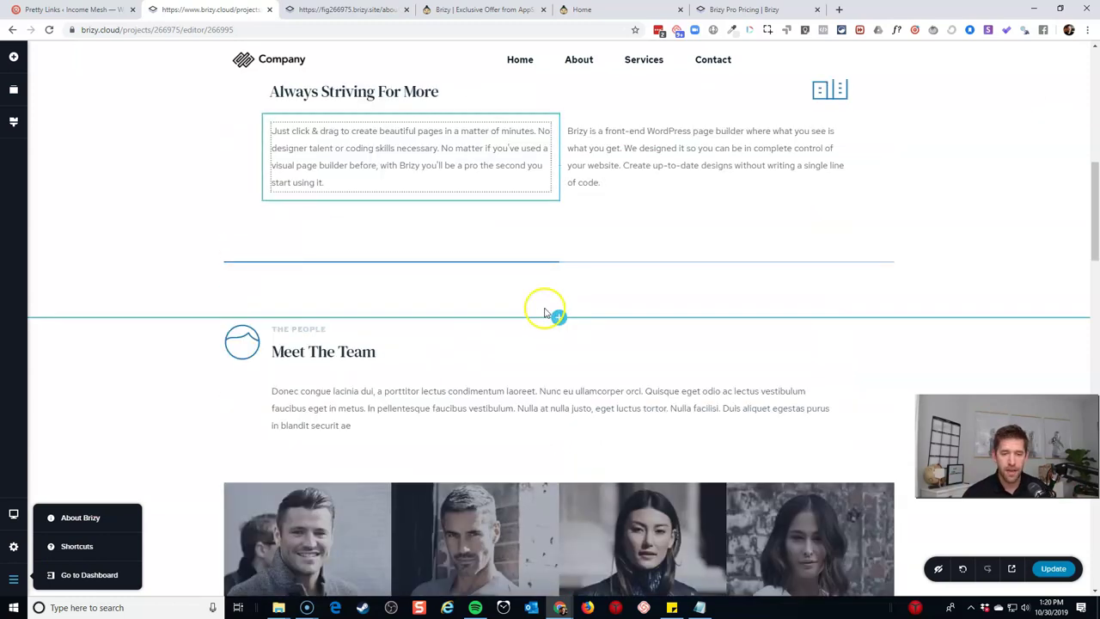
{"action": "left_click", "coordinate": [1055, 569]}
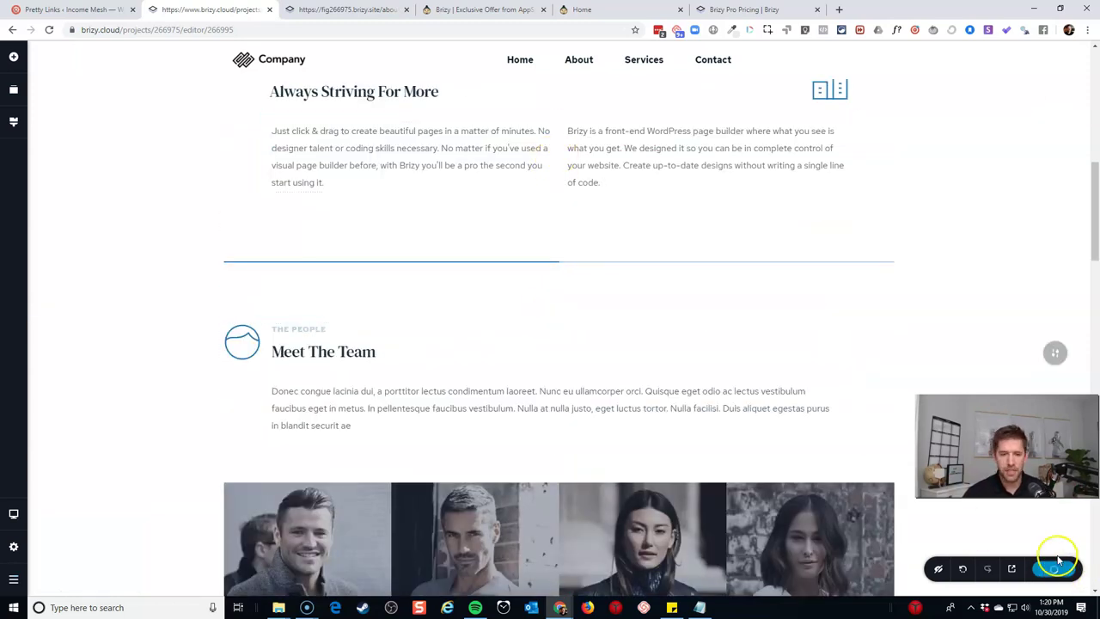
{"action": "left_click", "coordinate": [278, 387]}
{"action": "left_click", "coordinate": [234, 348]}
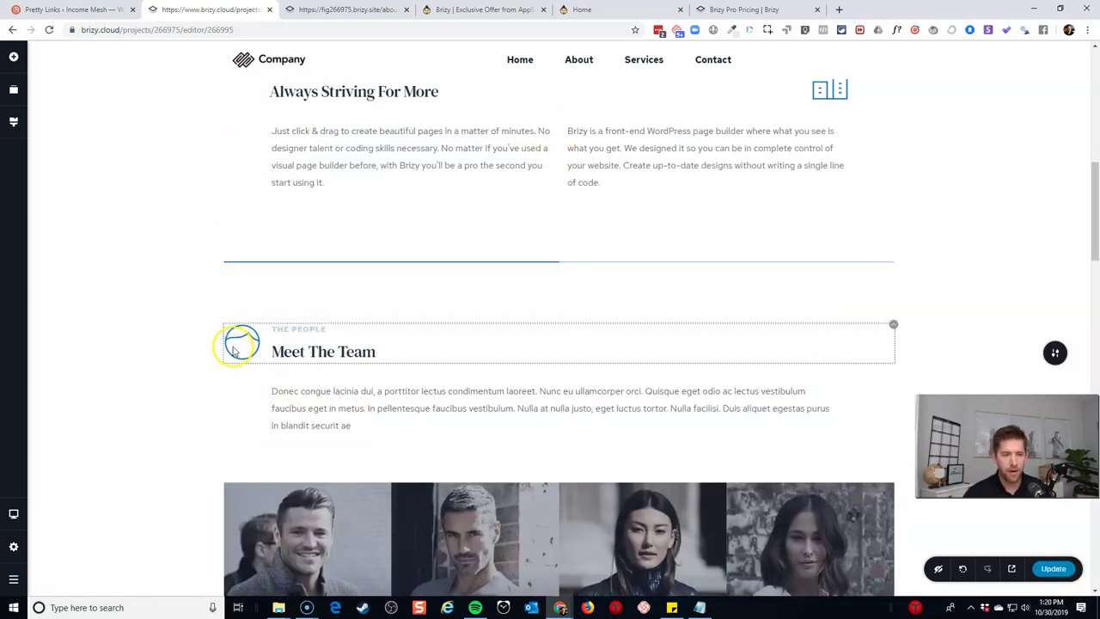
- Open the Contact page in the editor and insert the global Company header block
{"action": "left_click", "coordinate": [14, 548]}
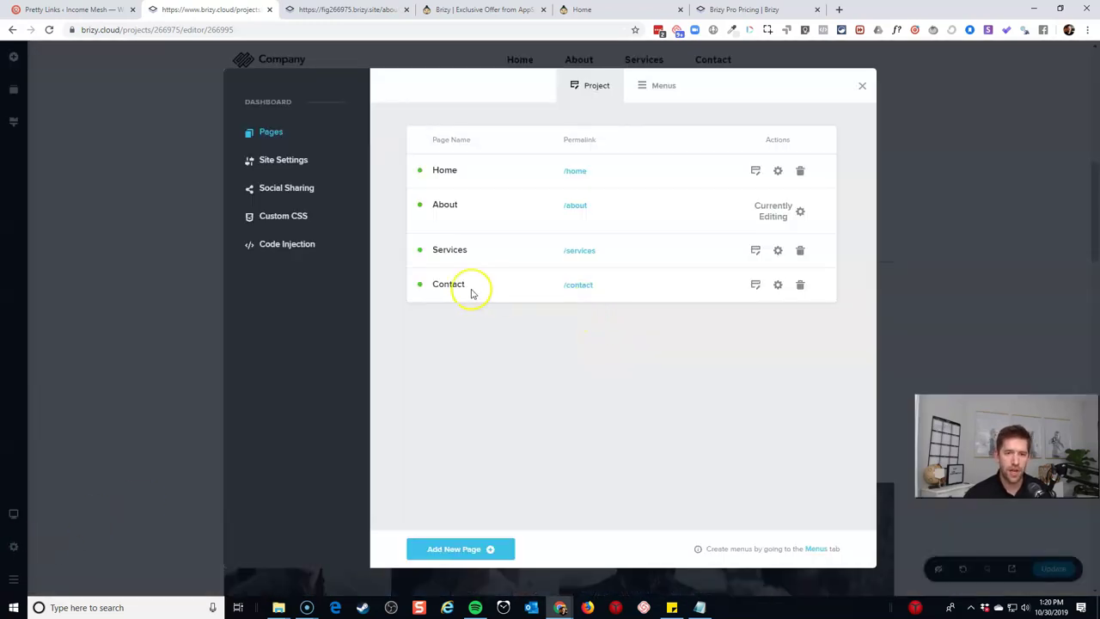
{"action": "left_click", "coordinate": [757, 287]}
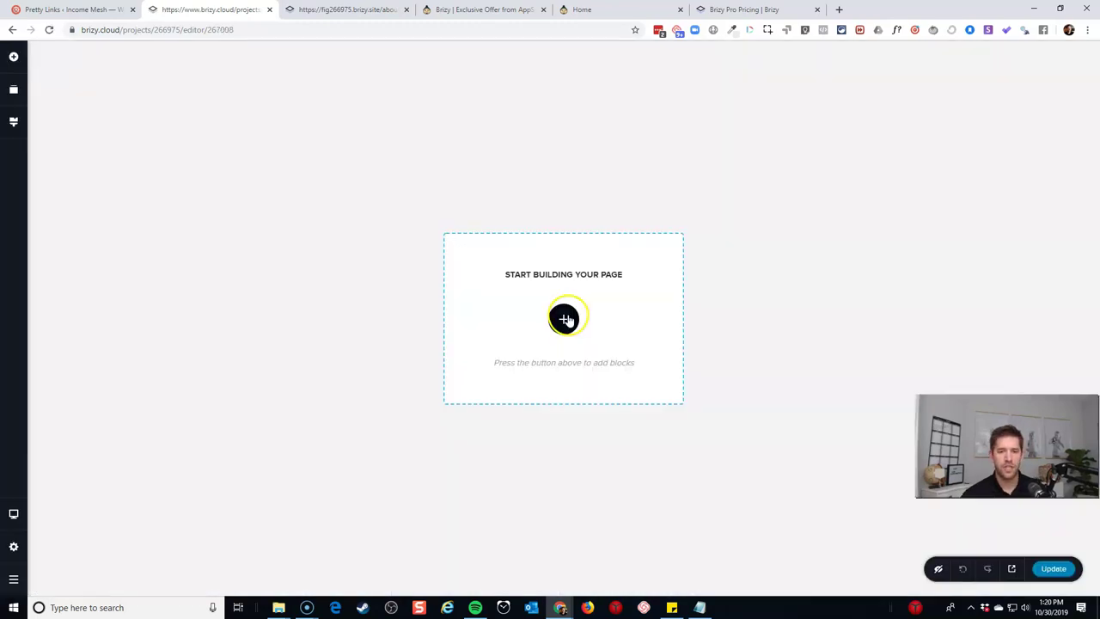
{"action": "left_click", "coordinate": [564, 319]}
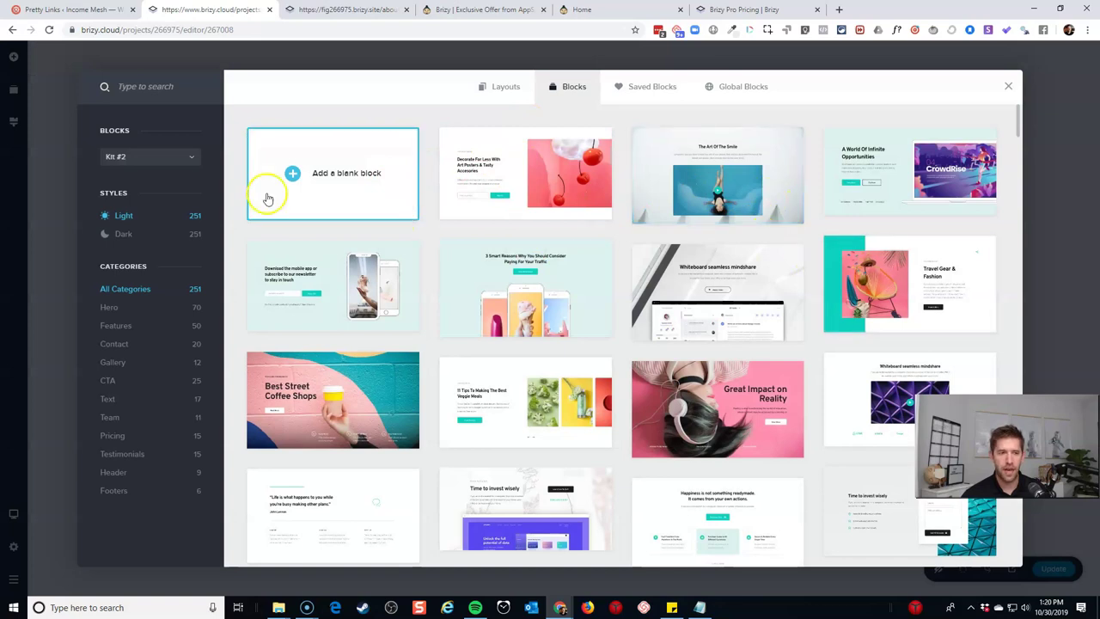
{"action": "left_click", "coordinate": [746, 89]}
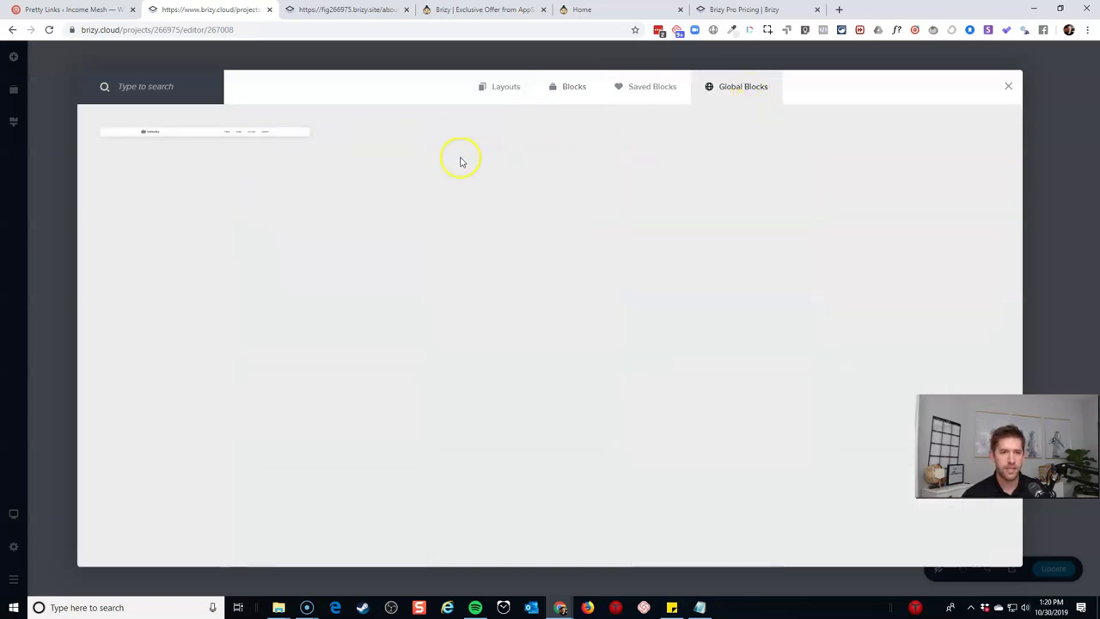
{"action": "left_click", "coordinate": [273, 136]}
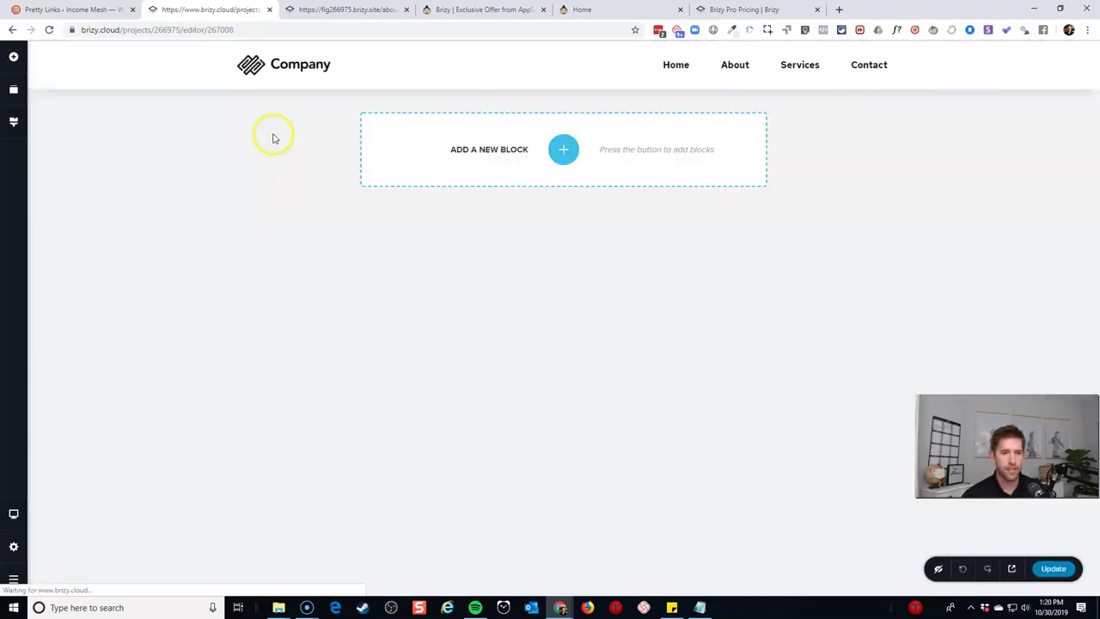
- Insert the 'Drop us a line' block from the Contact category of the block library
{"action": "left_click", "coordinate": [562, 152]}
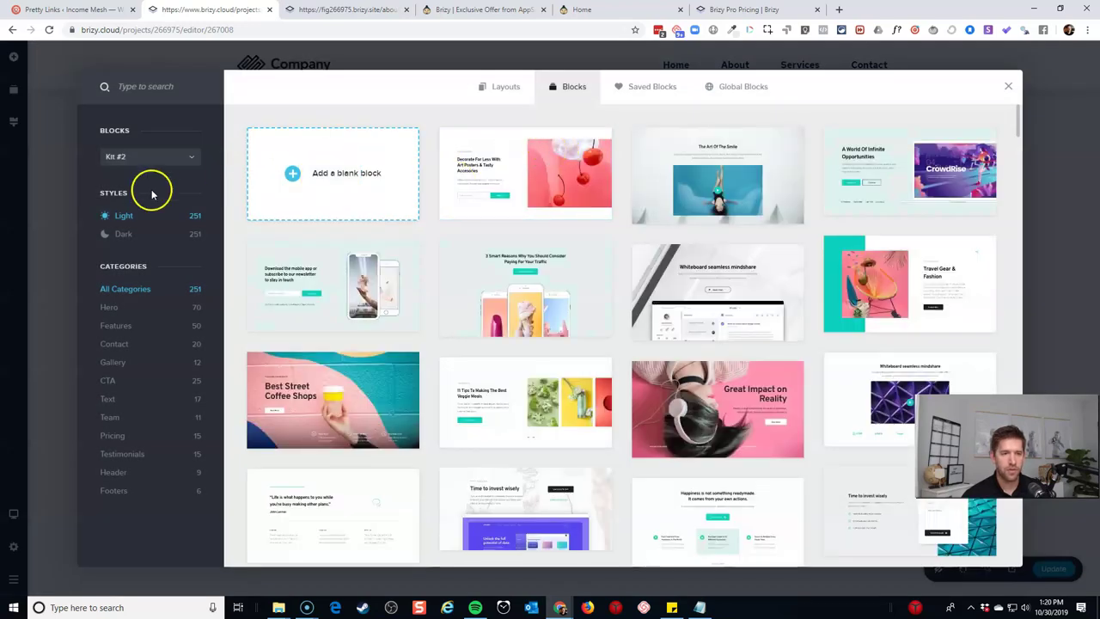
{"action": "left_click", "coordinate": [114, 344]}
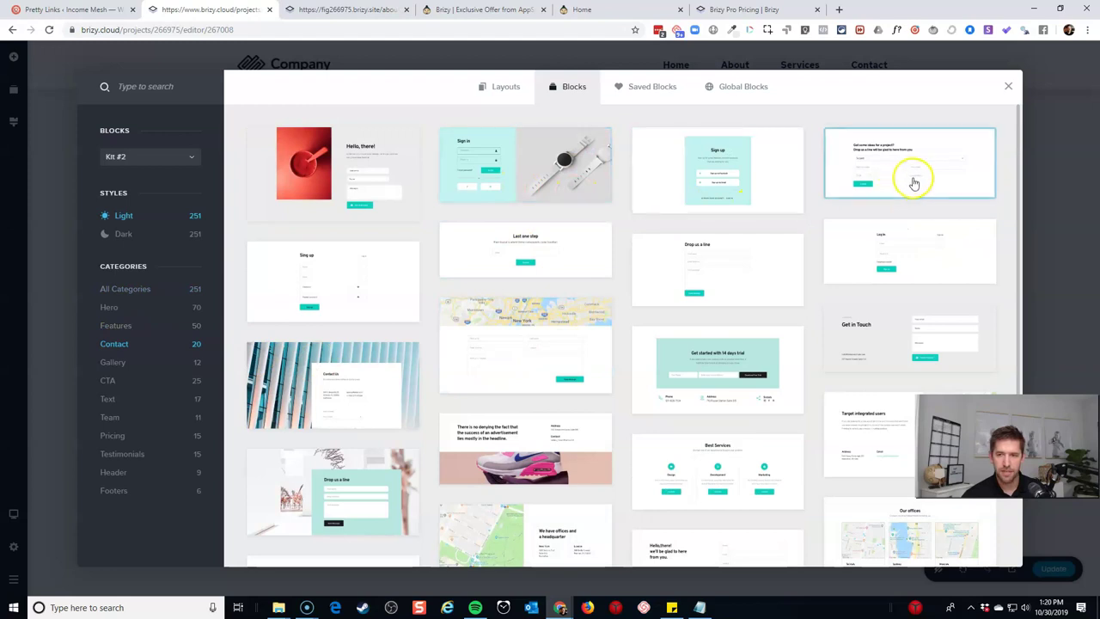
{"action": "left_click", "coordinate": [755, 261]}
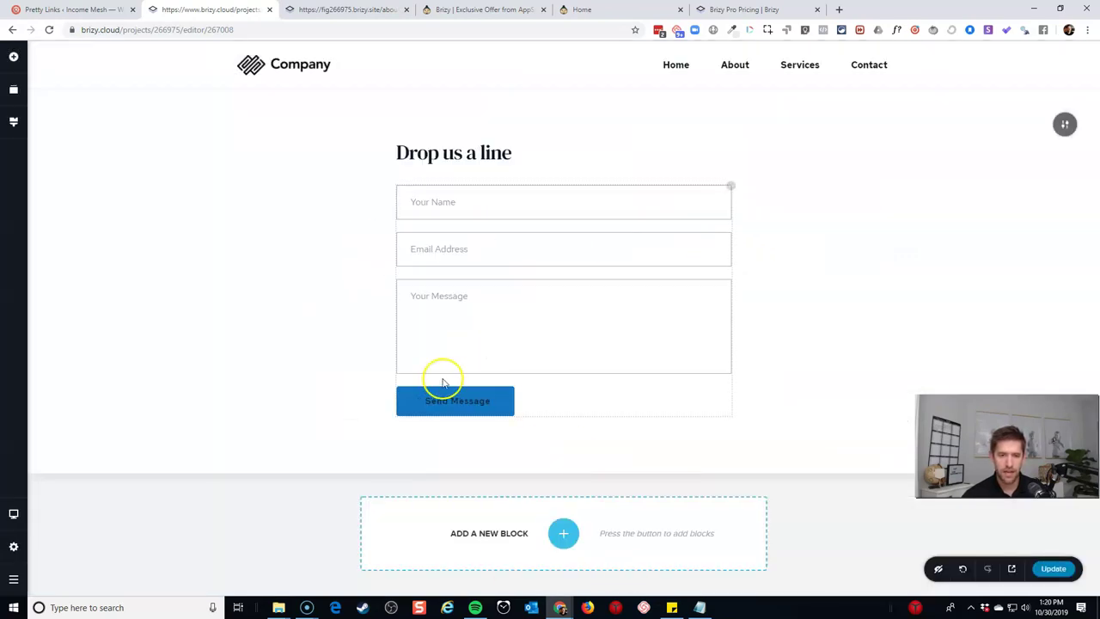
- Inspect the form's Your Name field and Send Message button, then show its app integrations list
{"action": "left_click", "coordinate": [589, 216]}
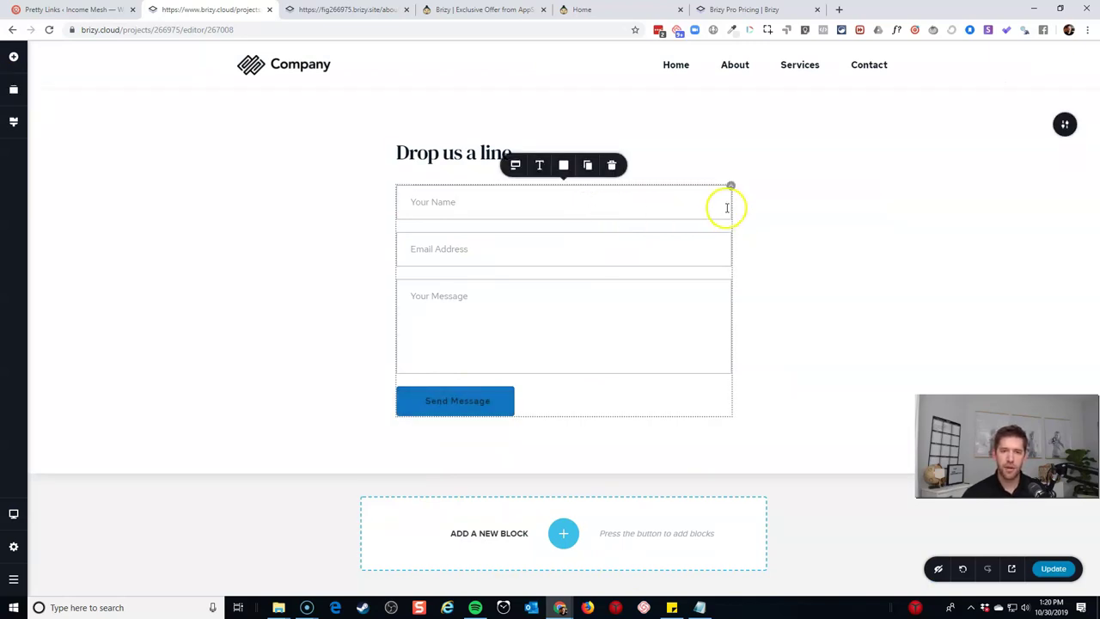
{"action": "left_click", "coordinate": [490, 404]}
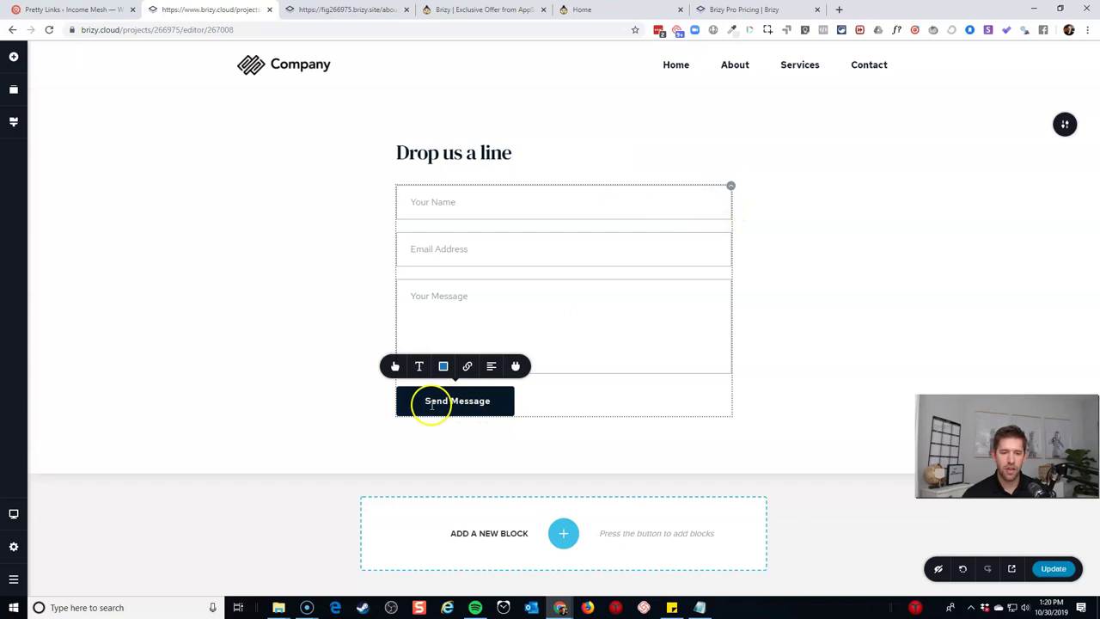
{"action": "left_click", "coordinate": [516, 367]}
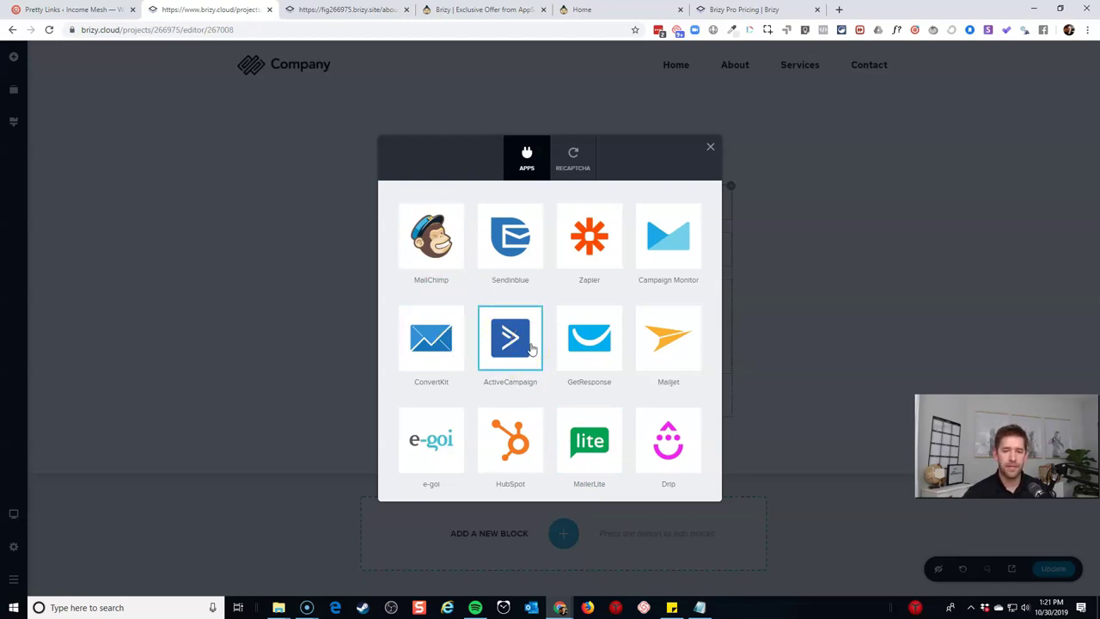
{"action": "left_click", "coordinate": [579, 264]}
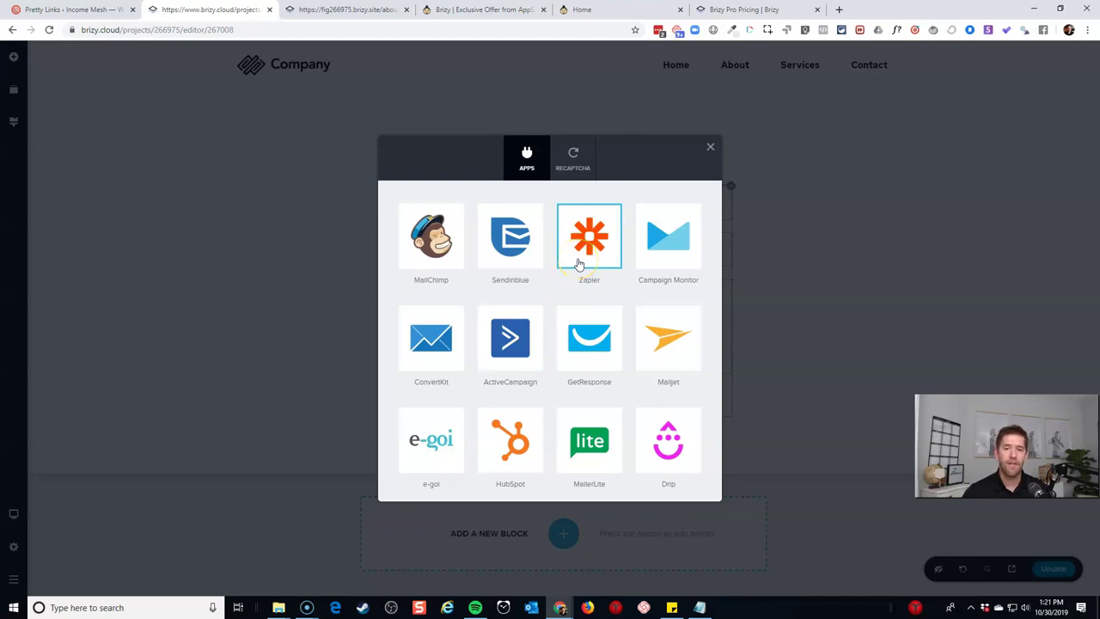
{"action": "left_click", "coordinate": [571, 161]}
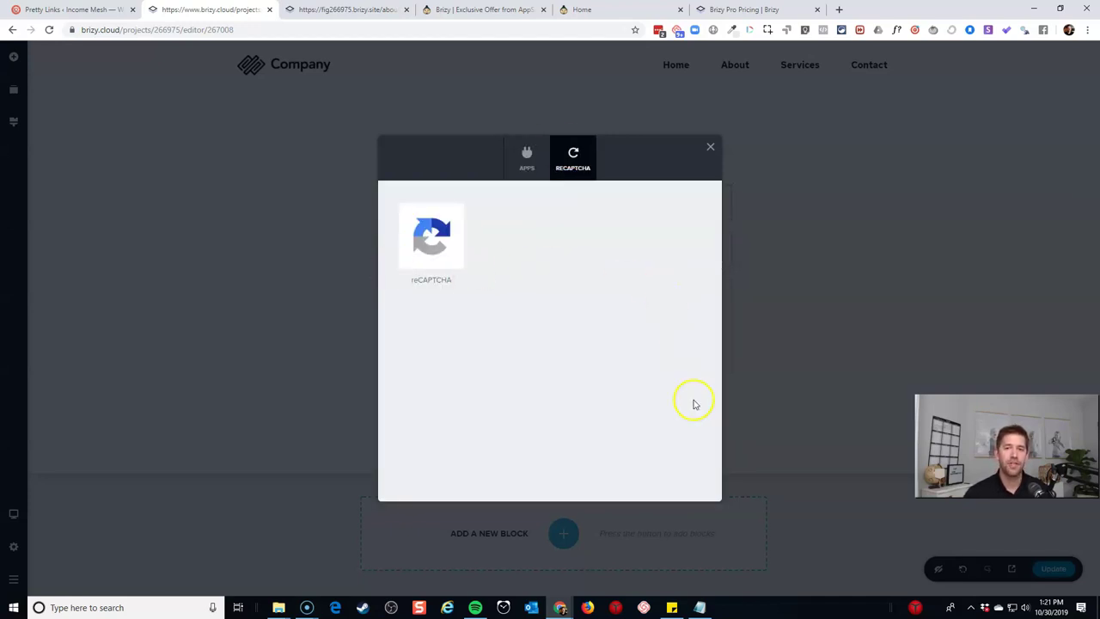
{"action": "left_click", "coordinate": [711, 149]}
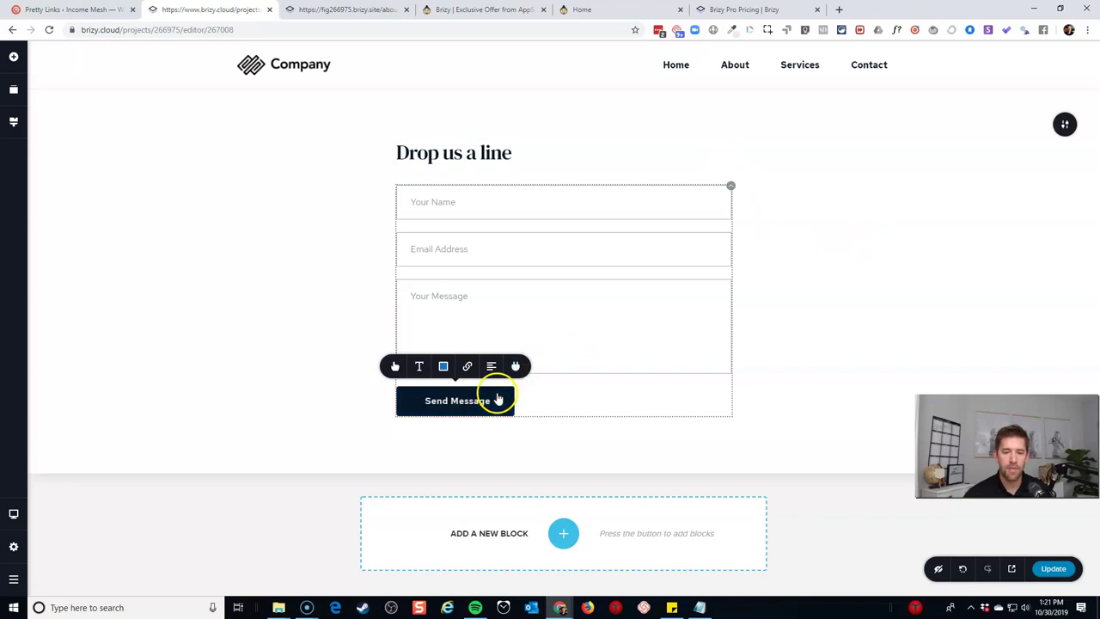
{"action": "left_click", "coordinate": [464, 367]}
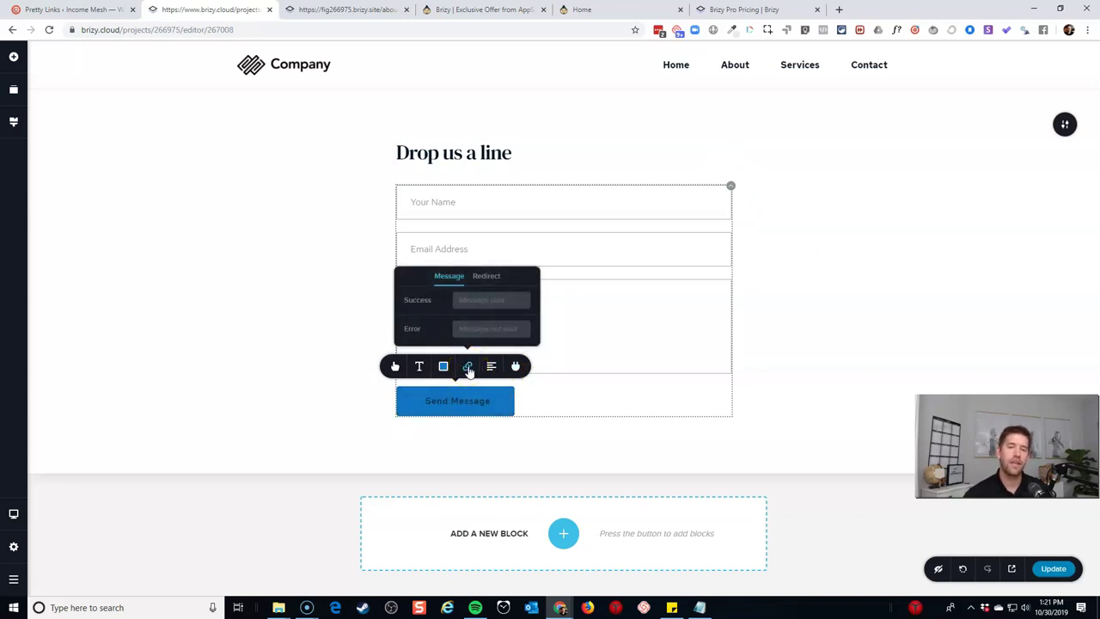
{"action": "left_click", "coordinate": [488, 277]}
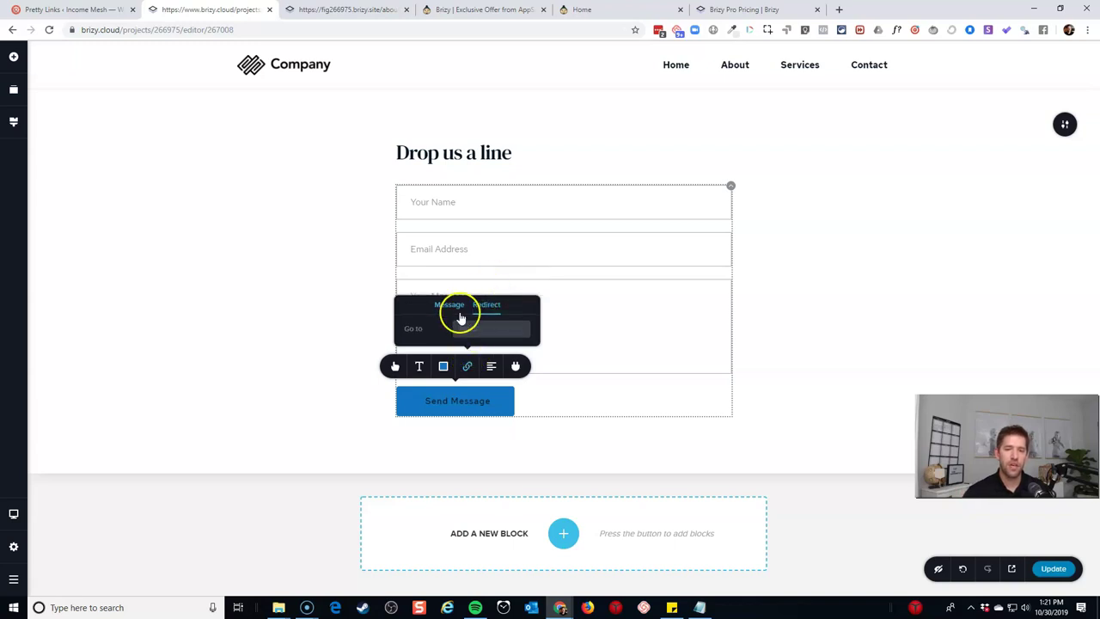
{"action": "left_click", "coordinate": [467, 327]}
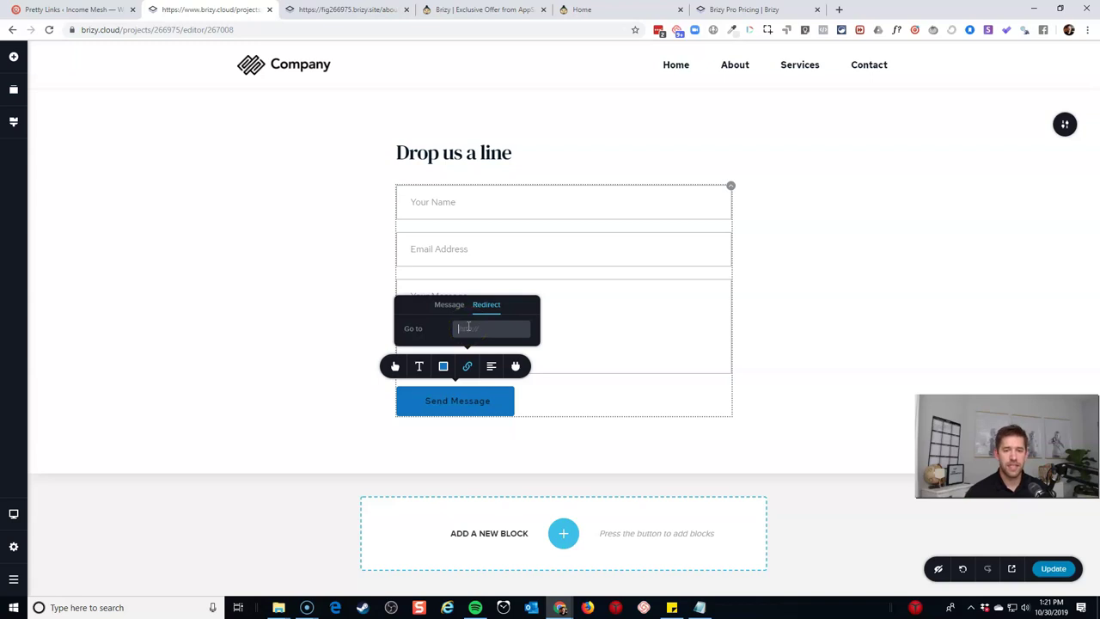
{"action": "left_click", "coordinate": [583, 331]}
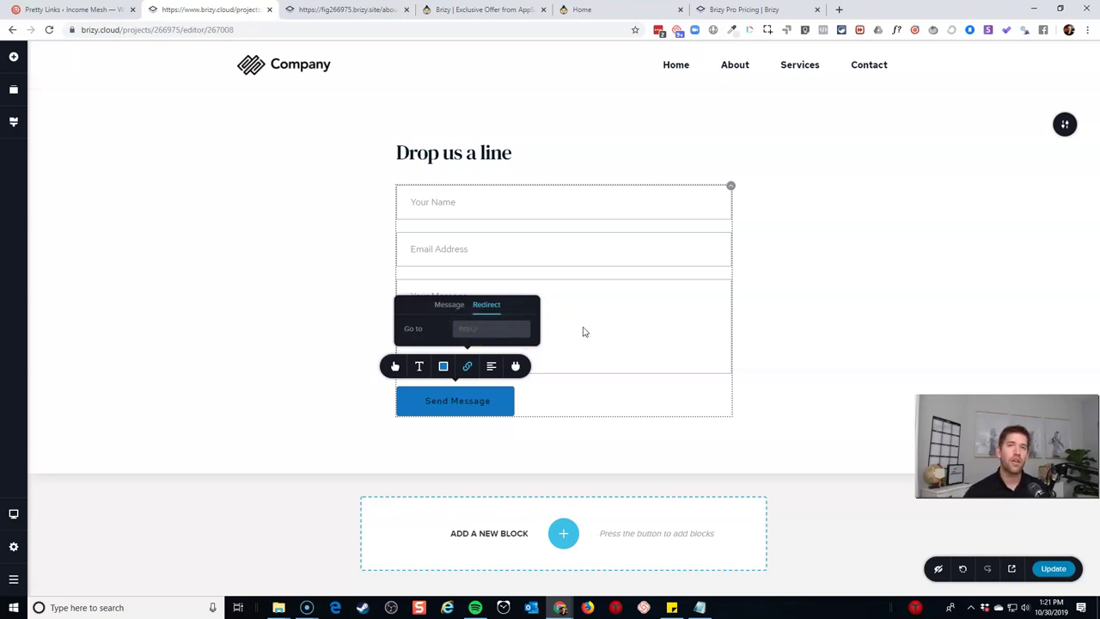
{"action": "left_click", "coordinate": [748, 280]}
{"action": "left_click", "coordinate": [431, 394]}
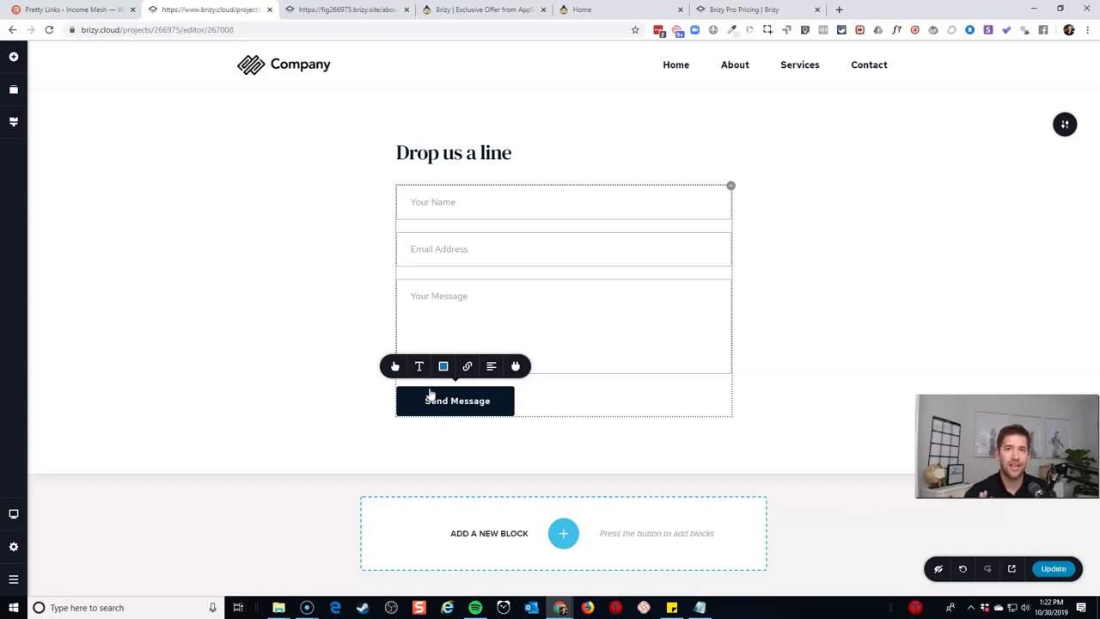
- Save the Contact page, preview the live site, and go to its Home page
{"action": "left_click", "coordinate": [1058, 569]}
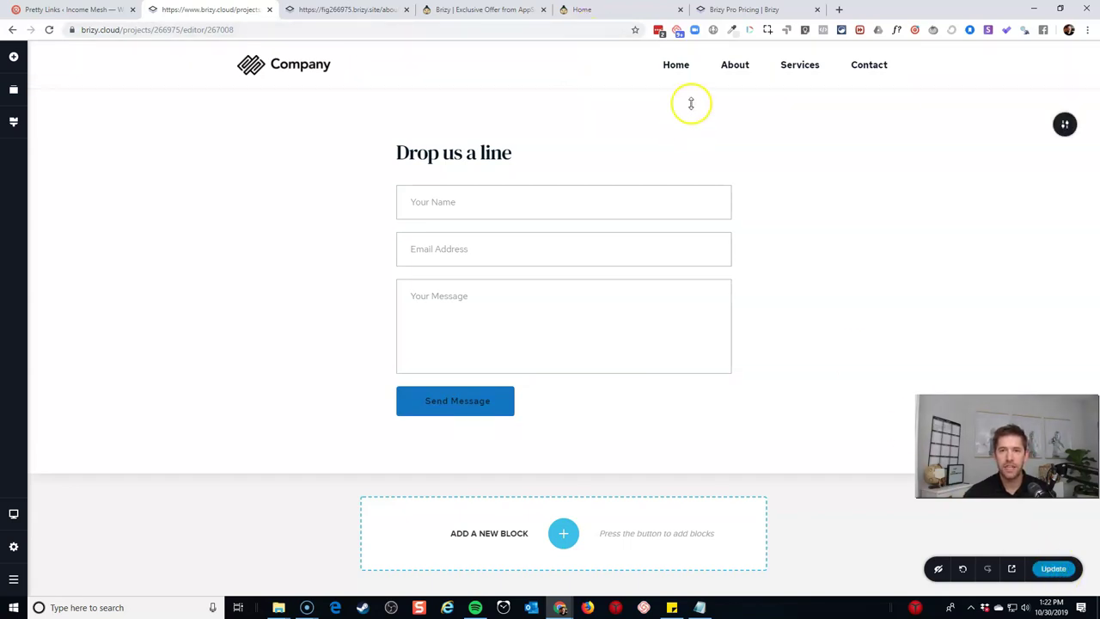
{"action": "left_click", "coordinate": [1012, 569]}
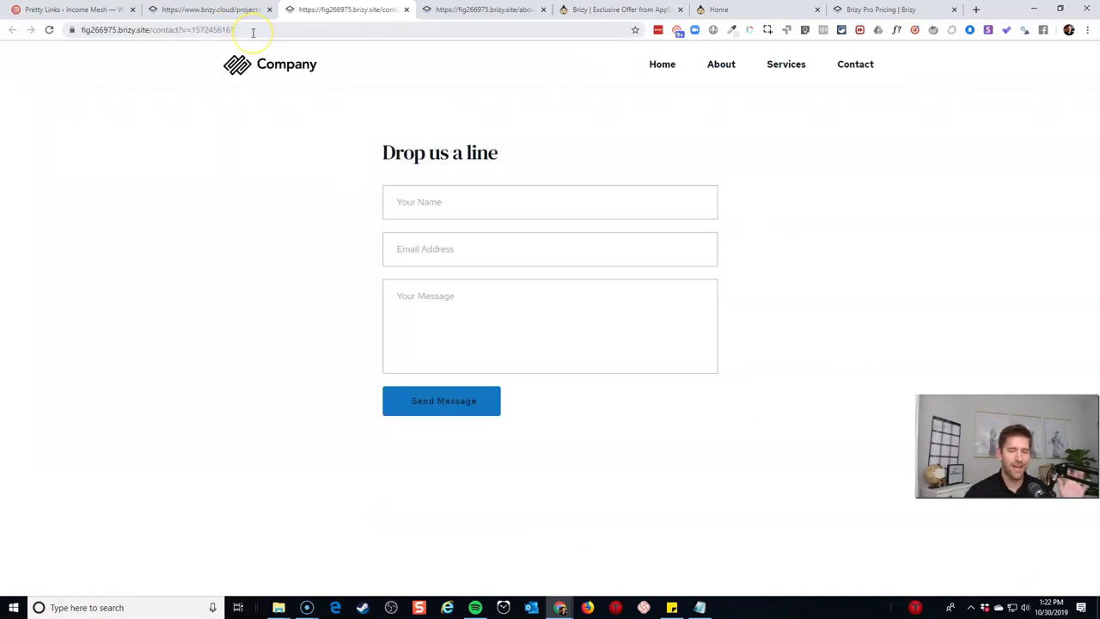
{"action": "left_click", "coordinate": [659, 65]}
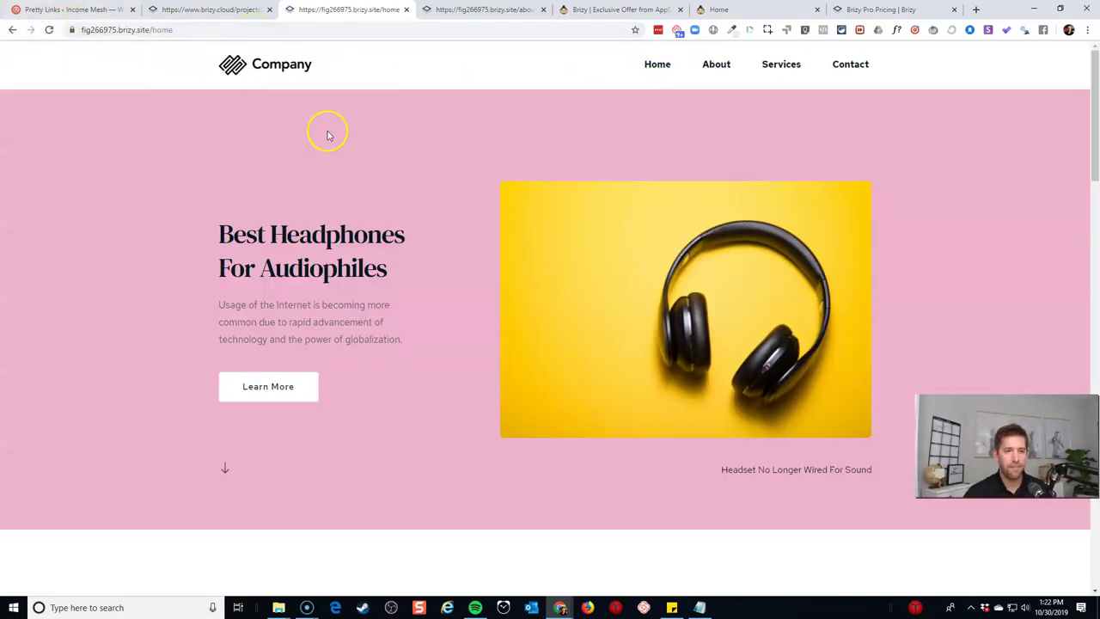
- Scroll through the live Home page, copy its web address, and start a new browser tab
{"action": "scroll", "coordinate": [346, 137], "scroll_direction": "down", "scroll_amount": 6}
{"action": "scroll", "coordinate": [593, 358], "scroll_direction": "down", "scroll_amount": 8}
{"action": "scroll", "coordinate": [518, 300], "scroll_direction": "down", "scroll_amount": 2}
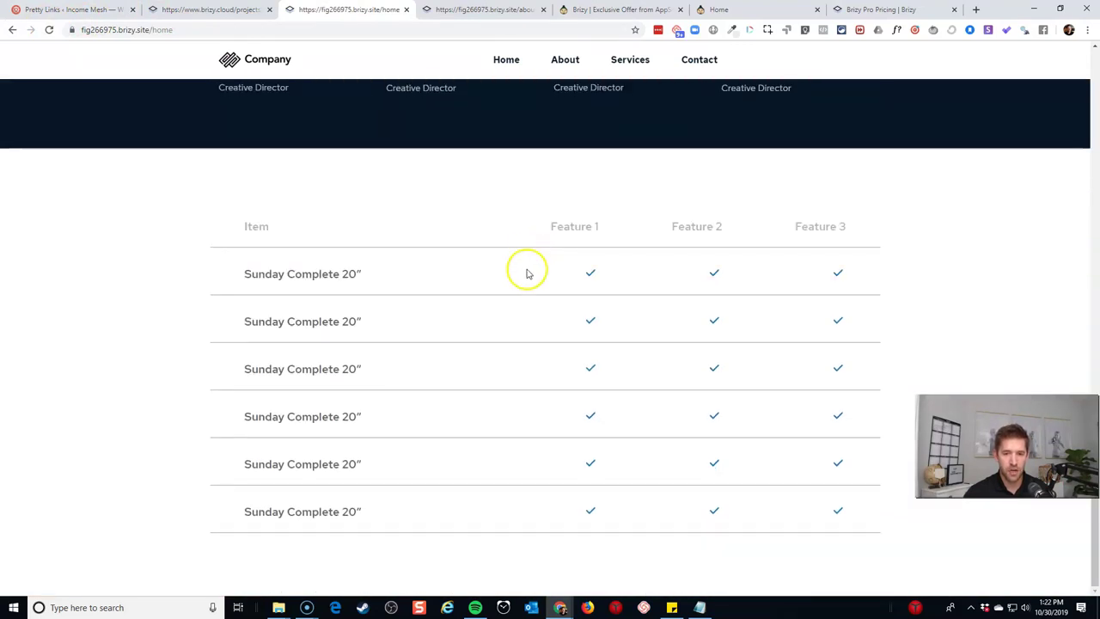
{"action": "scroll", "coordinate": [401, 345], "scroll_direction": "up", "scroll_amount": 3}
{"action": "scroll", "coordinate": [401, 345], "scroll_direction": "up", "scroll_amount": 10}
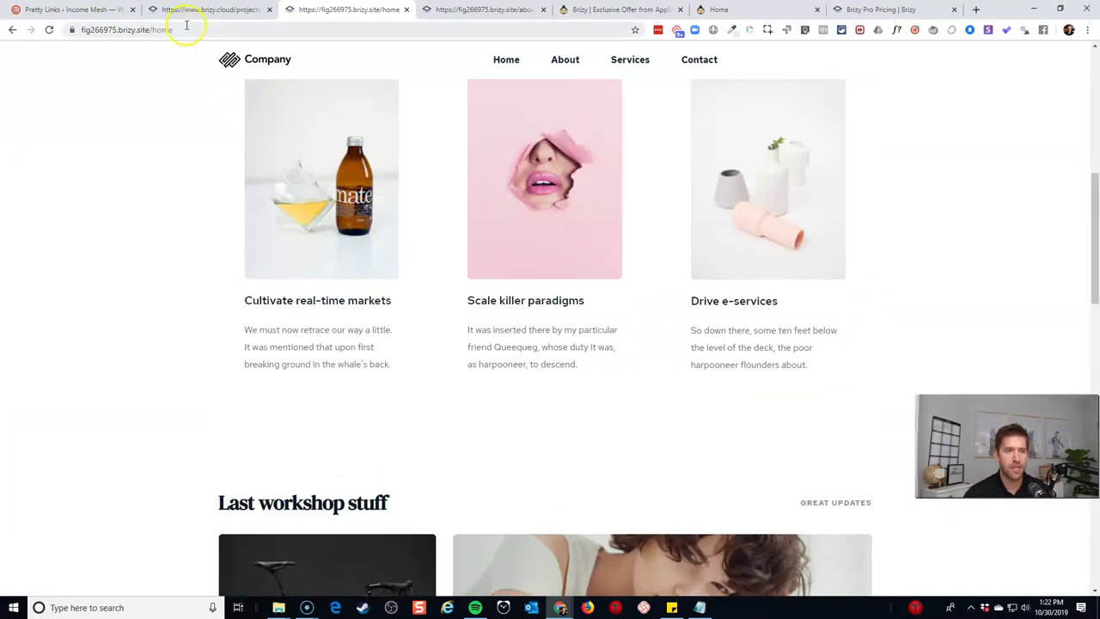
{"action": "left_click", "coordinate": [187, 26]}
{"action": "key", "text": "ctrl+c"}
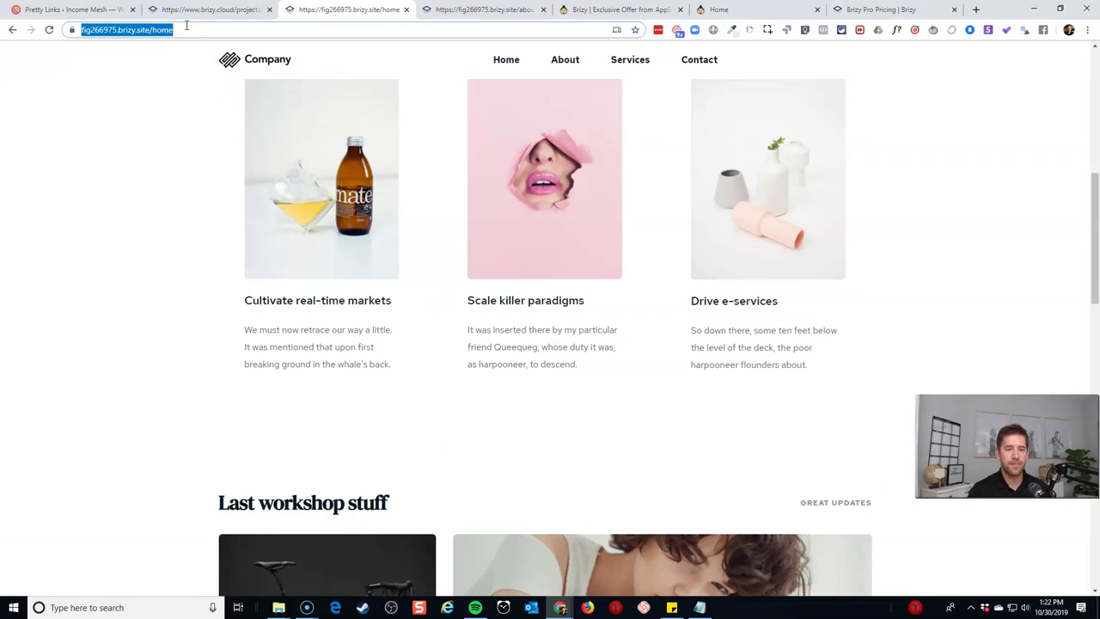
{"action": "key", "text": "ctrl+t"}
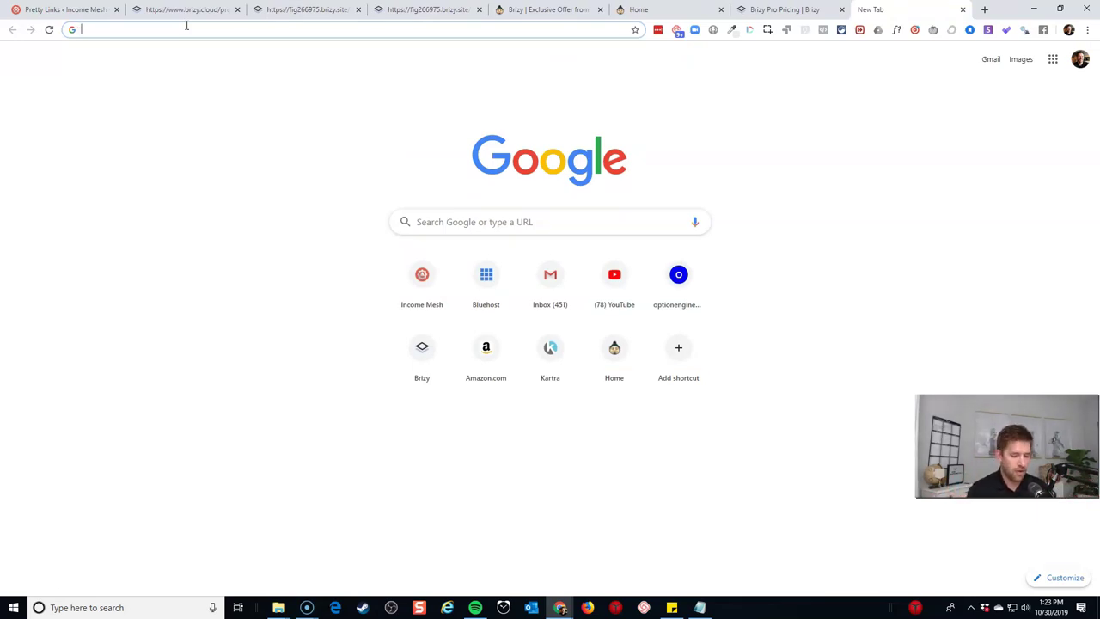
- Run a GTmetrix speed test on the pasted live Home page address
{"action": "type", "text": "gtmetrix"}
{"action": "key", "text": "Return"}
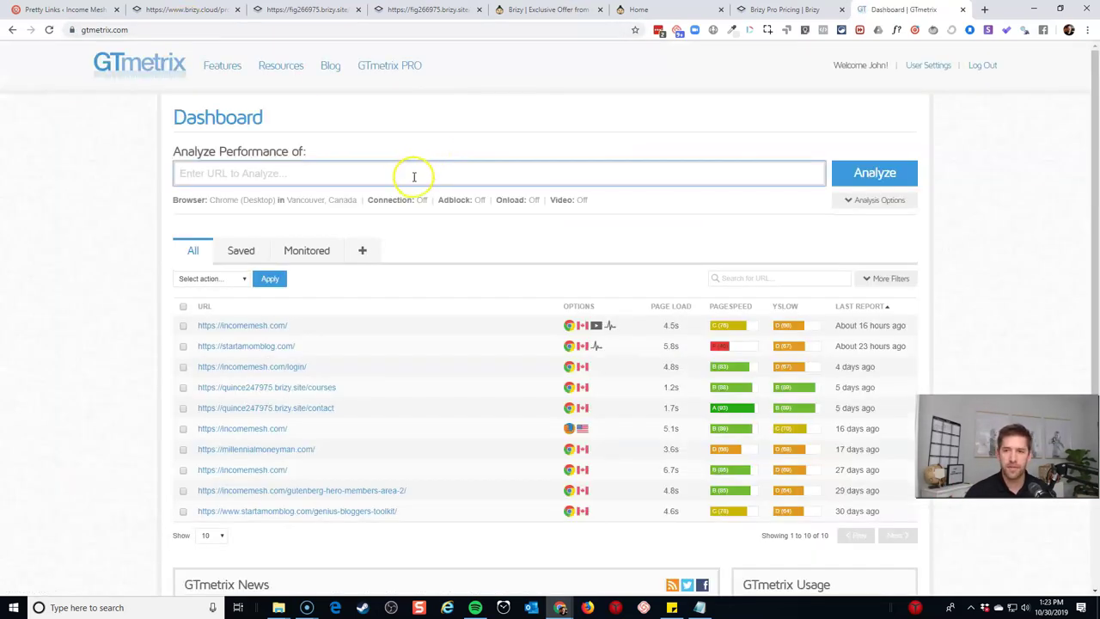
{"action": "left_click", "coordinate": [414, 177]}
{"action": "key", "text": "ctrl+v"}
{"action": "left_click", "coordinate": [894, 175]}
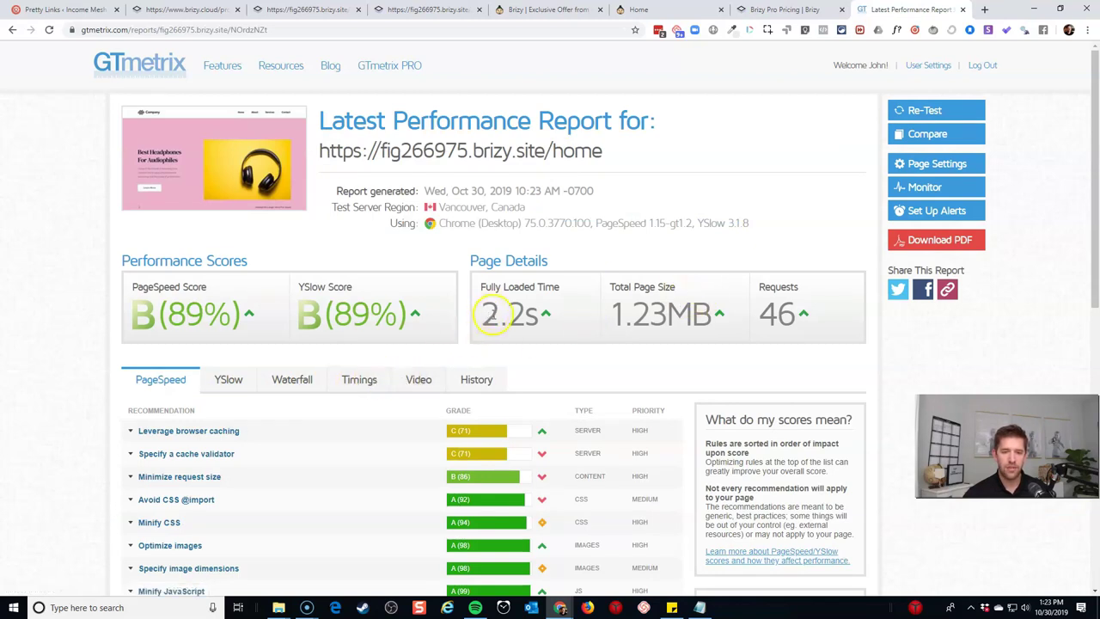
- Review the GTmetrix timings, waterfall and YSlow results, then return to the Brizy editor tab
{"action": "left_click", "coordinate": [360, 380]}
{"action": "scroll", "coordinate": [378, 430], "scroll_direction": "down", "scroll_amount": 1}
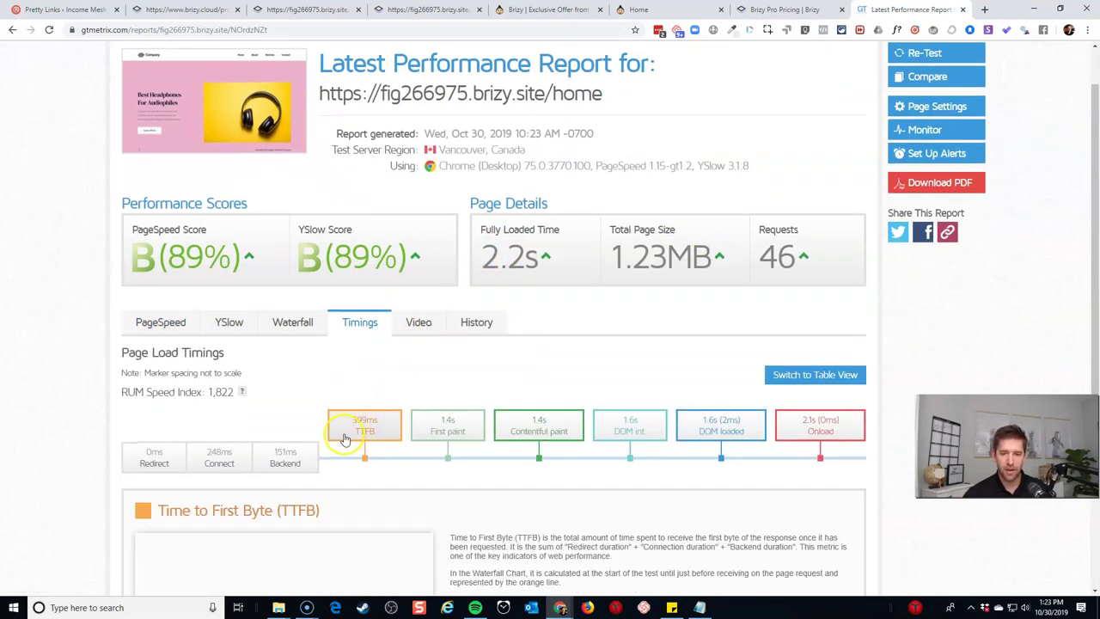
{"action": "left_click", "coordinate": [292, 322]}
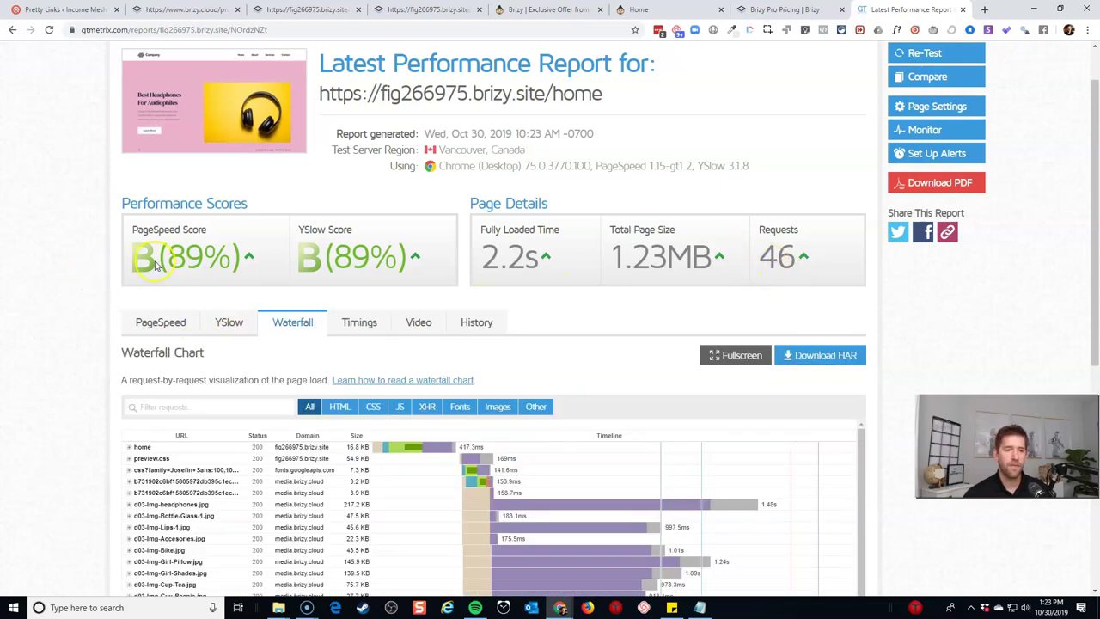
{"action": "left_click", "coordinate": [207, 326]}
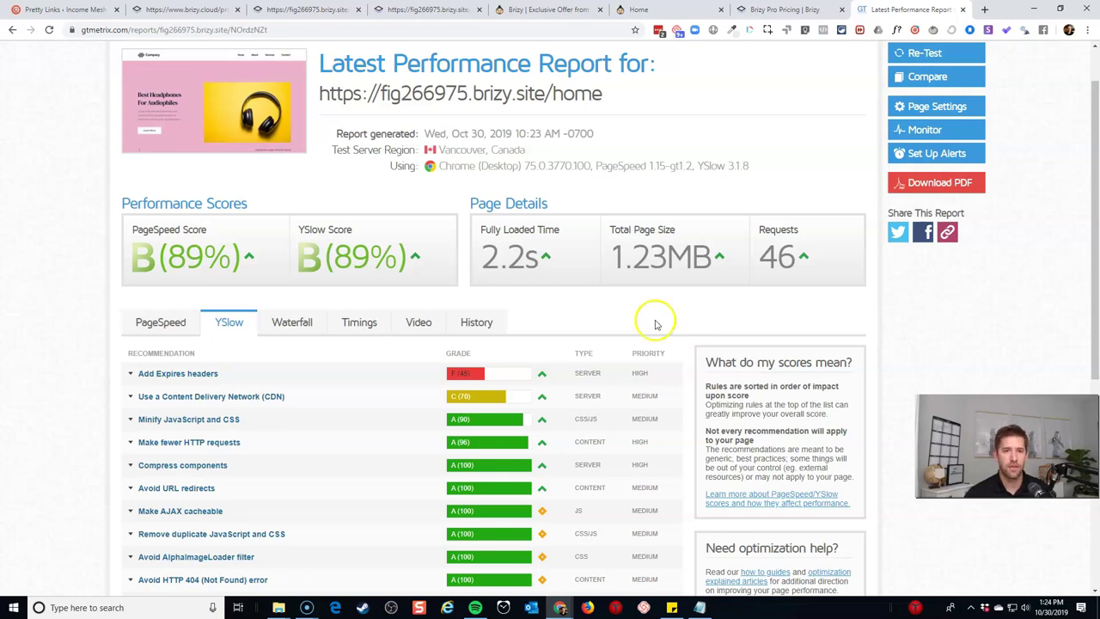
{"action": "scroll", "coordinate": [559, 275], "scroll_direction": "up", "scroll_amount": 1}
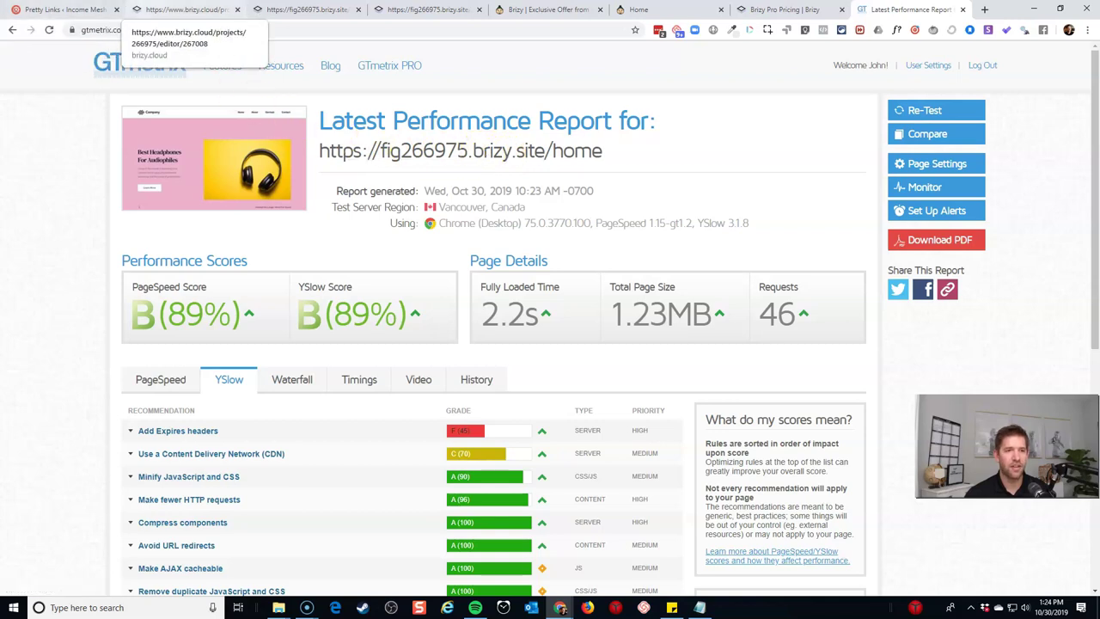
{"action": "left_click", "coordinate": [182, 9]}
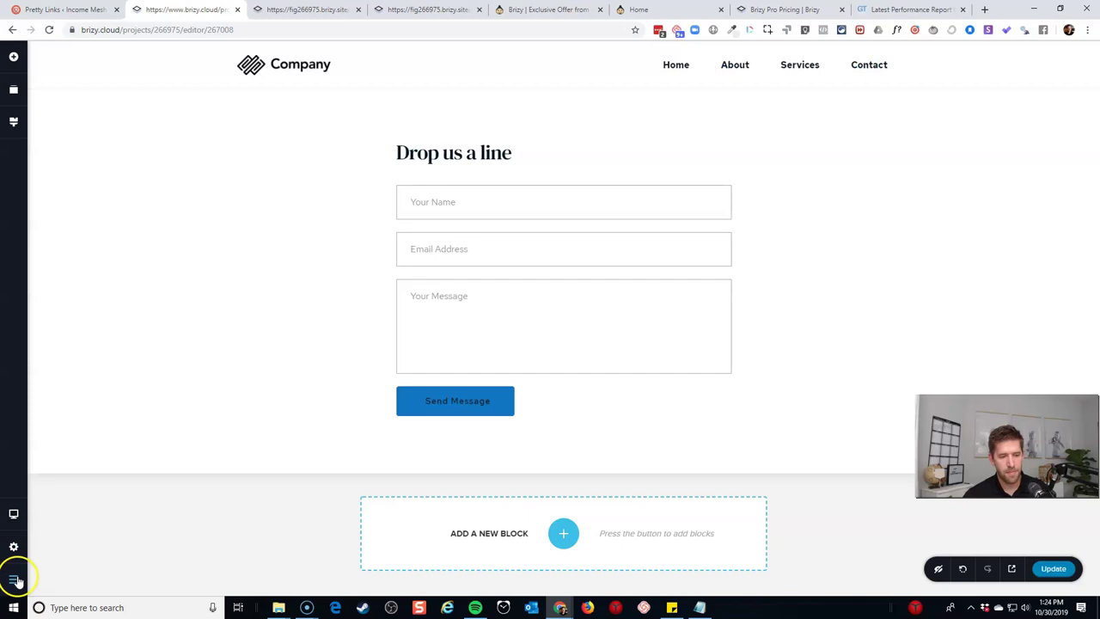
- Go to the Brizy Cloud dashboard and bring up Project #4's 'How to Publish Your Page?' options
{"action": "left_click", "coordinate": [14, 580]}
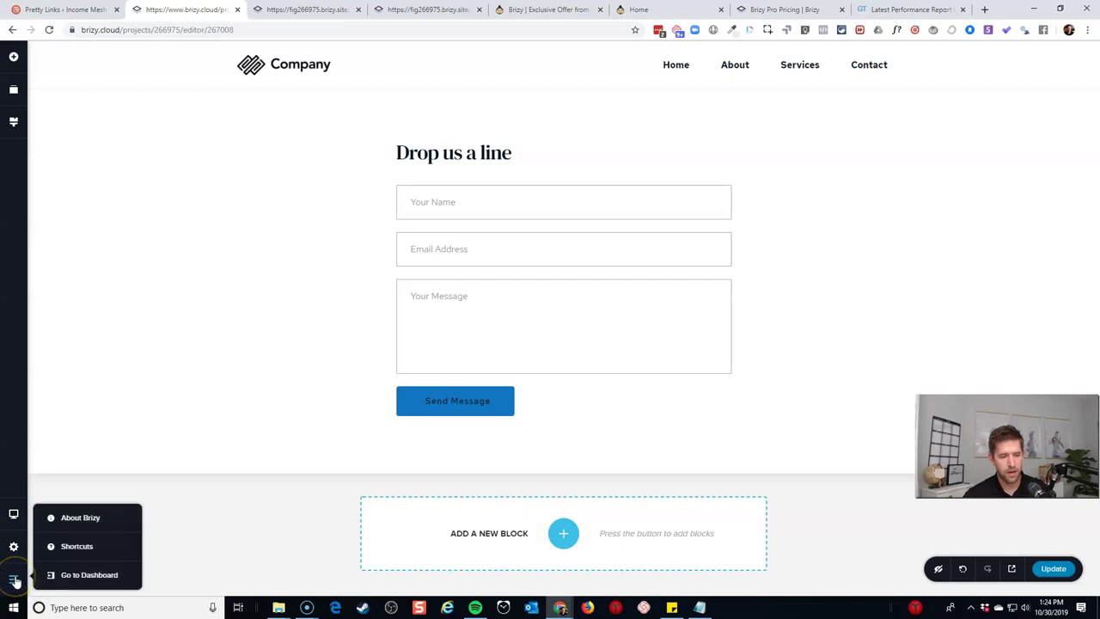
{"action": "left_click", "coordinate": [71, 575]}
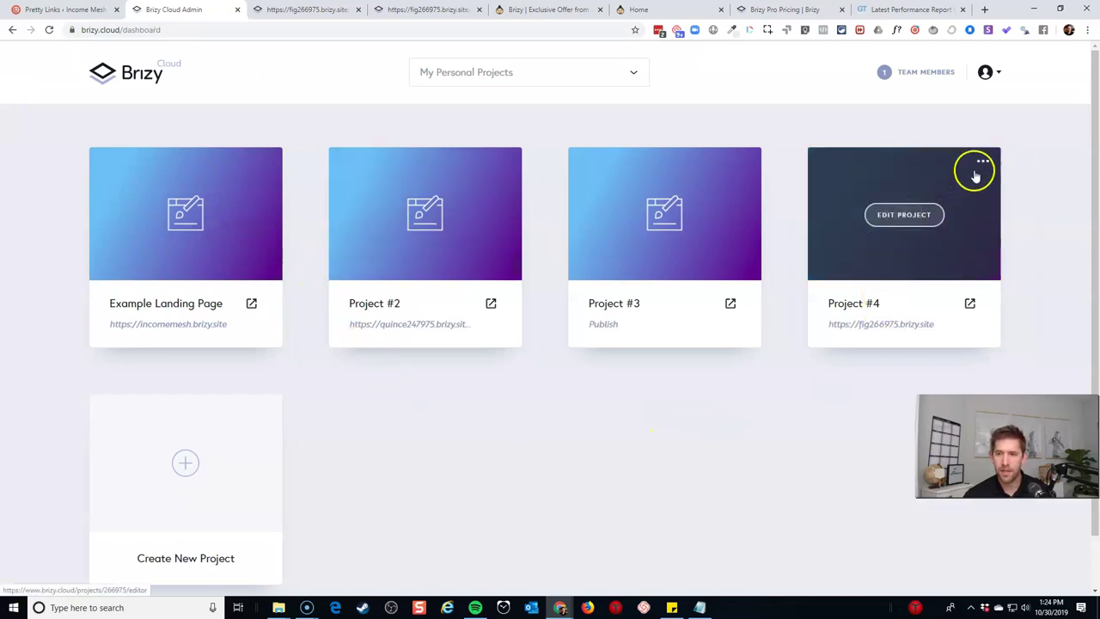
{"action": "left_click", "coordinate": [943, 193]}
{"action": "mouse_move", "coordinate": [929, 226]}
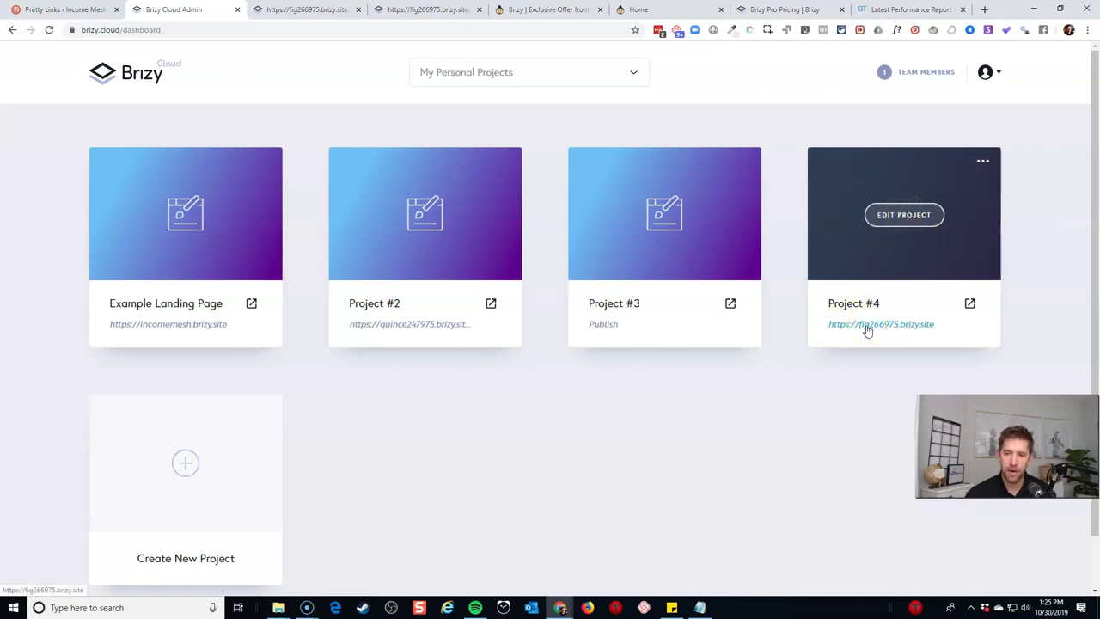
{"action": "left_click", "coordinate": [867, 330]}
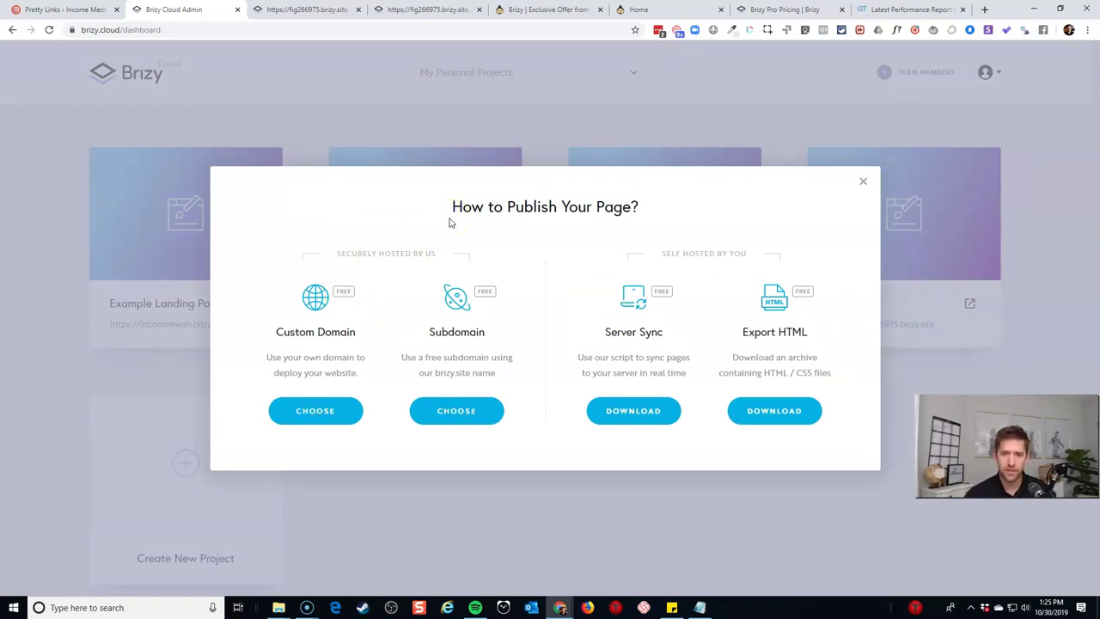
- Connect jimslandscaping.com as Project #4's custom domain
{"action": "double_click", "coordinate": [631, 206]}
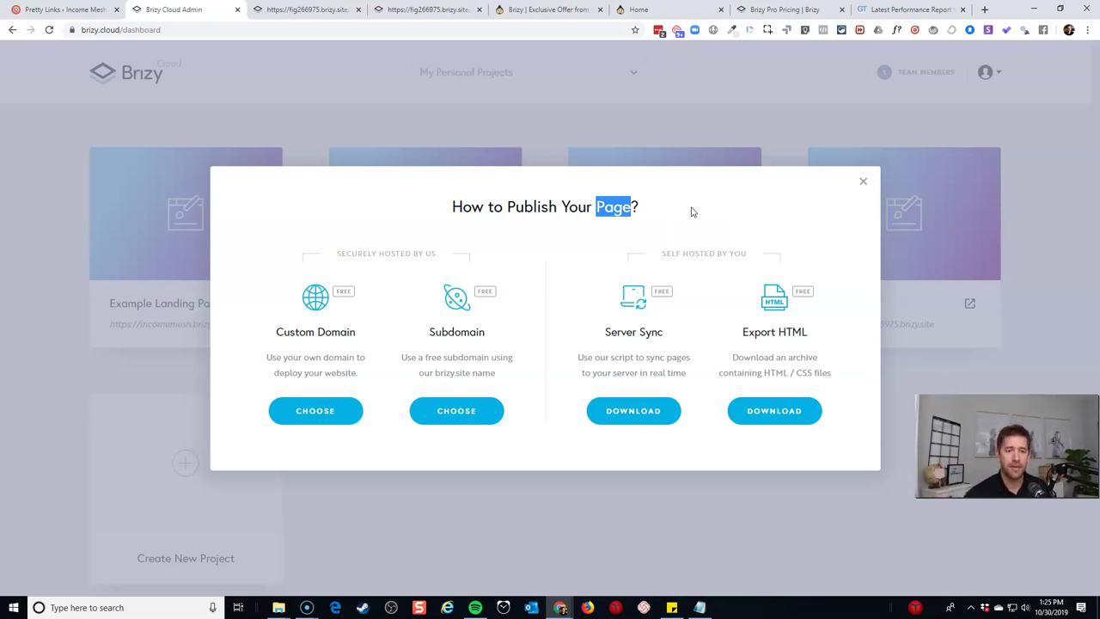
{"action": "left_click", "coordinate": [301, 411]}
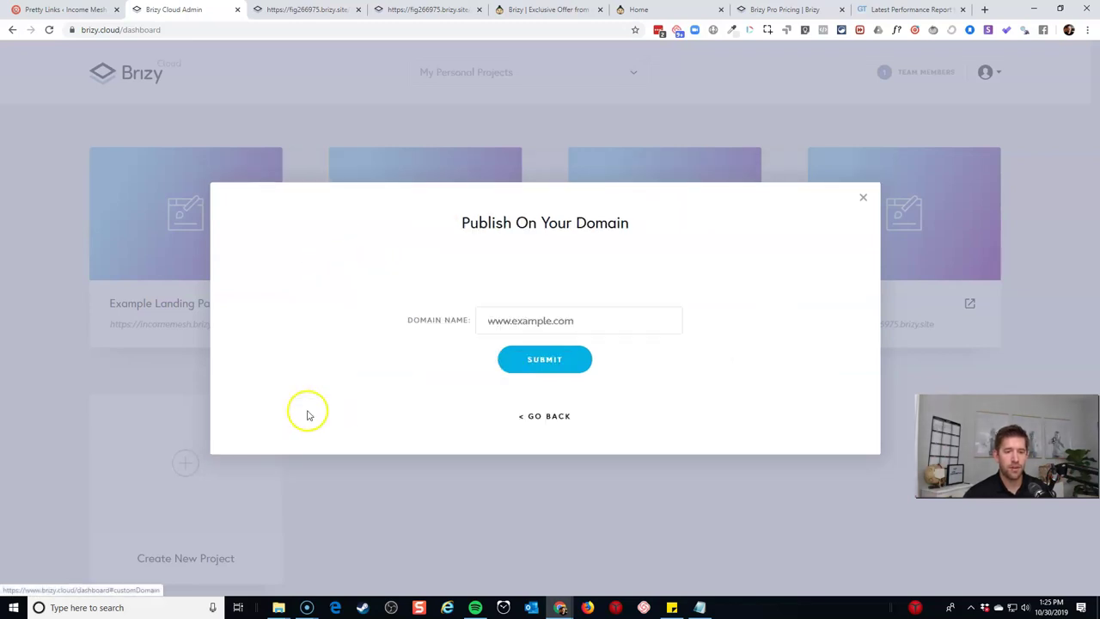
{"action": "left_click", "coordinate": [526, 321]}
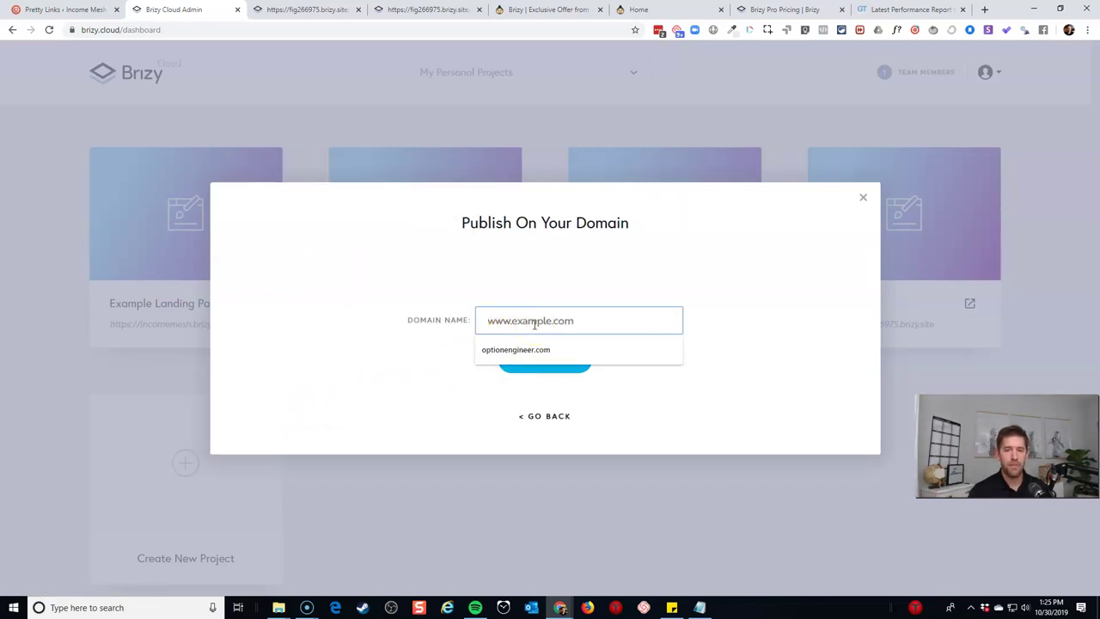
{"action": "type", "text": "jimslands"}
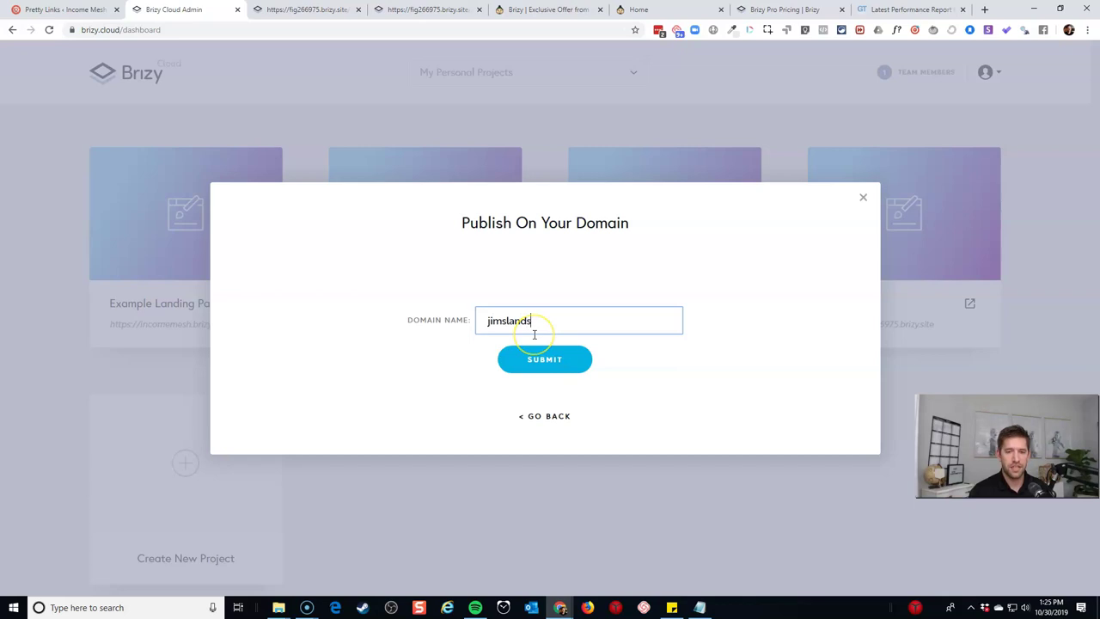
{"action": "type", "text": "caping.com"}
{"action": "left_click", "coordinate": [529, 363]}
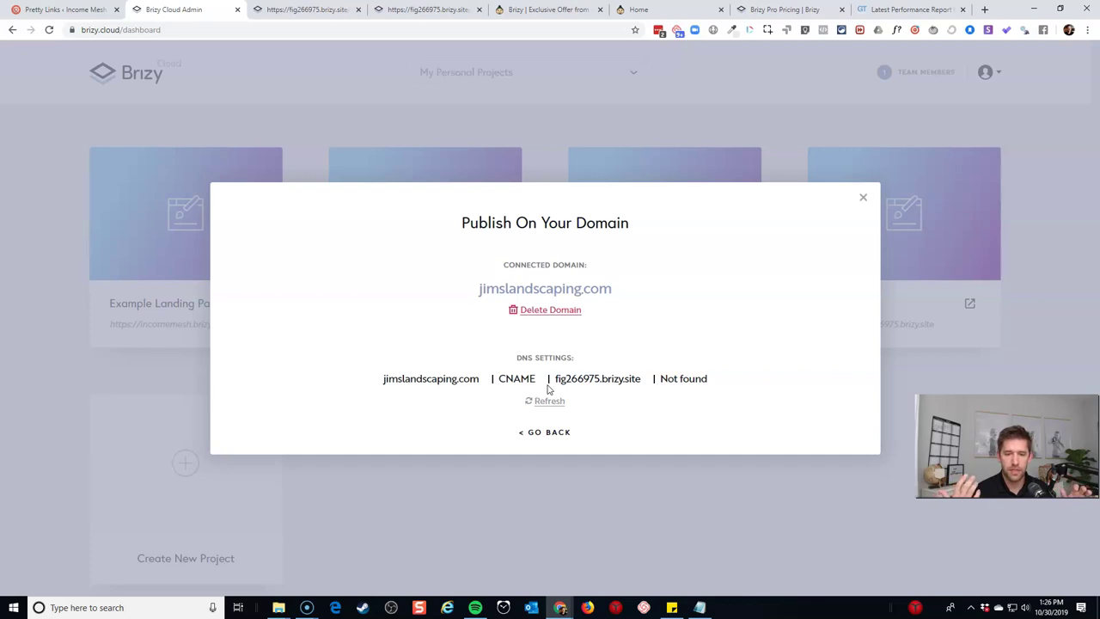
{"action": "left_click", "coordinate": [525, 383]}
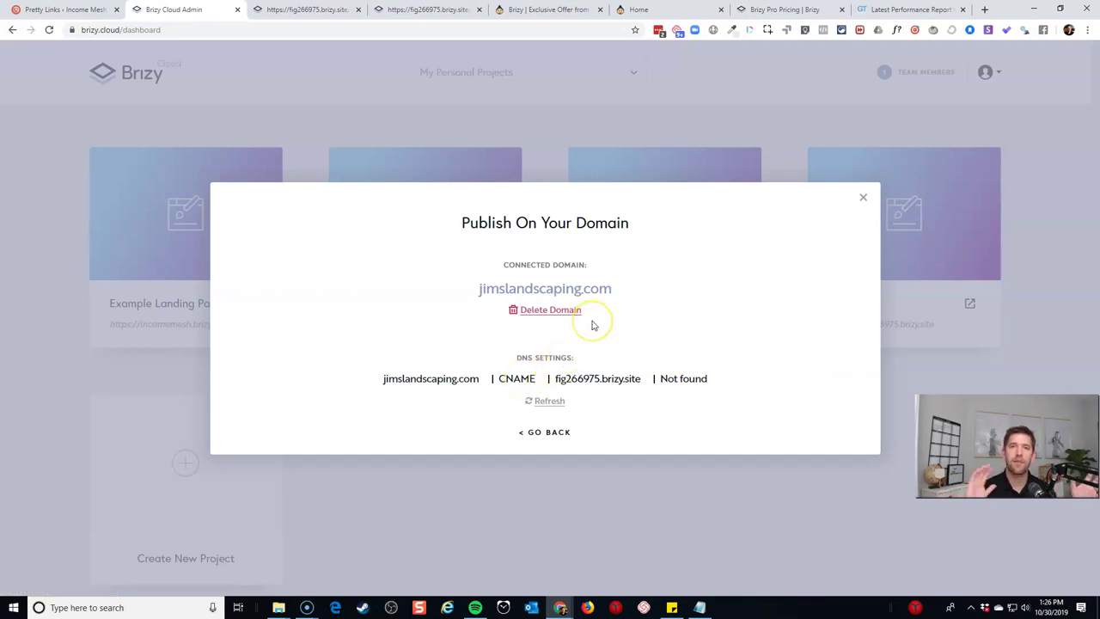
- Rename the brizy.site subdomain from fig266975 to jimslandscaping
{"action": "left_click", "coordinate": [549, 432]}
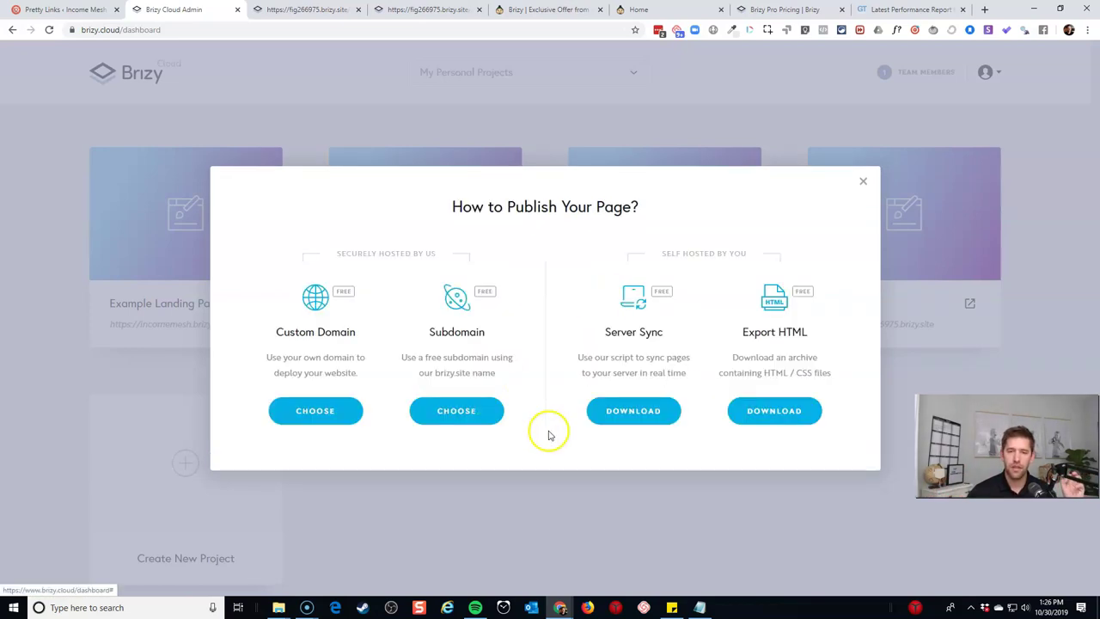
{"action": "left_click", "coordinate": [446, 403]}
{"action": "double_click", "coordinate": [537, 323]}
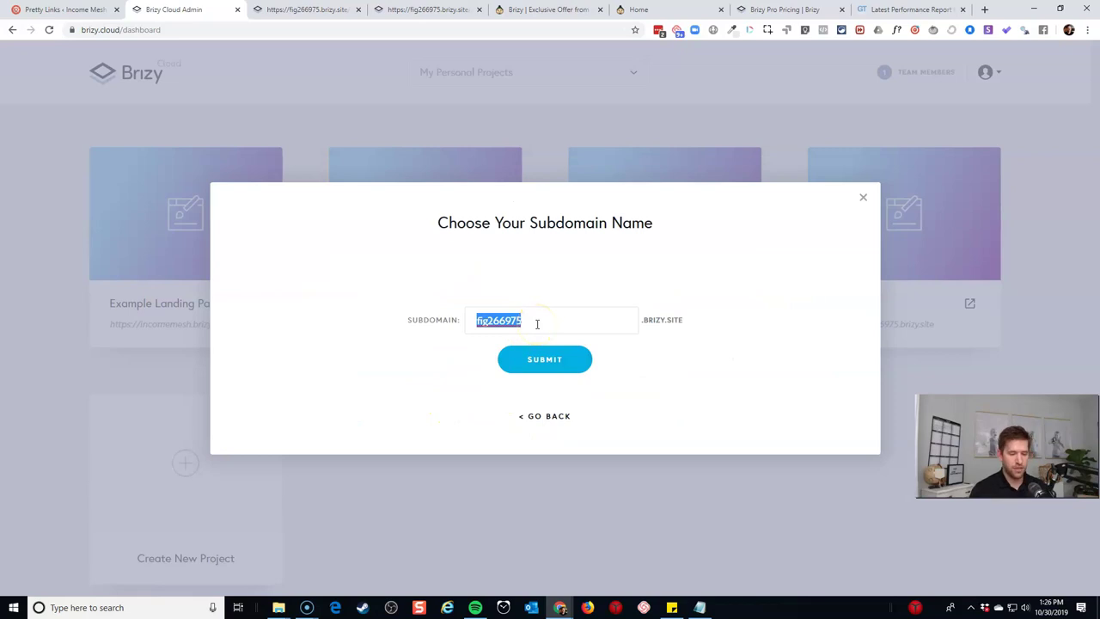
{"action": "type", "text": "jimslandscaping"}
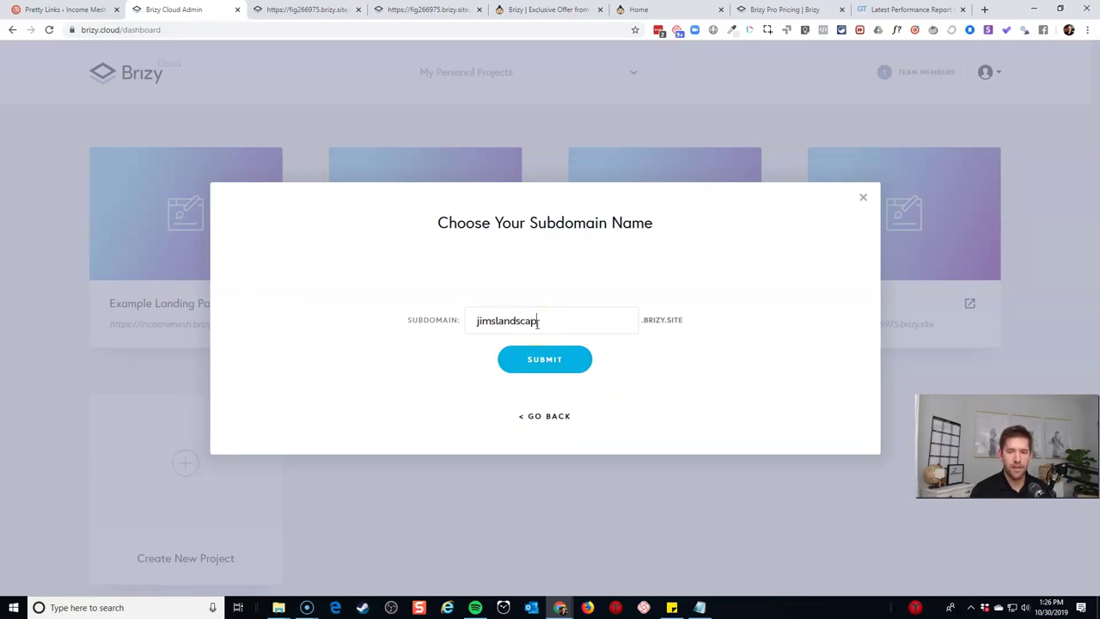
{"action": "left_click", "coordinate": [531, 363]}
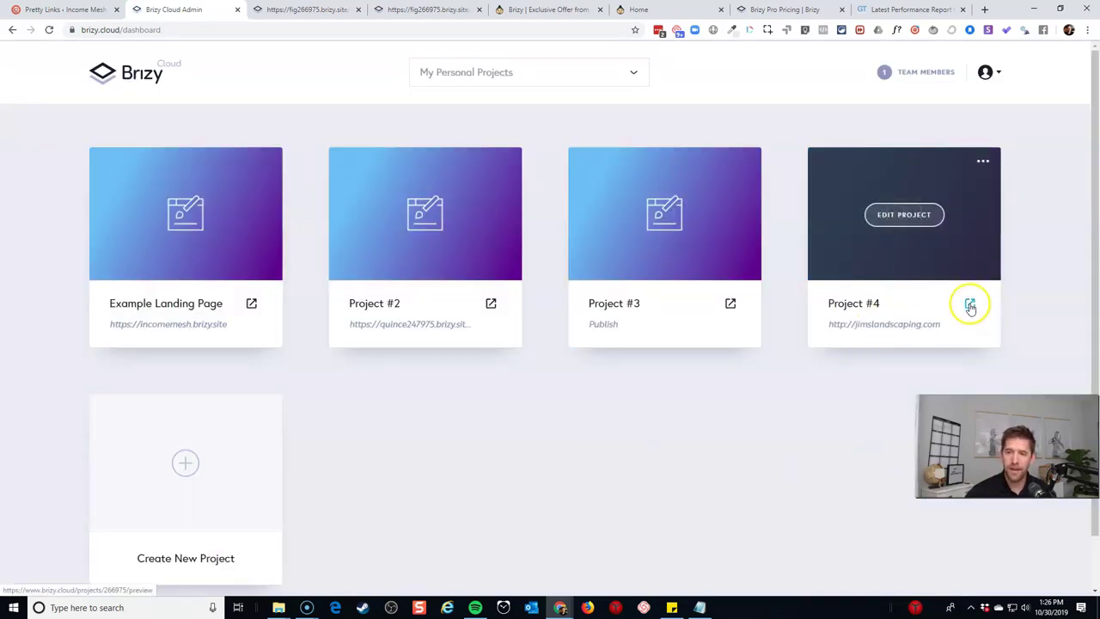
- Open the live site at jimslandscaping.brizy.site in a new tab and visit its About and Home pages
{"action": "left_click", "coordinate": [970, 305]}
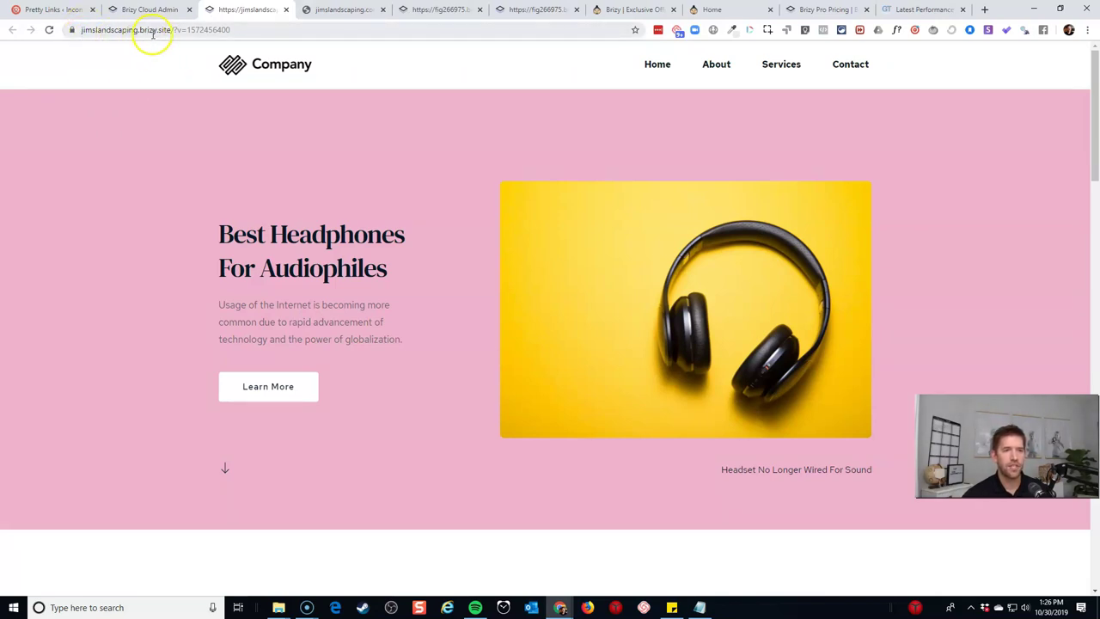
{"action": "left_click", "coordinate": [717, 65]}
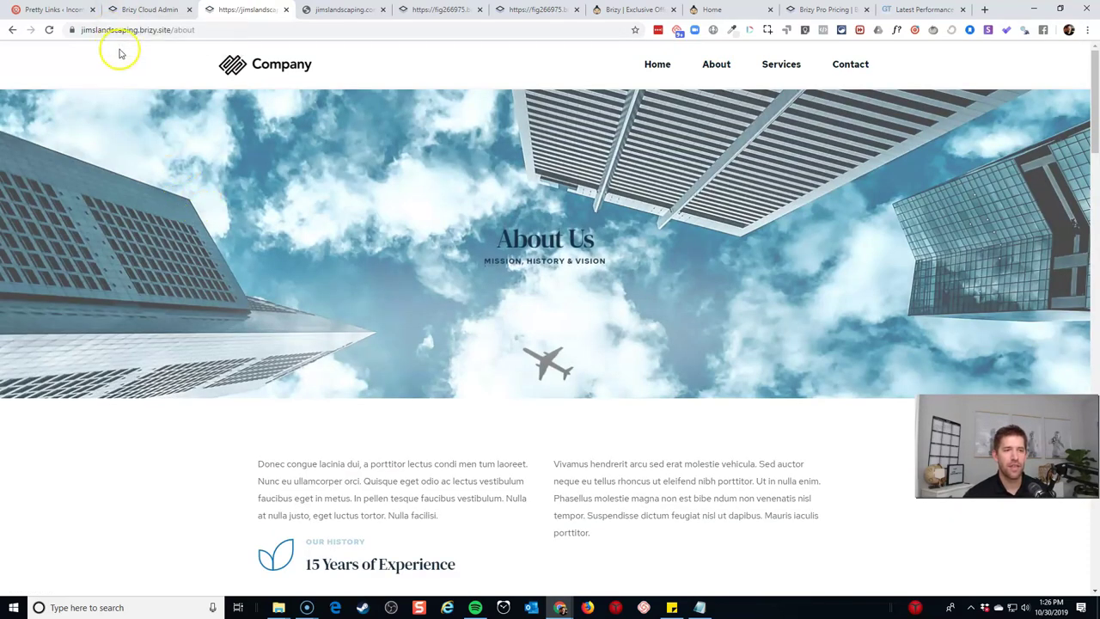
{"action": "left_click", "coordinate": [658, 65]}
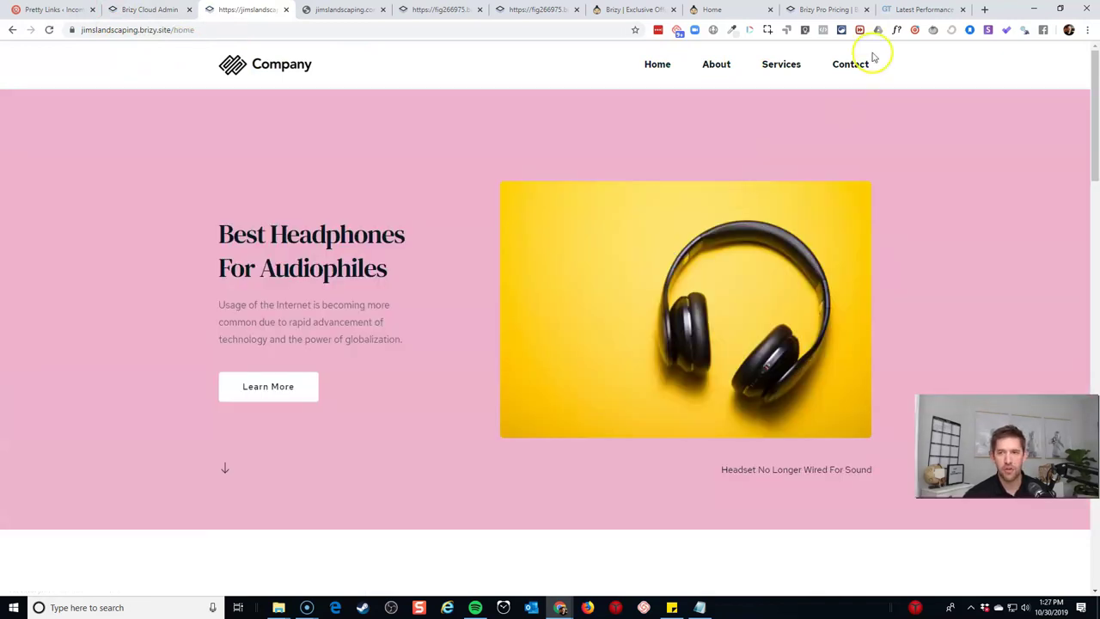
- Open the live site's Contact page from the navigation
{"action": "left_click", "coordinate": [870, 62]}
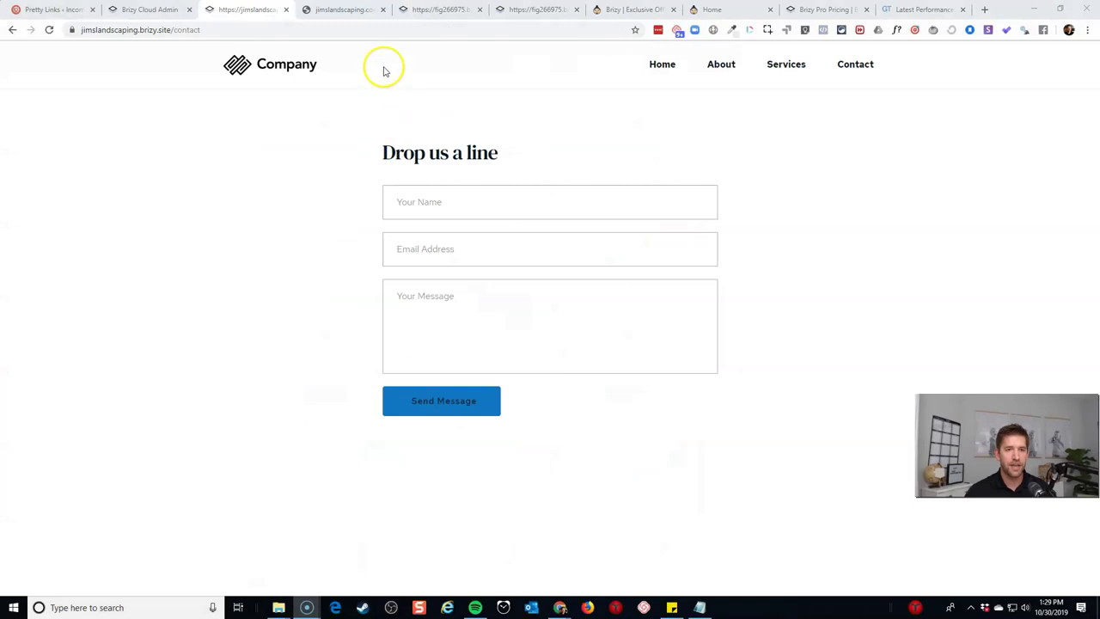
- Load incomemesh.com/giveaway and scroll to its Brizy Pro ENTER HERE form
{"action": "left_click", "coordinate": [381, 26]}
{"action": "type", "text": "incomem"}
{"action": "key", "text": "Return"}
{"action": "scroll", "coordinate": [898, 272], "scroll_direction": "down", "scroll_amount": 4}
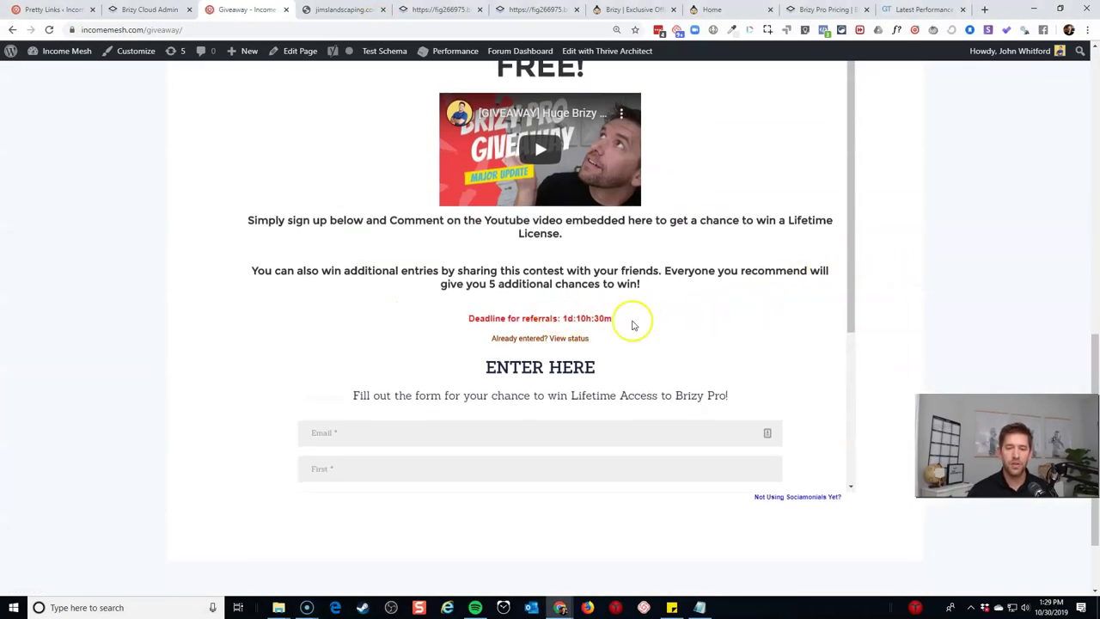
{"action": "scroll", "coordinate": [643, 324], "scroll_direction": "down", "scroll_amount": 3}
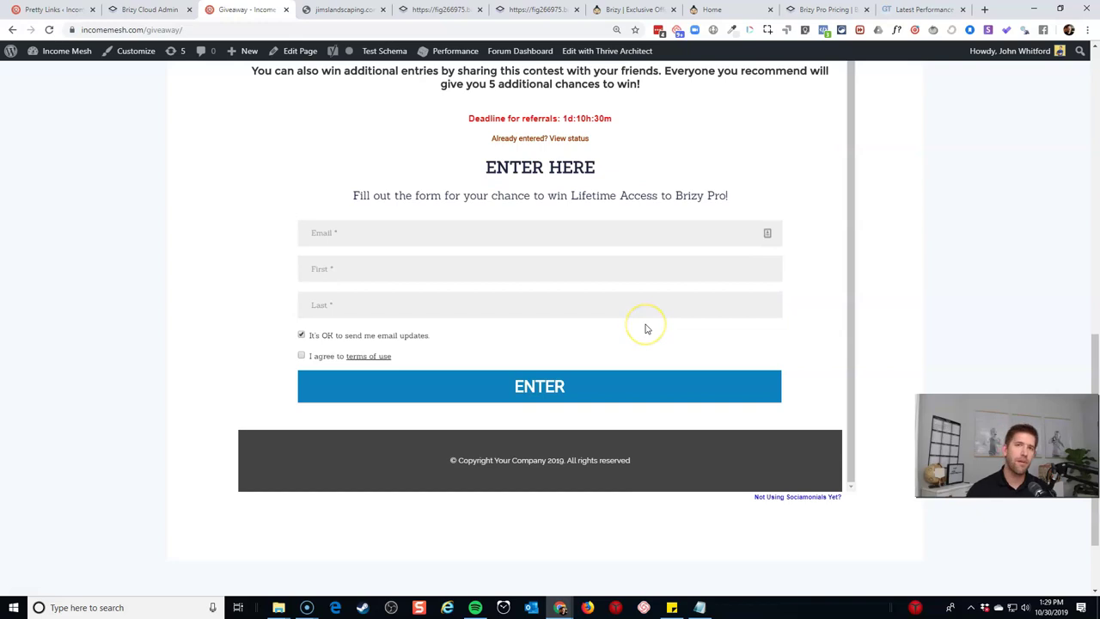
{"action": "scroll", "coordinate": [673, 321], "scroll_direction": "up", "scroll_amount": 2}
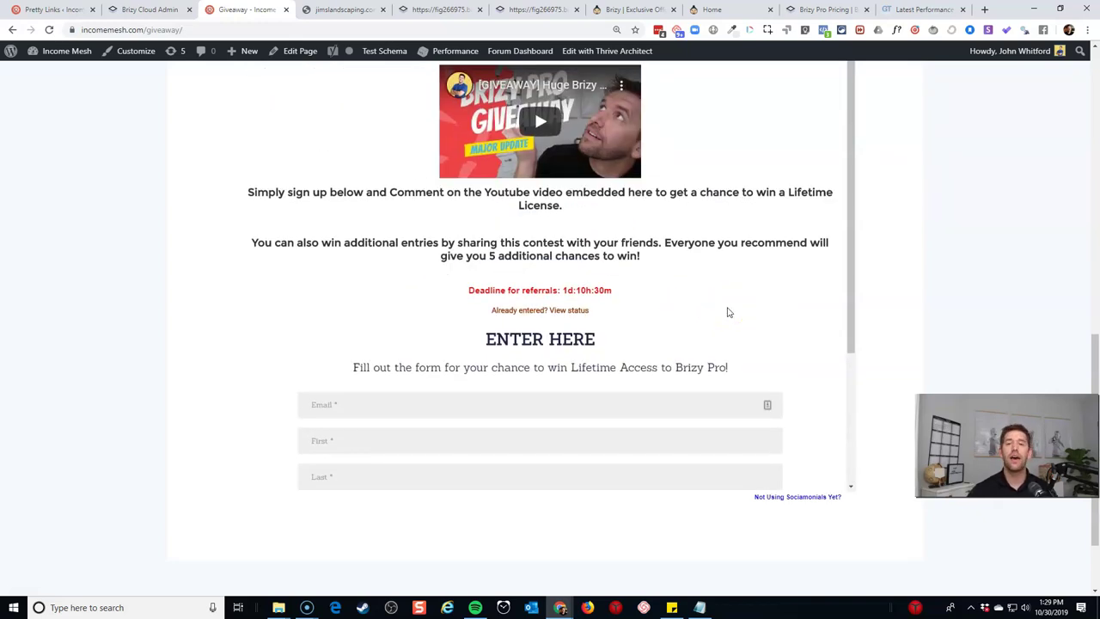
{"action": "left_click", "coordinate": [853, 301]}
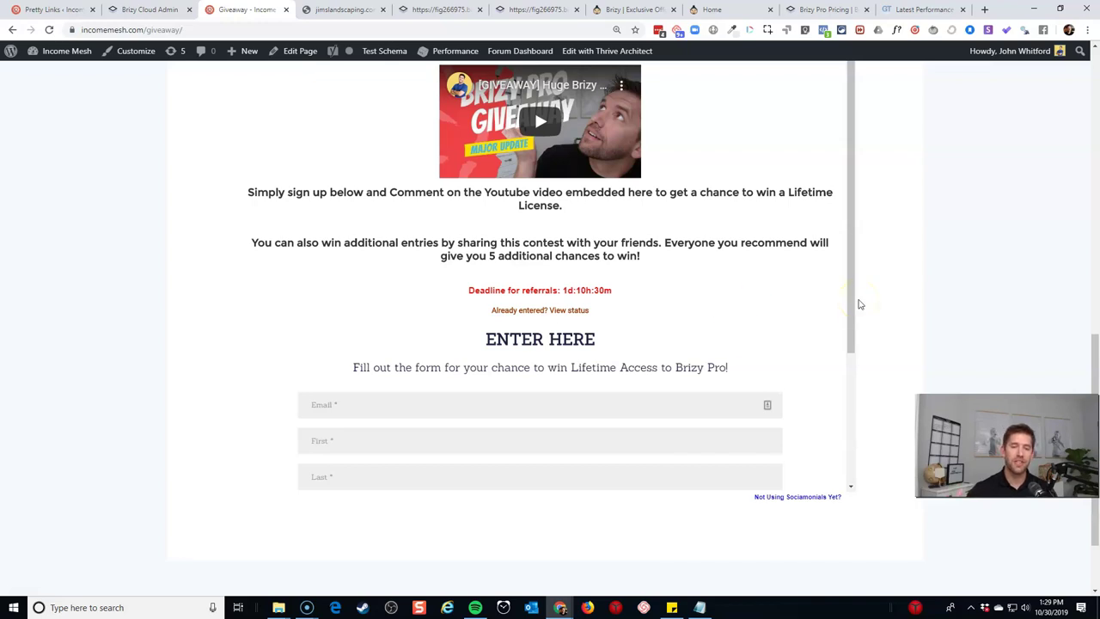